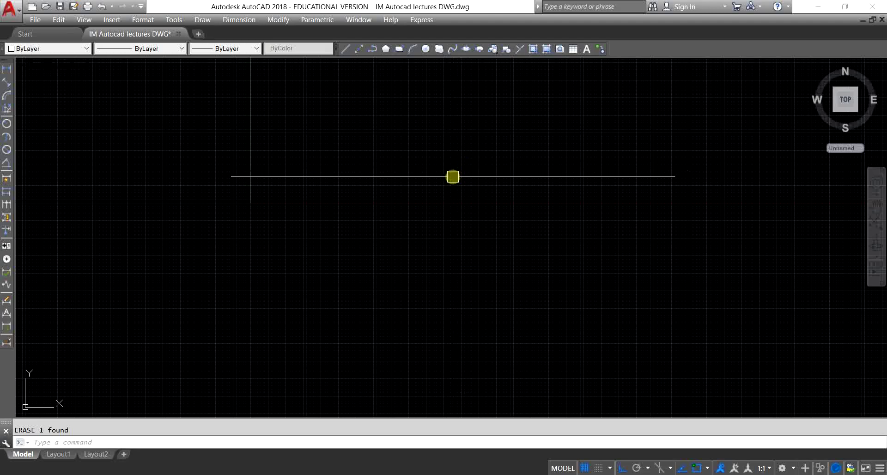
Step: Draw a wide rectangle in the empty model space by picking two opposite corners
{"action": "scroll", "coordinate": [452, 179], "scroll_direction": "down", "scroll_amount": 2}
{"action": "key", "text": "Escape"}
{"action": "middle_click_drag", "start_coordinate": [453, 182], "coordinate": [430, 211]}
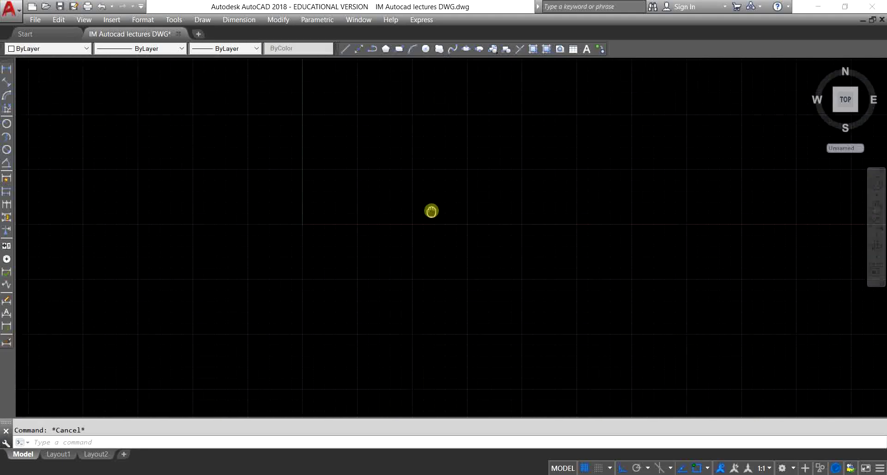
{"action": "type", "text": "RE"}
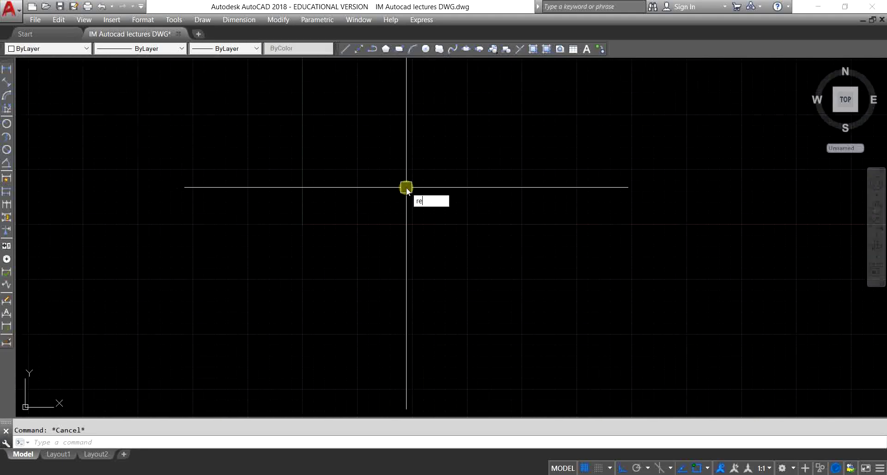
{"action": "type", "text": "C"}
{"action": "key", "text": "Return"}
{"action": "left_click", "coordinate": [137, 139]}
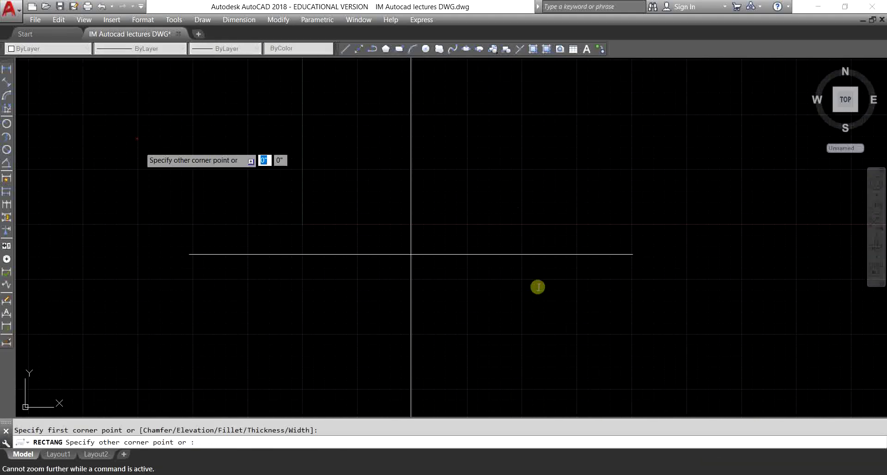
{"action": "left_click", "coordinate": [632, 322]}
{"action": "key", "text": "Escape"}
Step: Draw a circle to the right of the rectangle, with a diameter larger than the rectangle's width
{"action": "scroll", "coordinate": [388, 238], "scroll_direction": "down", "scroll_amount": 6}
{"action": "type", "text": "c"}
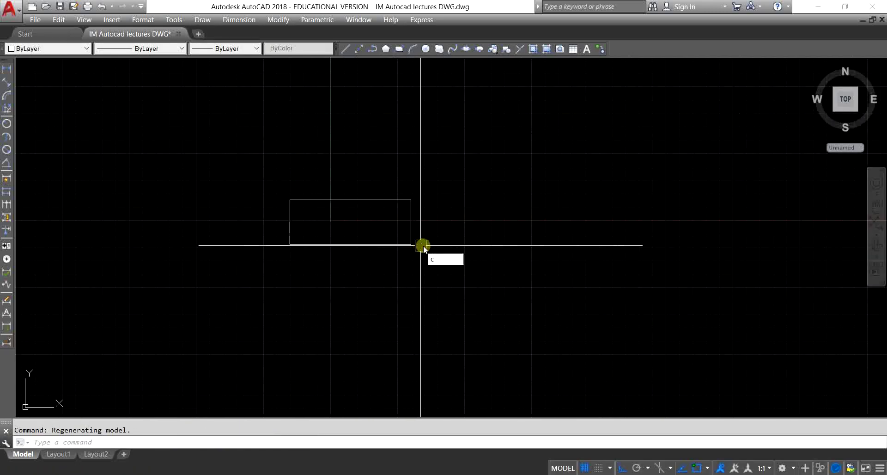
{"action": "key", "text": "Return"}
{"action": "left_click", "coordinate": [659, 171]}
{"action": "left_click", "coordinate": [621, 263]}
{"action": "key", "text": "Escape"}
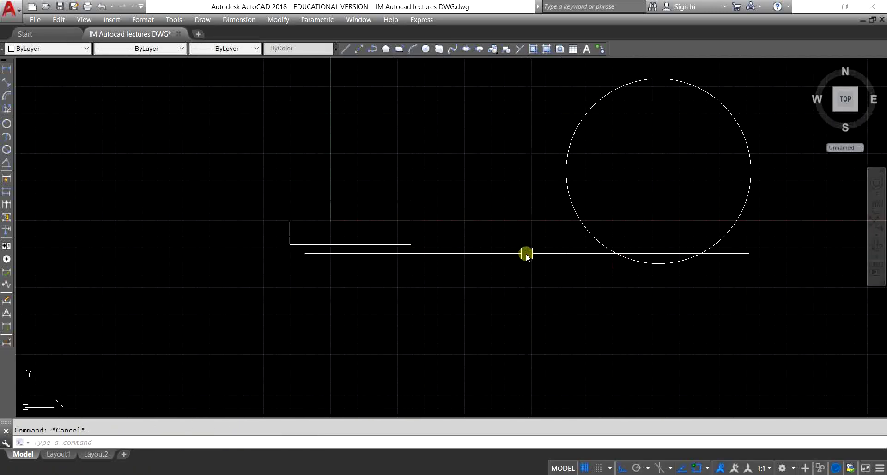
Step: Draw a three-point arc to the upper left of the rectangle, bulging upward and ending beside it
{"action": "type", "text": "ar"}
{"action": "key", "text": "Return"}
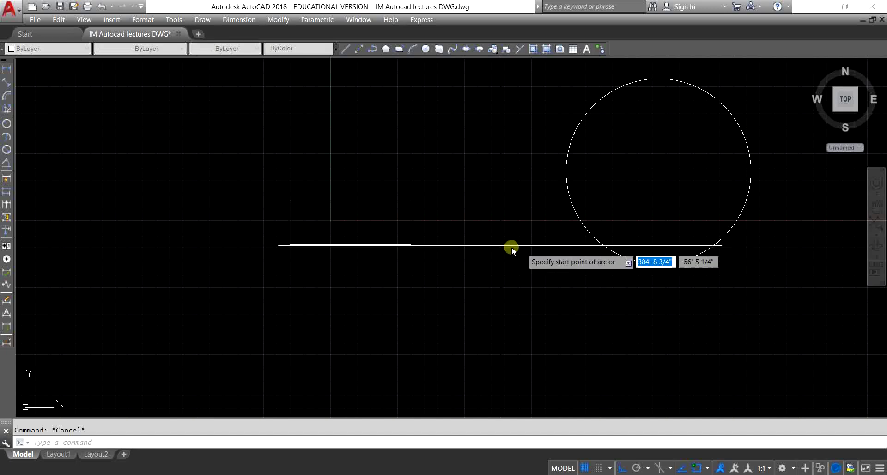
{"action": "left_click", "coordinate": [95, 148]}
{"action": "left_click", "coordinate": [259, 198]}
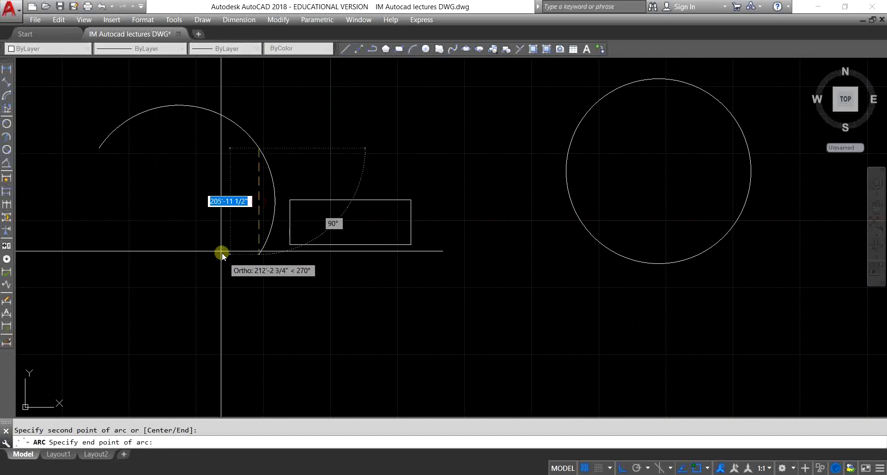
{"action": "left_click", "coordinate": [219, 227]}
{"action": "key", "text": "Escape"}
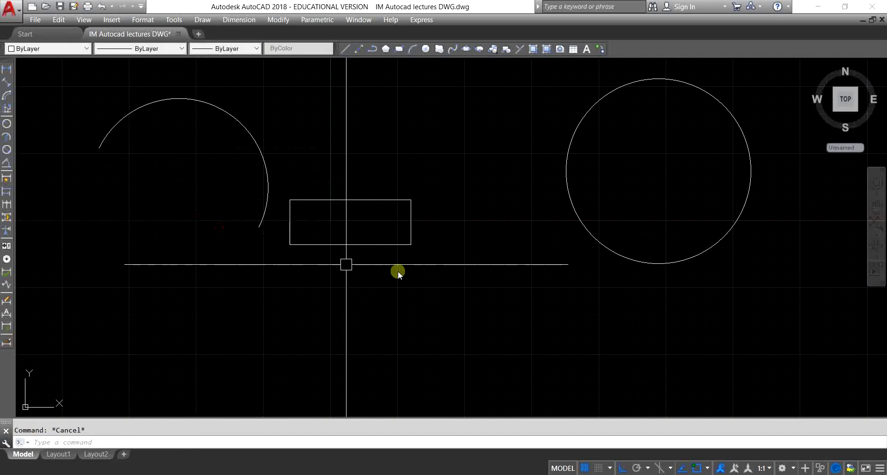
Step: Draw a horizontal line below the rectangle and circle, starting beneath the rectangle and running right past the circle
{"action": "middle_click_drag", "start_coordinate": [524, 275], "coordinate": [597, 250]}
{"action": "scroll", "coordinate": [414, 237], "scroll_direction": "down", "scroll_amount": 2}
{"action": "type", "text": "l"}
{"action": "key", "text": "Return"}
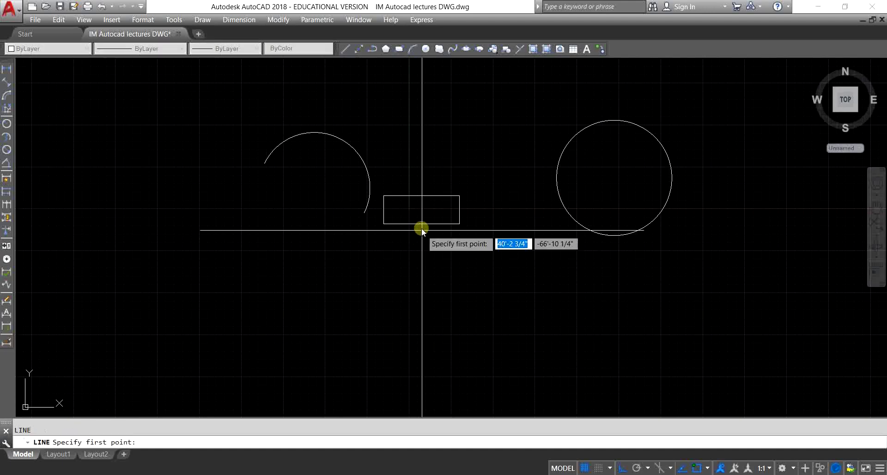
{"action": "middle_click_drag", "start_coordinate": [419, 228], "coordinate": [412, 140]}
{"action": "left_click", "coordinate": [396, 315]}
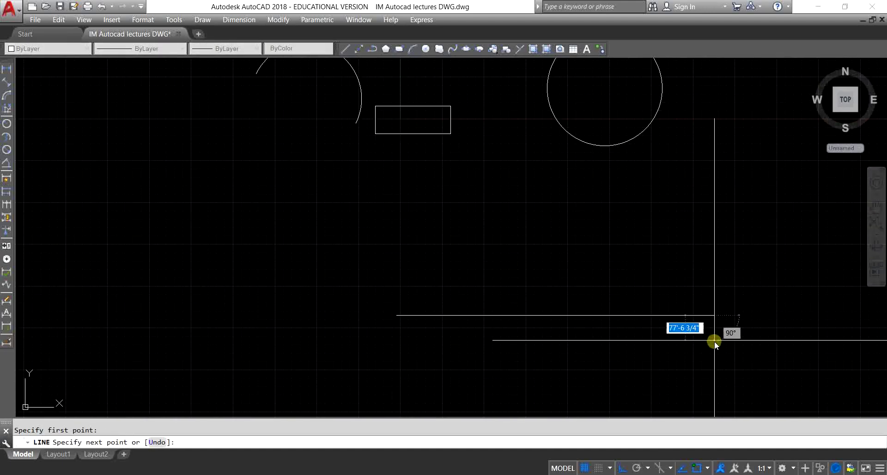
{"action": "left_click", "coordinate": [714, 339]}
{"action": "key", "text": "Escape"}
Step: Draw a slanted line rising to the right from the left endpoint of the horizontal line, with ortho off
{"action": "key", "text": "Return"}
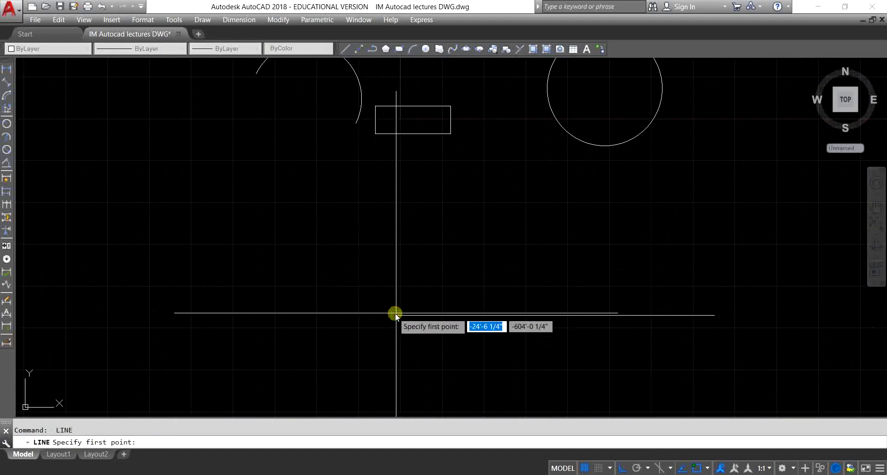
{"action": "left_click", "coordinate": [396, 315]}
{"action": "middle_click", "coordinate": [519, 208]}
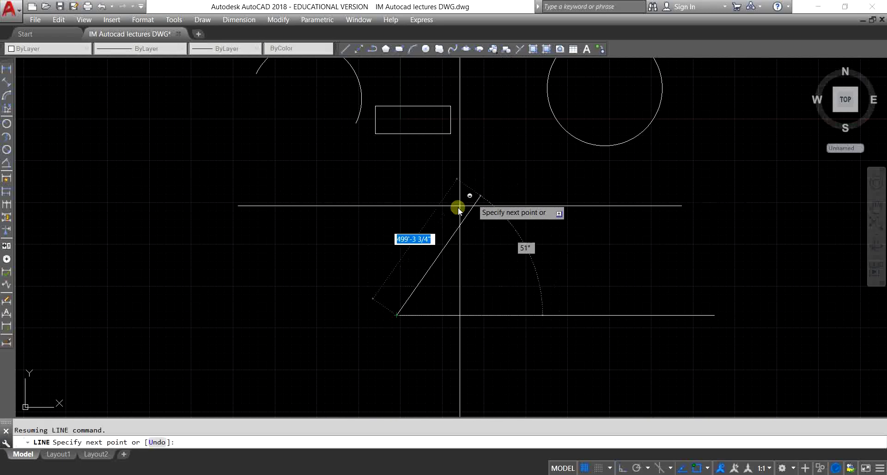
{"action": "left_click", "coordinate": [498, 194]}
{"action": "key", "text": "Escape"}
Step: Draw a separate horizontal line about 1794' long in the empty area left of the other shapes
{"action": "scroll", "coordinate": [573, 251], "scroll_direction": "down", "scroll_amount": 2}
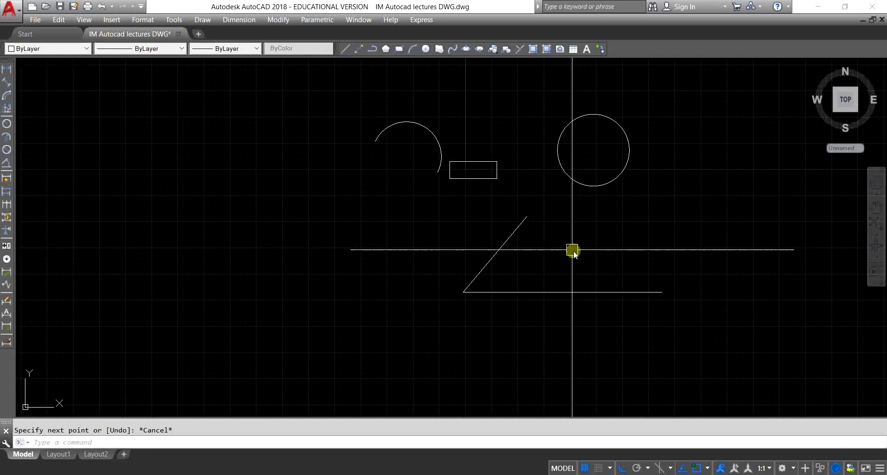
{"action": "scroll", "coordinate": [572, 250], "scroll_direction": "down", "scroll_amount": 2}
{"action": "key", "text": "Return"}
{"action": "left_click", "coordinate": [185, 246]}
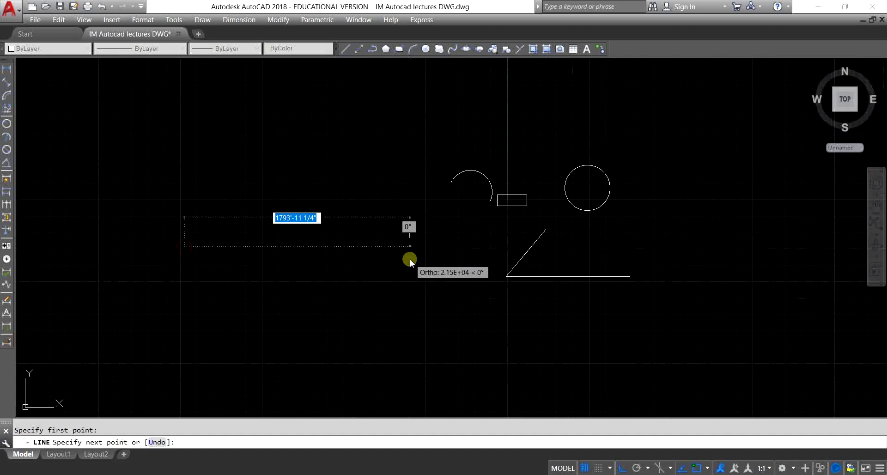
{"action": "key", "text": "Escape"}
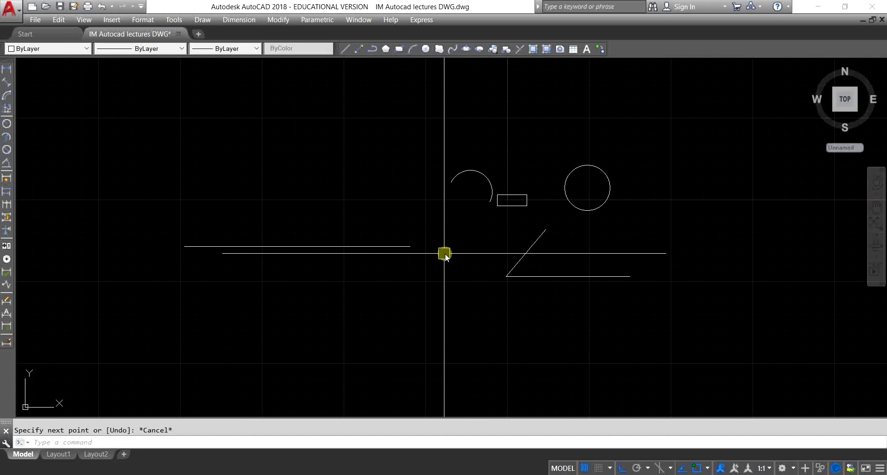
{"action": "middle_click_drag", "start_coordinate": [443, 251], "coordinate": [436, 233]}
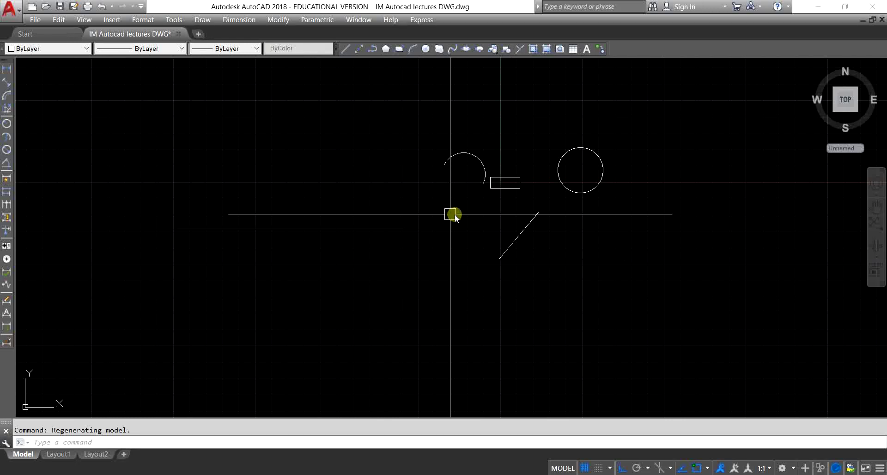
{"action": "left_click", "coordinate": [238, 19]}
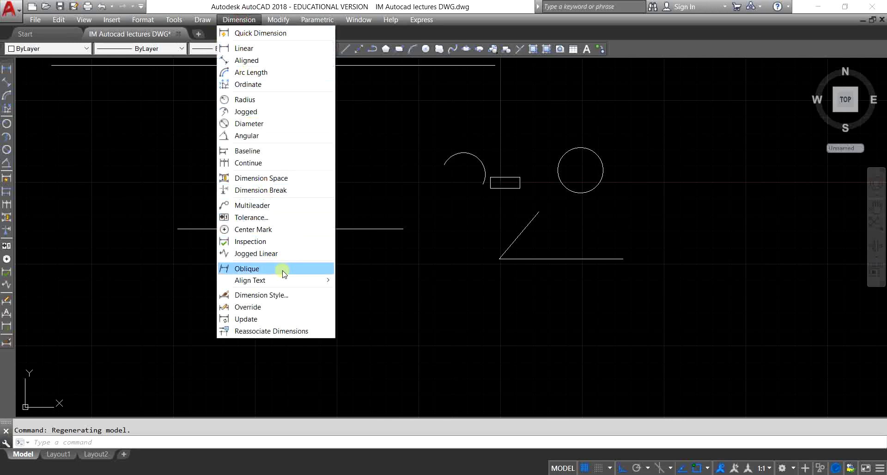
{"action": "left_click", "coordinate": [410, 315]}
{"action": "left_click", "coordinate": [395, 327]}
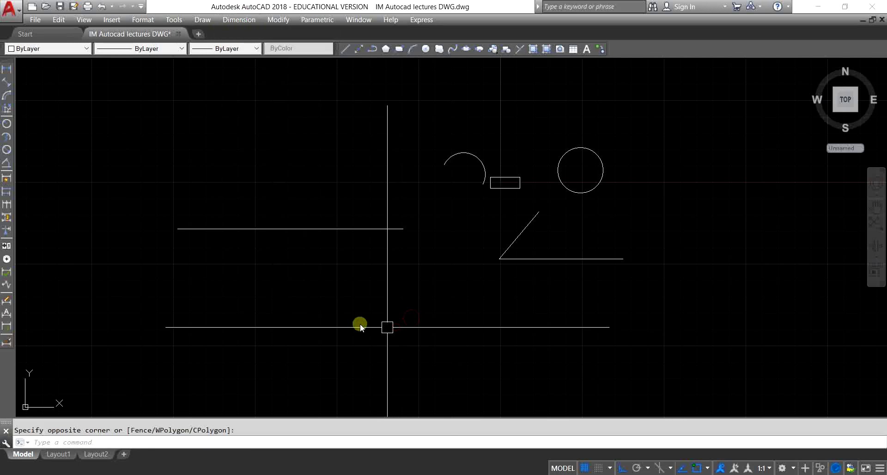
Step: Hide the Dimension toolbar and display it again
{"action": "left_click", "coordinate": [172, 21]}
{"action": "mouse_move", "coordinate": [218, 57]}
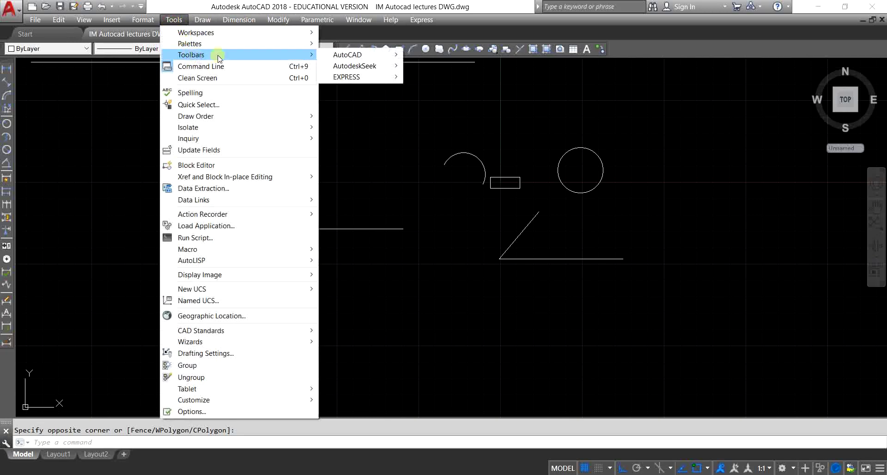
{"action": "mouse_move", "coordinate": [365, 55]}
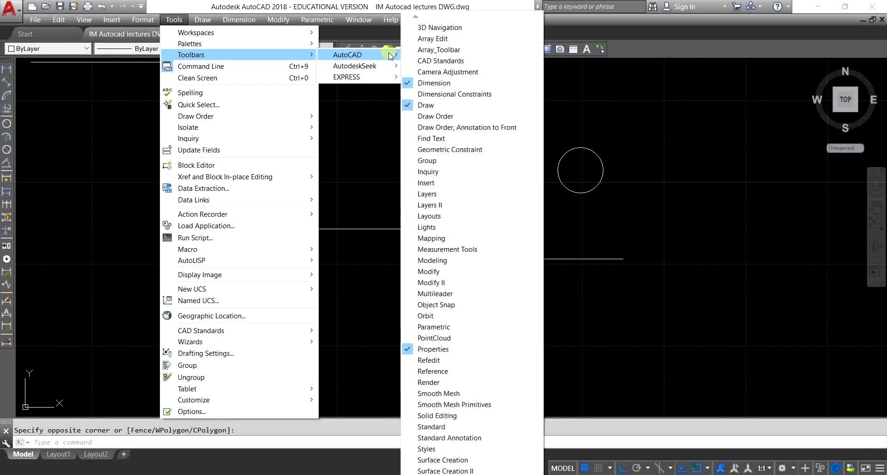
{"action": "left_click", "coordinate": [439, 85]}
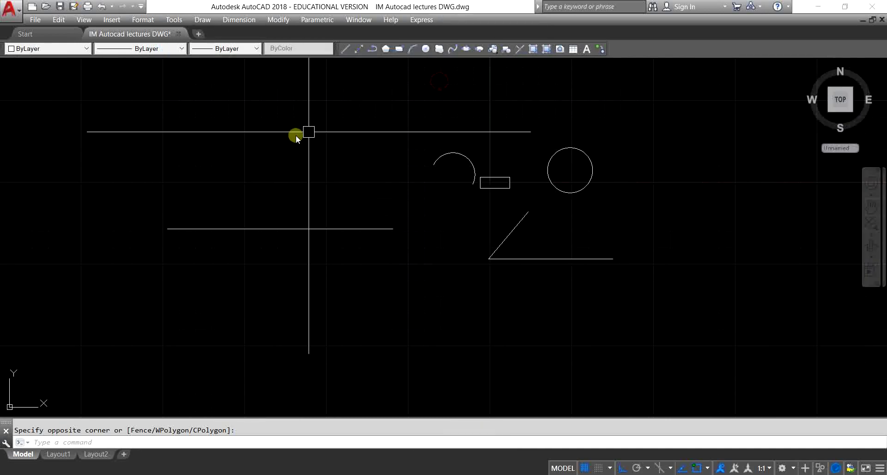
{"action": "mouse_move", "coordinate": [282, 109]}
{"action": "left_mouse_down"}
{"action": "mouse_move", "coordinate": [289, 96]}
{"action": "mouse_move", "coordinate": [269, 48]}
{"action": "left_mouse_up"}
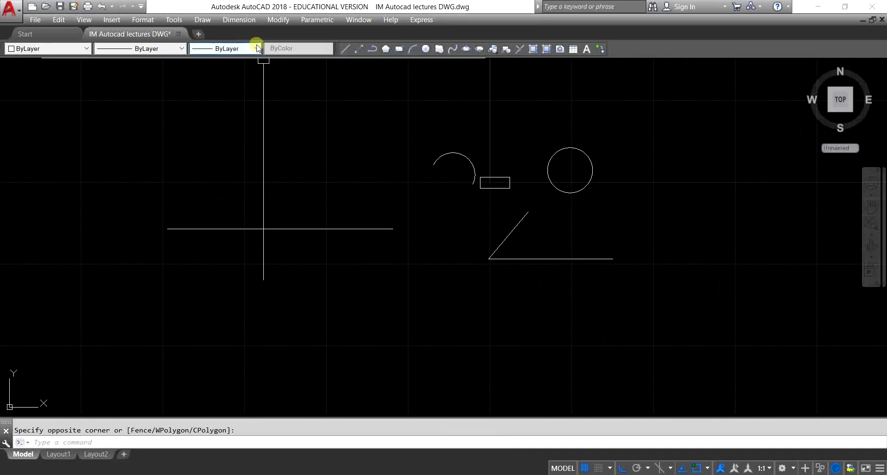
{"action": "left_click", "coordinate": [172, 19]}
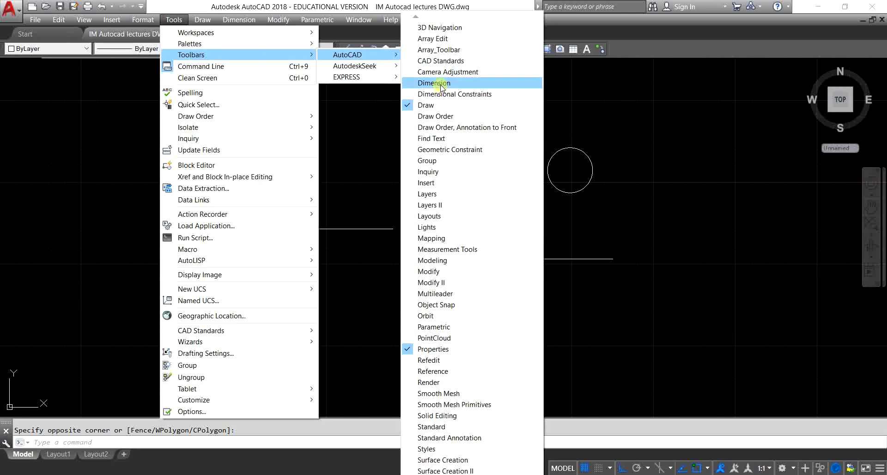
{"action": "left_click", "coordinate": [434, 83]}
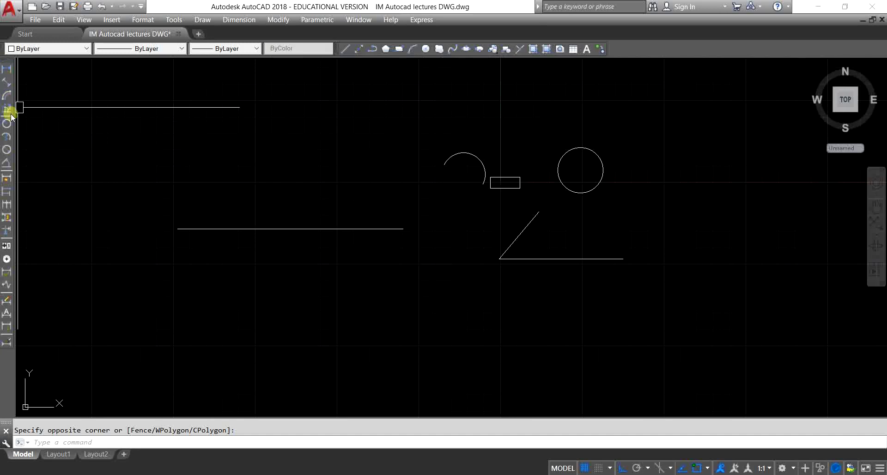
{"action": "left_click", "coordinate": [233, 20]}
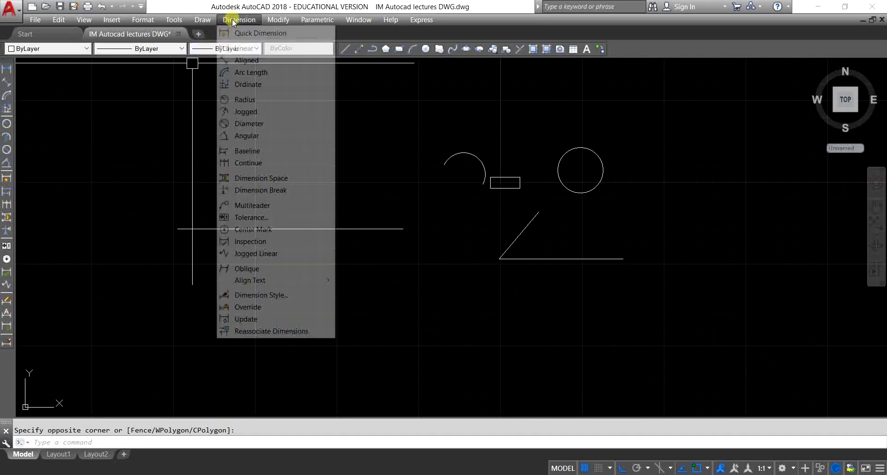
{"action": "left_click", "coordinate": [144, 250]}
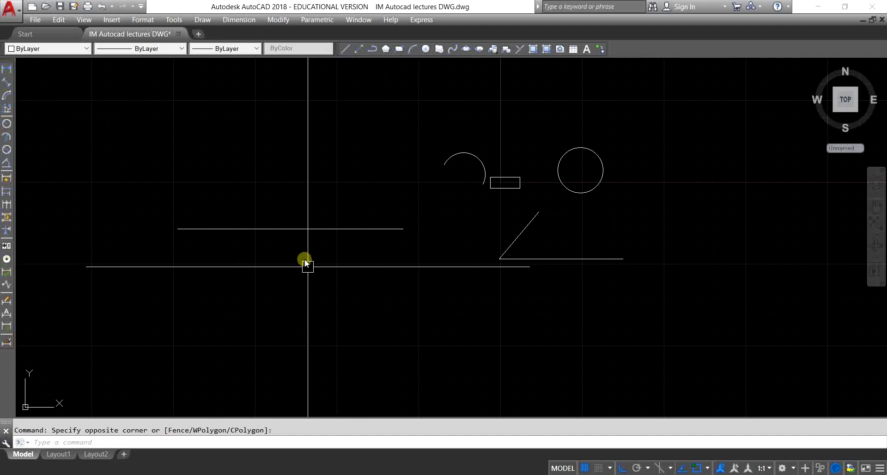
{"action": "middle_click_drag", "start_coordinate": [335, 271], "coordinate": [374, 262]}
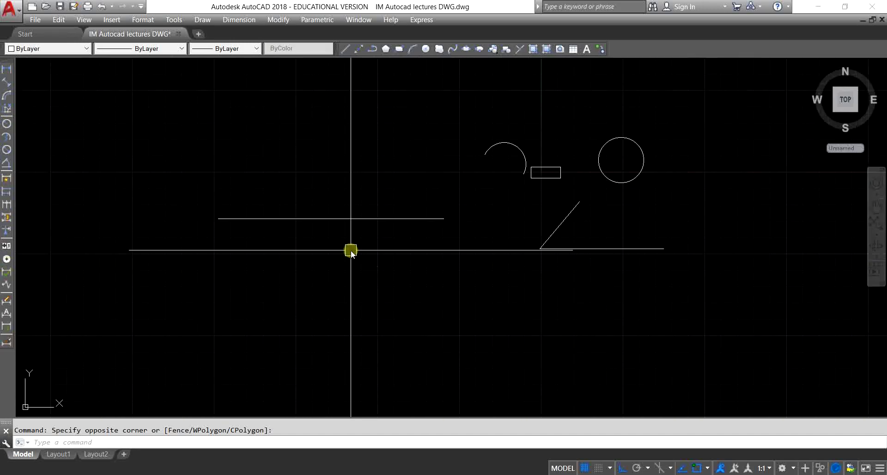
{"action": "mouse_move", "coordinate": [241, 192]}
{"action": "middle_mouse_down"}
{"action": "mouse_move", "coordinate": [212, 177]}
{"action": "mouse_move", "coordinate": [328, 239]}
{"action": "mouse_move", "coordinate": [396, 227]}
{"action": "middle_mouse_up"}
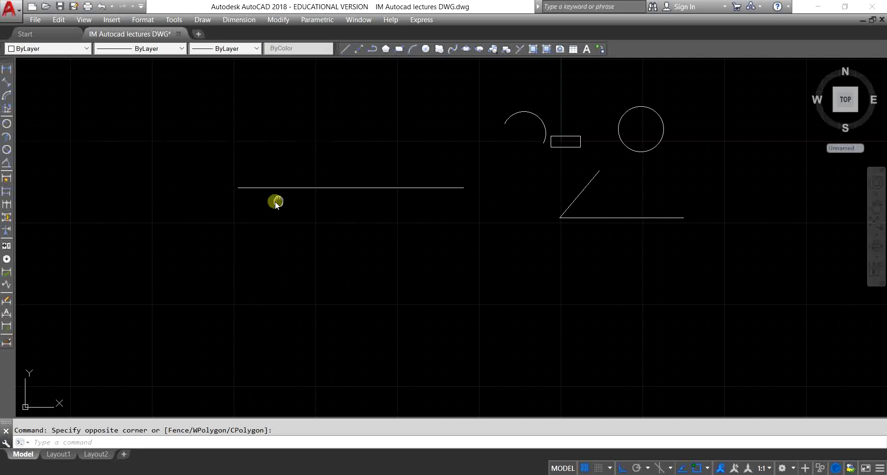
{"action": "middle_click_drag", "start_coordinate": [227, 206], "coordinate": [220, 207]}
{"action": "left_click_drag", "start_coordinate": [220, 207], "coordinate": [12, 76]}
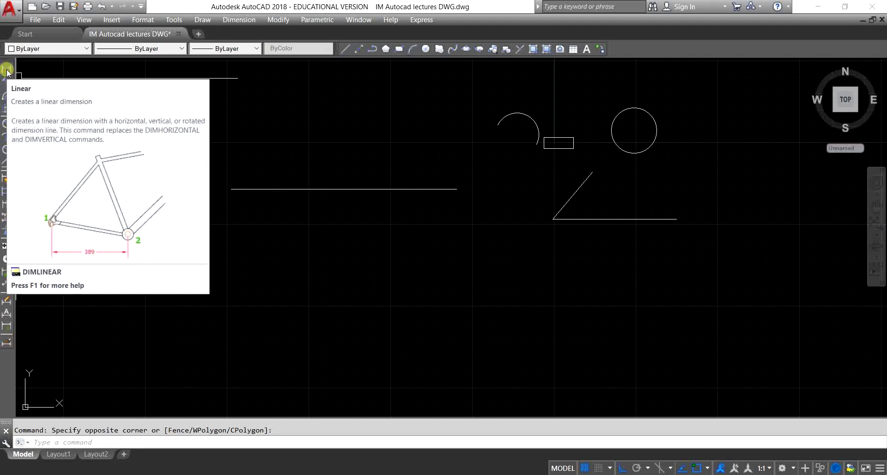
Step: Add a linear dimension between the endpoints of the long separate horizontal line, placing the dimension line just below it
{"action": "left_click", "coordinate": [6, 70]}
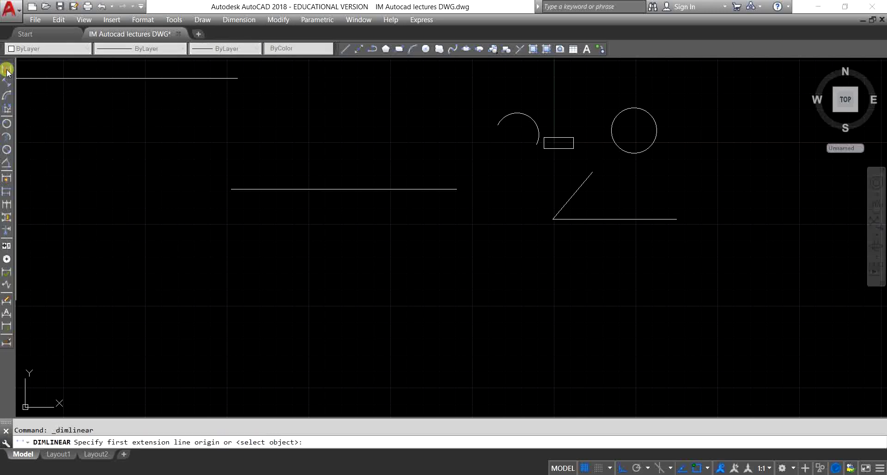
{"action": "left_click", "coordinate": [236, 187]}
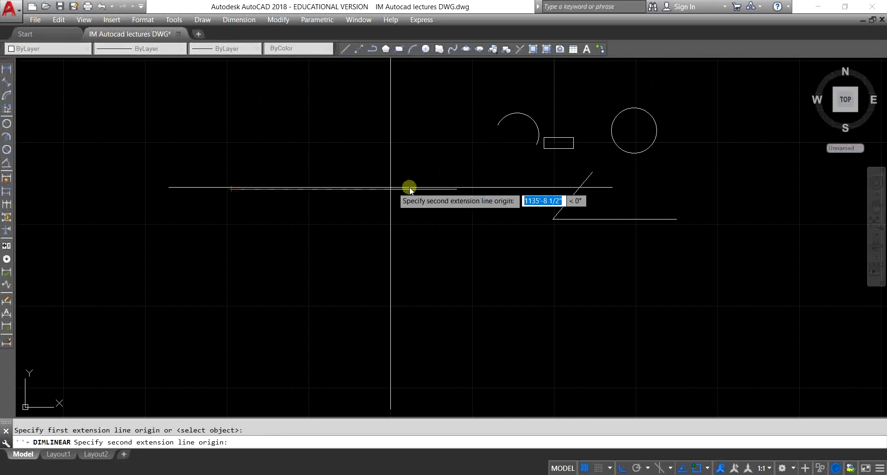
{"action": "left_click", "coordinate": [456, 188]}
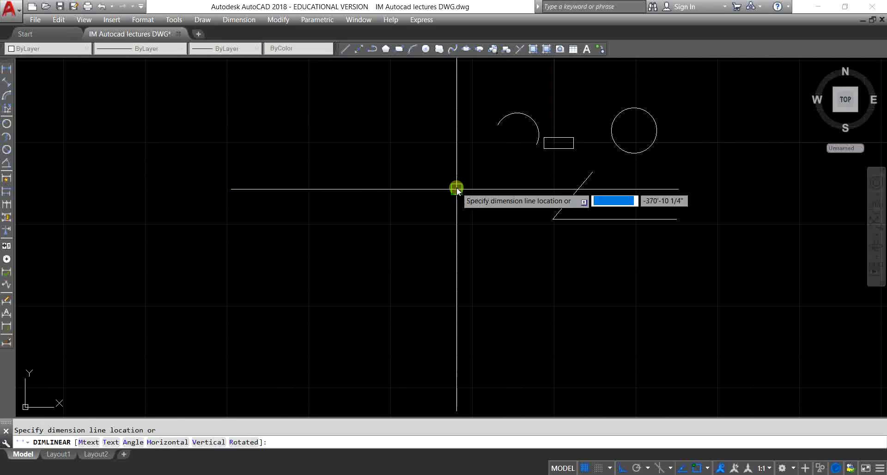
{"action": "left_click", "coordinate": [441, 212]}
{"action": "scroll", "coordinate": [337, 212], "scroll_direction": "up", "scroll_amount": 5}
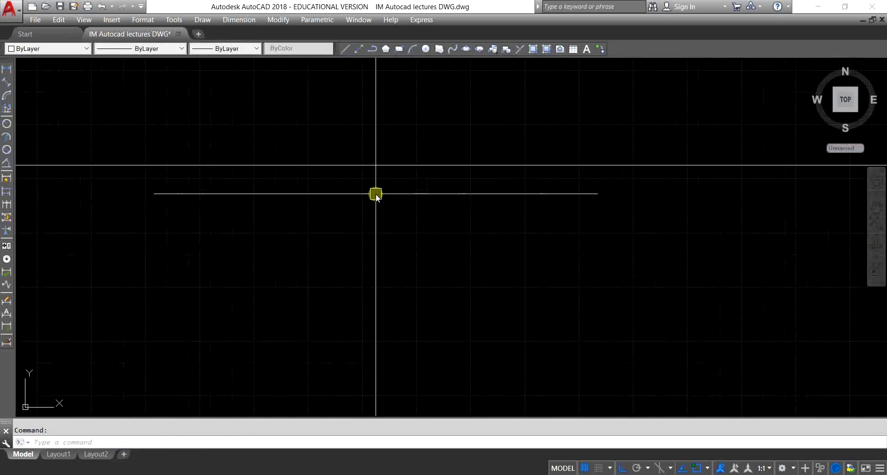
{"action": "scroll", "coordinate": [377, 192], "scroll_direction": "down", "scroll_amount": 10}
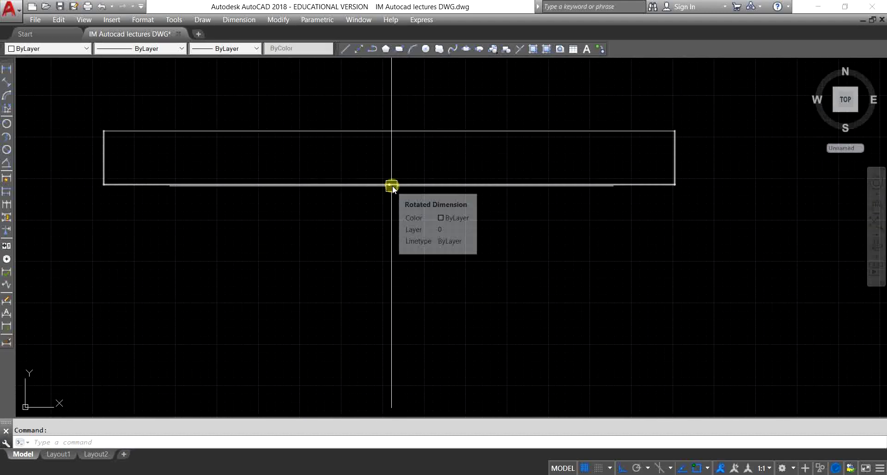
{"action": "scroll", "coordinate": [674, 188], "scroll_direction": "up", "scroll_amount": 4}
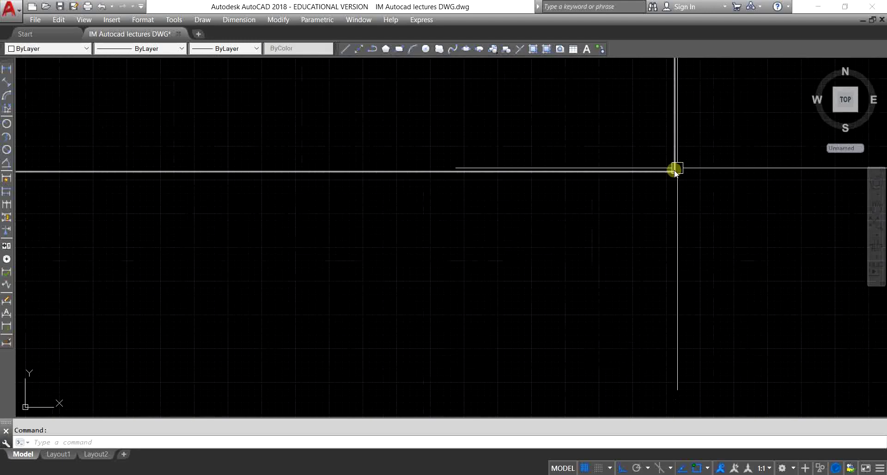
Step: Open the Standard dimension style for modification and set its text height to 6
{"action": "scroll", "coordinate": [671, 172], "scroll_direction": "down", "scroll_amount": 3}
{"action": "scroll", "coordinate": [462, 215], "scroll_direction": "down", "scroll_amount": 3}
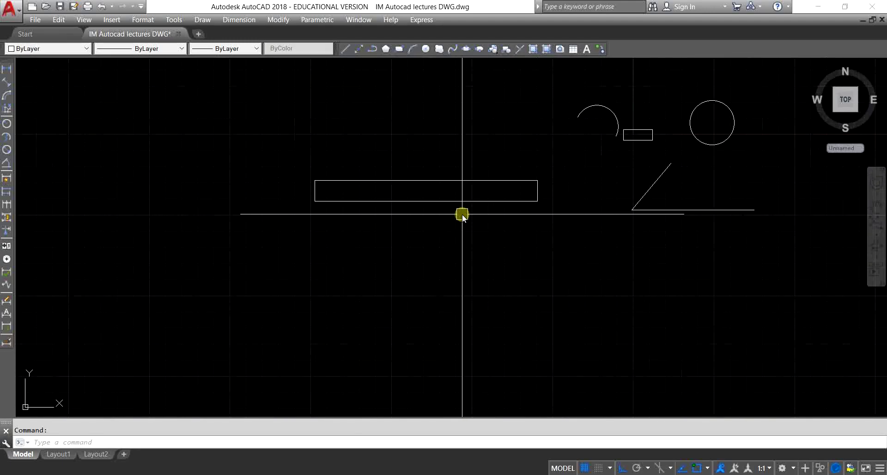
{"action": "key", "text": "Escape"}
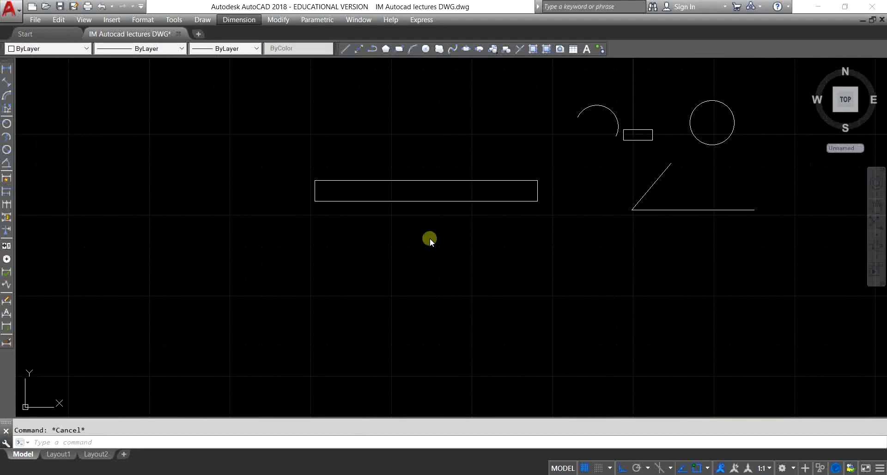
{"action": "left_click", "coordinate": [425, 270]}
{"action": "key", "text": "Escape"}
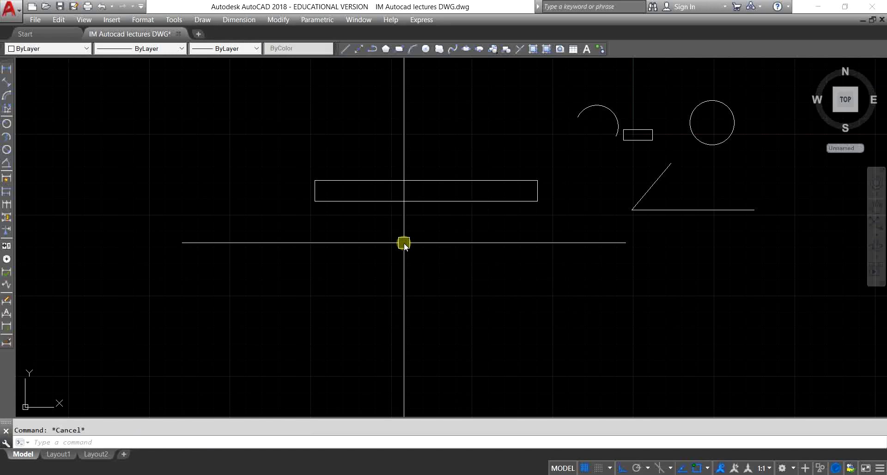
{"action": "key", "text": "Return"}
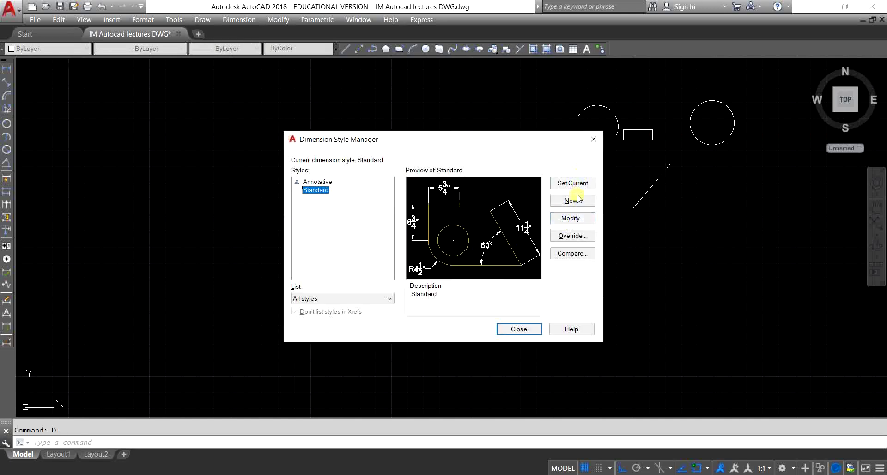
{"action": "left_click", "coordinate": [575, 223]}
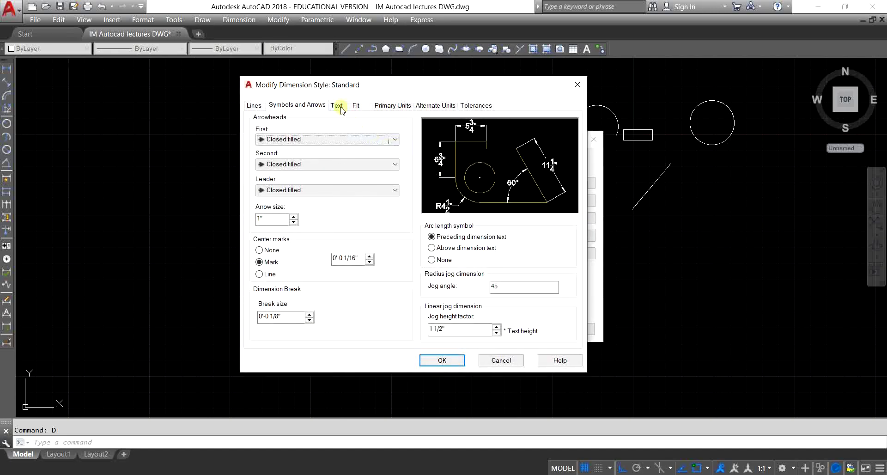
{"action": "left_click", "coordinate": [336, 105]}
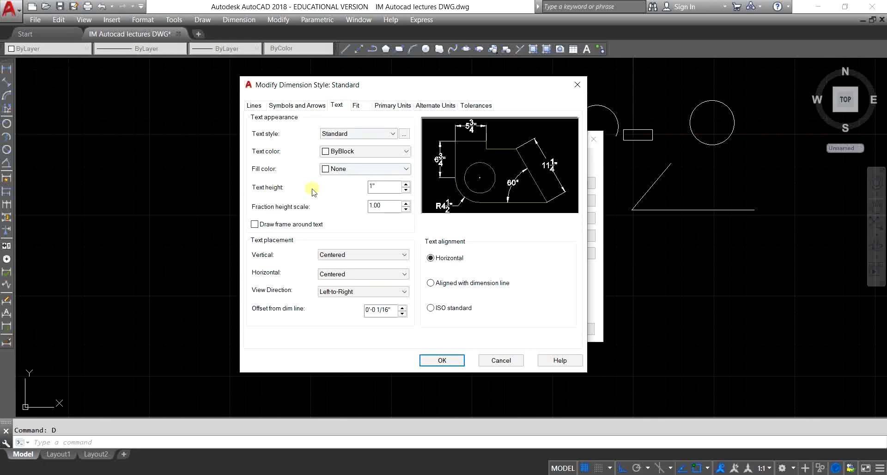
{"action": "type", "text": "6"}
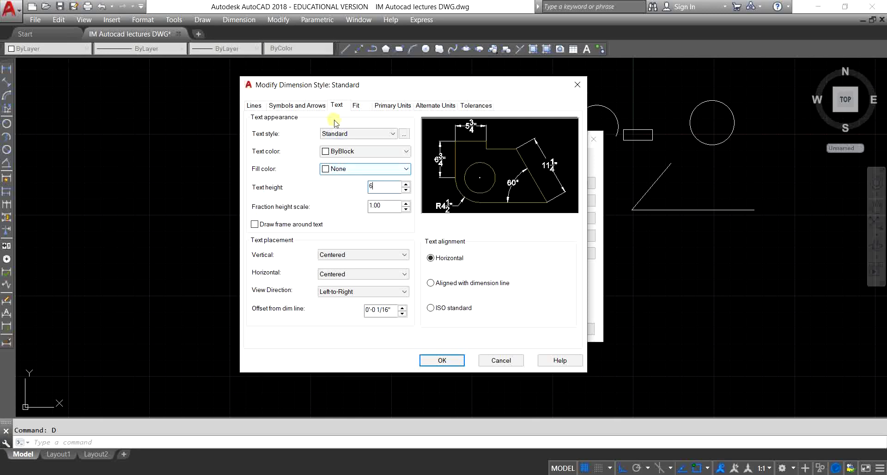
Step: Set the Standard dimension style's arrow size to 4, apply the changes and close the Dimension Style Manager
{"action": "left_click", "coordinate": [310, 106]}
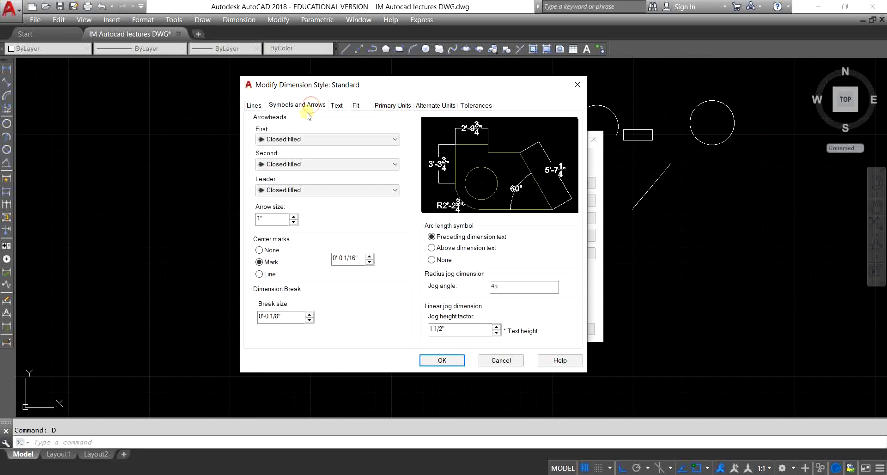
{"action": "left_click_drag", "start_coordinate": [267, 217], "coordinate": [234, 216]}
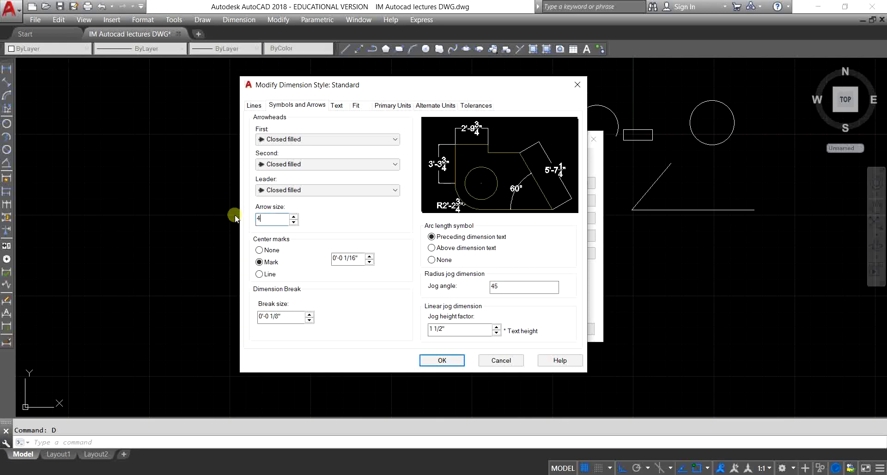
{"action": "left_click", "coordinate": [437, 363]}
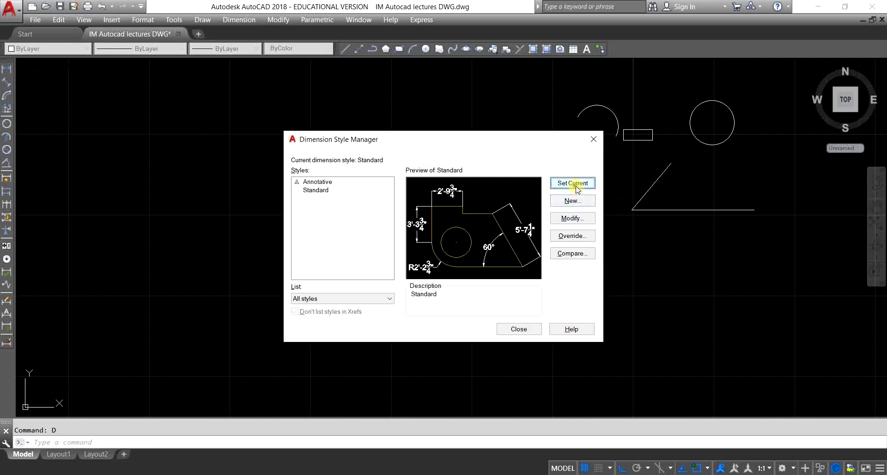
{"action": "left_click", "coordinate": [518, 329]}
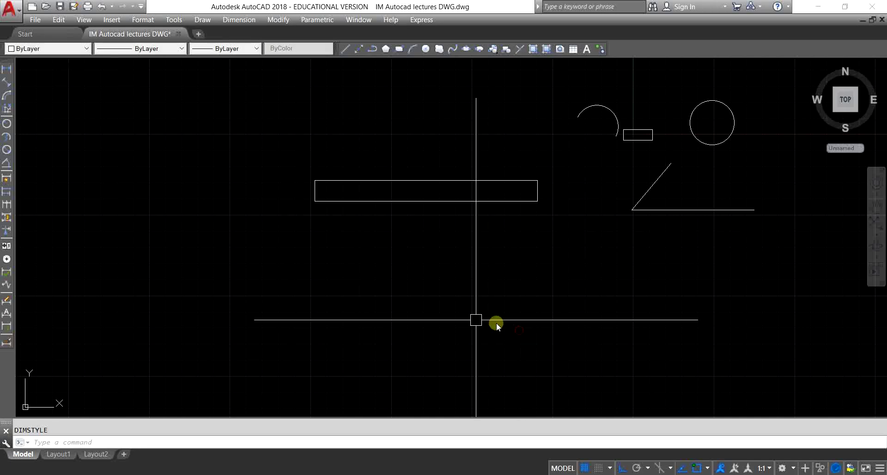
Step: Delete the existing linear dimension below the long separate horizontal line
{"action": "scroll", "coordinate": [415, 198], "scroll_direction": "up", "scroll_amount": 6}
{"action": "scroll", "coordinate": [434, 212], "scroll_direction": "down", "scroll_amount": 4}
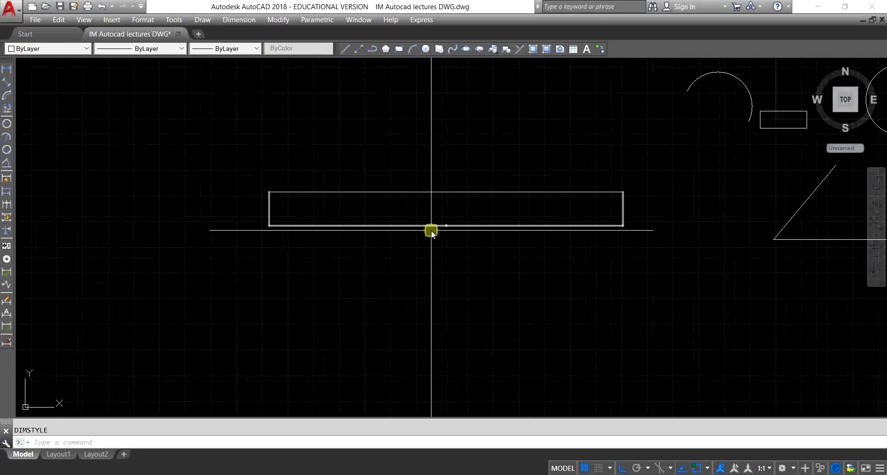
{"action": "key", "text": "Escape"}
{"action": "left_click", "coordinate": [457, 221]}
{"action": "key", "text": "Delete"}
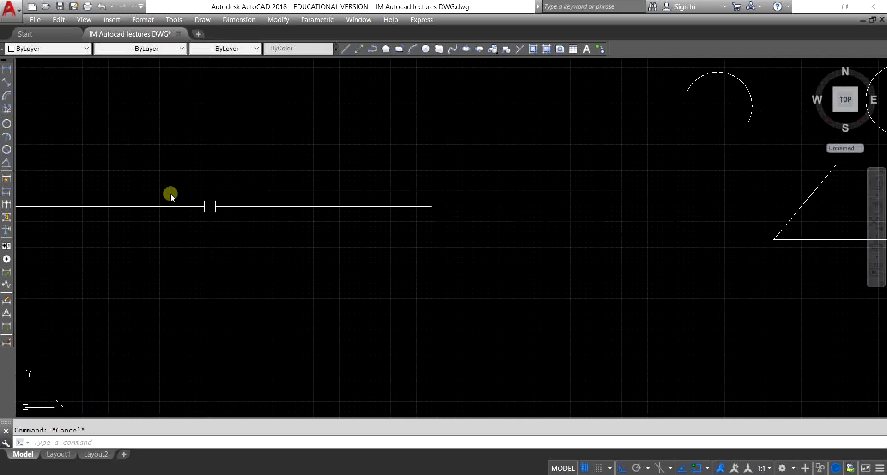
Step: Add a new linear dimension between the endpoints of the long horizontal line, placing it just below the line
{"action": "left_click", "coordinate": [6, 70]}
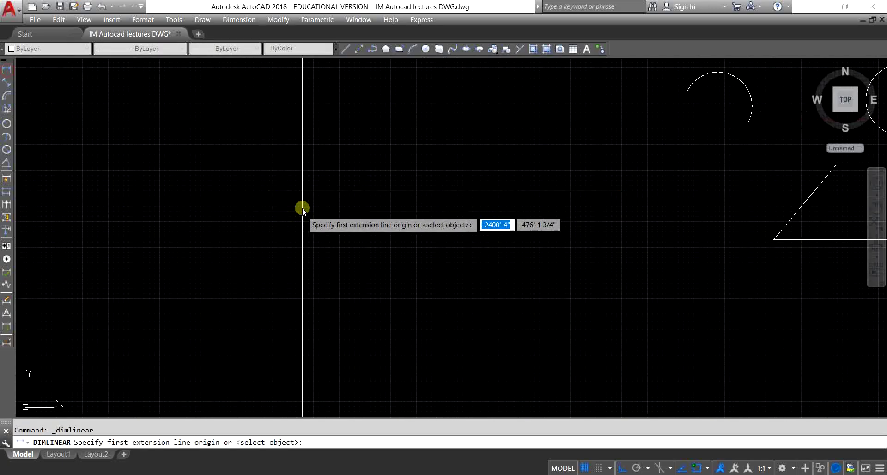
{"action": "left_click", "coordinate": [273, 193]}
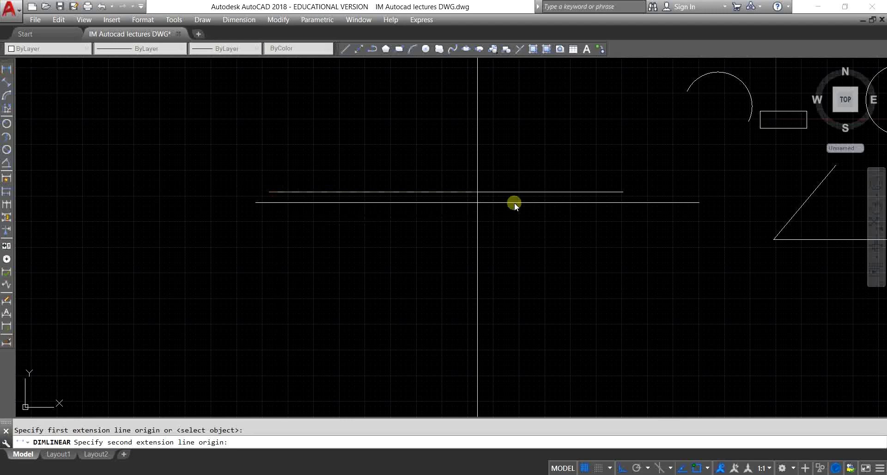
{"action": "left_click", "coordinate": [622, 193]}
{"action": "scroll", "coordinate": [488, 229], "scroll_direction": "up", "scroll_amount": 8}
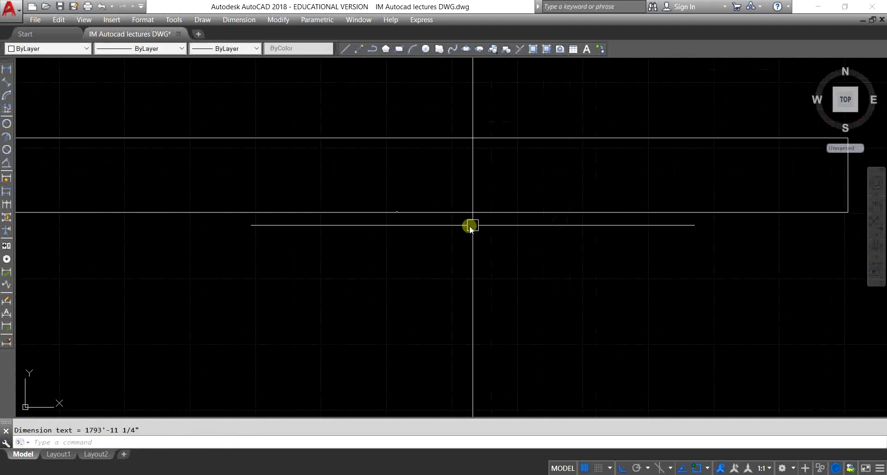
{"action": "key", "text": "Escape"}
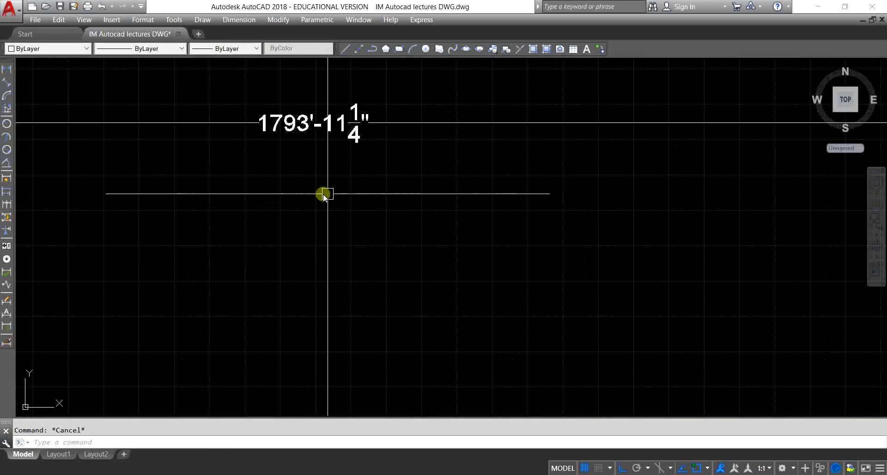
Step: Erase all the sample shapes together with the new dimension using a window selection
{"action": "scroll", "coordinate": [296, 163], "scroll_direction": "up", "scroll_amount": 4}
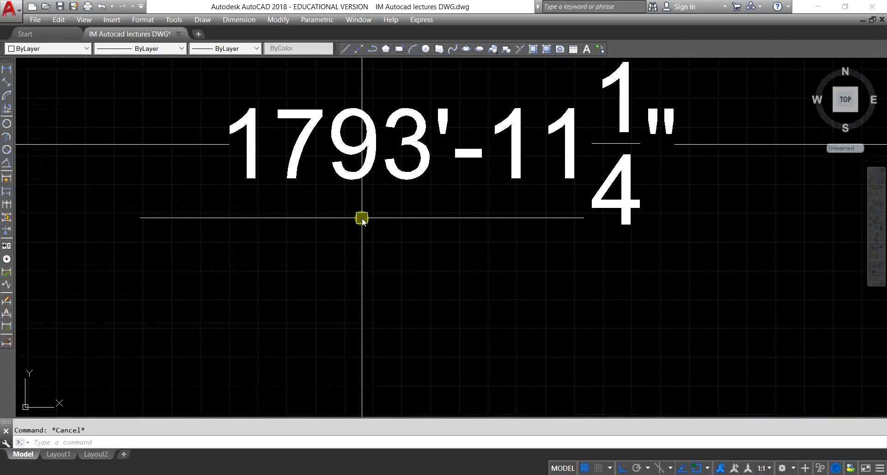
{"action": "scroll", "coordinate": [350, 203], "scroll_direction": "down", "scroll_amount": 4}
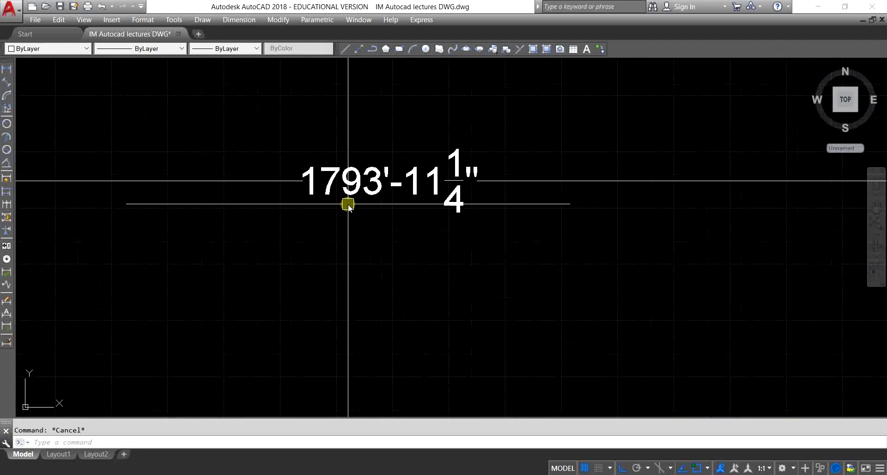
{"action": "scroll", "coordinate": [347, 204], "scroll_direction": "down", "scroll_amount": 5}
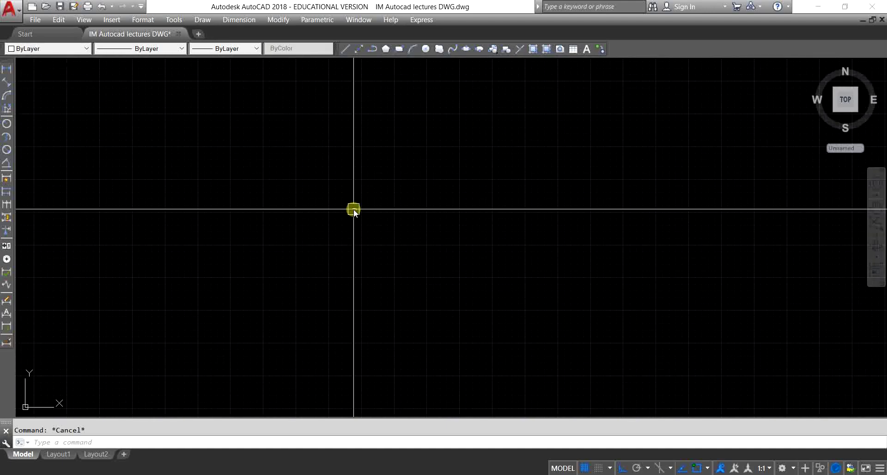
{"action": "scroll", "coordinate": [354, 210], "scroll_direction": "down", "scroll_amount": 3}
{"action": "scroll", "coordinate": [353, 212], "scroll_direction": "down", "scroll_amount": 4}
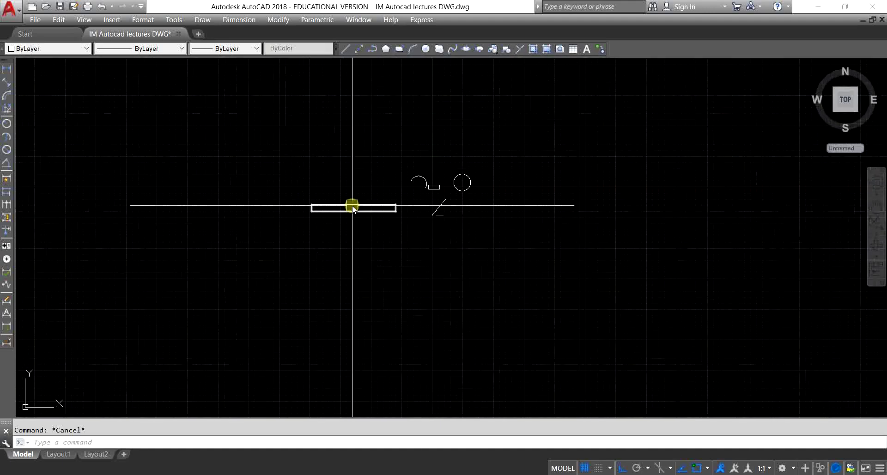
{"action": "scroll", "coordinate": [352, 204], "scroll_direction": "up", "scroll_amount": 3}
{"action": "left_click", "coordinate": [149, 86]}
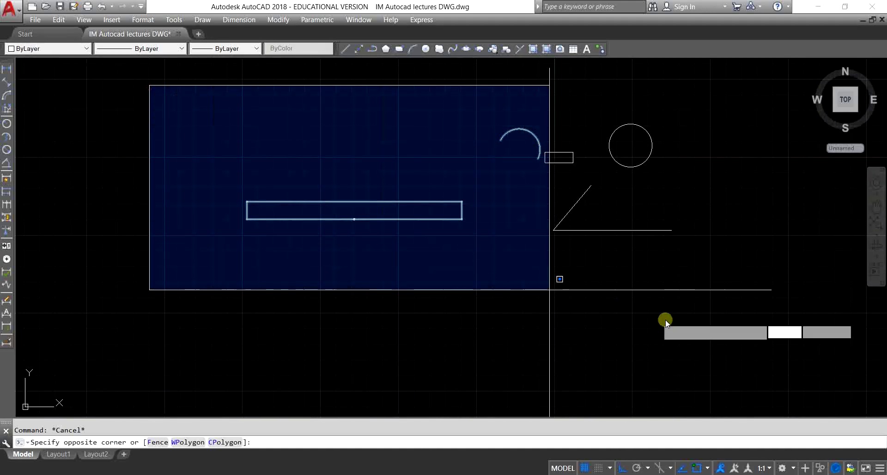
{"action": "left_click", "coordinate": [729, 324]}
{"action": "key", "text": "Delete"}
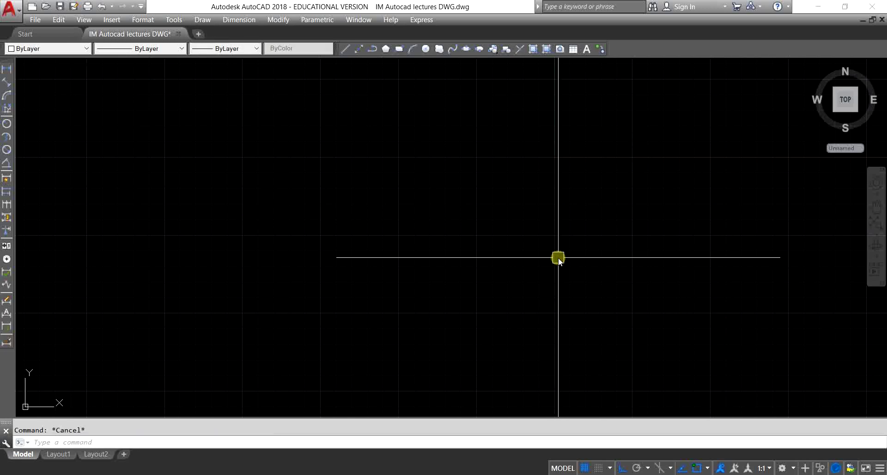
Step: Draw a horizontal line 15' long in the empty drawing area
{"action": "type", "text": "l"}
{"action": "key", "text": "Return"}
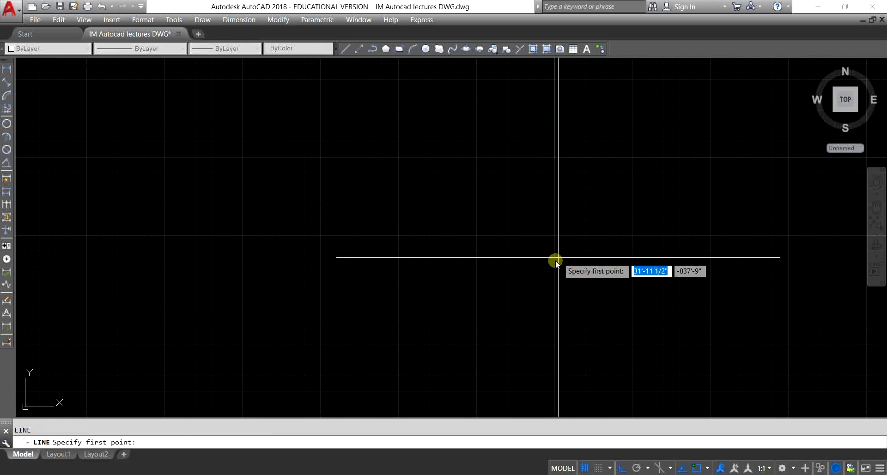
{"action": "left_click", "coordinate": [200, 196]}
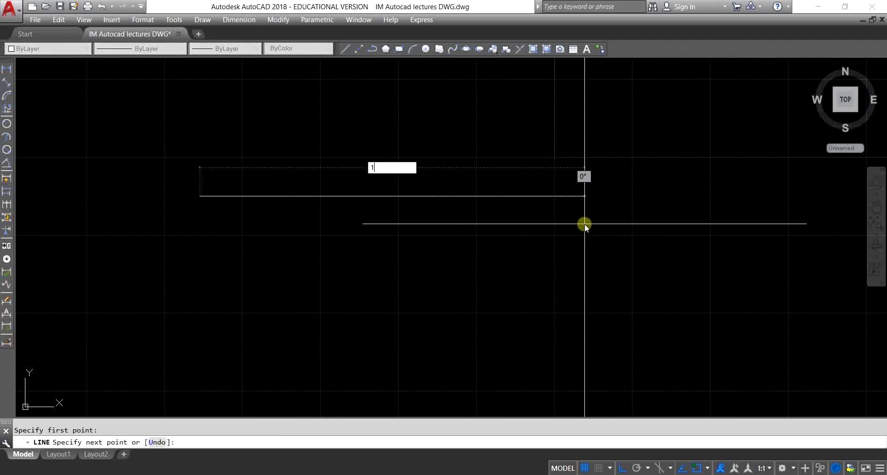
{"action": "type", "text": "15"}
{"action": "key", "text": "Return"}
{"action": "key", "text": "Escape"}
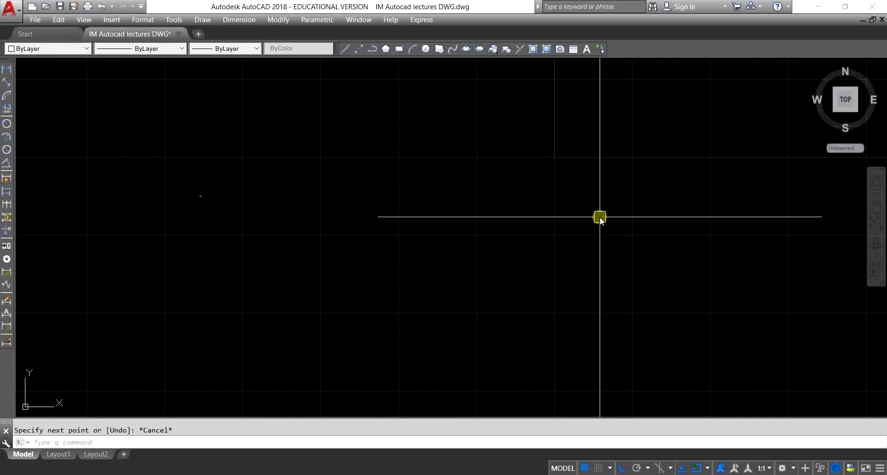
Step: Draw a circle in the empty space right of the 15' line, smaller in diameter than the line's length
{"action": "scroll", "coordinate": [178, 197], "scroll_direction": "up", "scroll_amount": 5}
{"action": "middle_click_drag", "start_coordinate": [178, 196], "coordinate": [360, 204]}
{"action": "scroll", "coordinate": [361, 205], "scroll_direction": "up", "scroll_amount": 2}
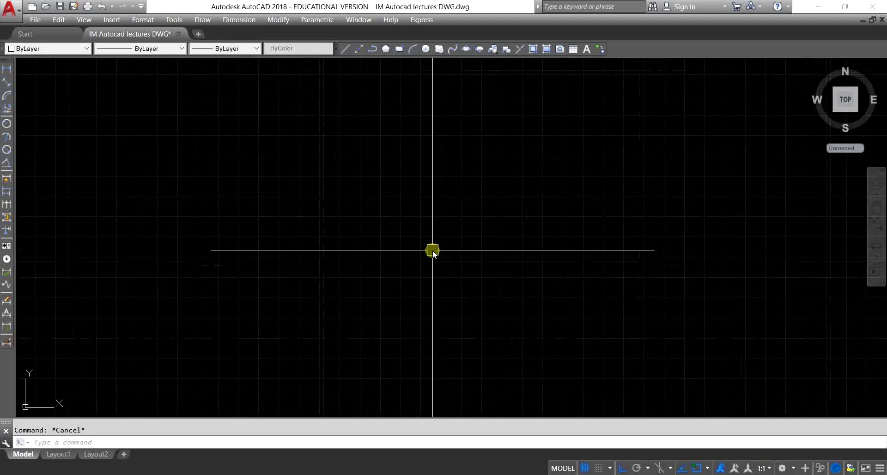
{"action": "scroll", "coordinate": [490, 229], "scroll_direction": "up", "scroll_amount": 3}
{"action": "mouse_move", "coordinate": [495, 229]}
{"action": "middle_mouse_down"}
{"action": "mouse_move", "coordinate": [440, 233]}
{"action": "mouse_move", "coordinate": [414, 249]}
{"action": "middle_mouse_up"}
{"action": "scroll", "coordinate": [428, 181], "scroll_direction": "up", "scroll_amount": 6}
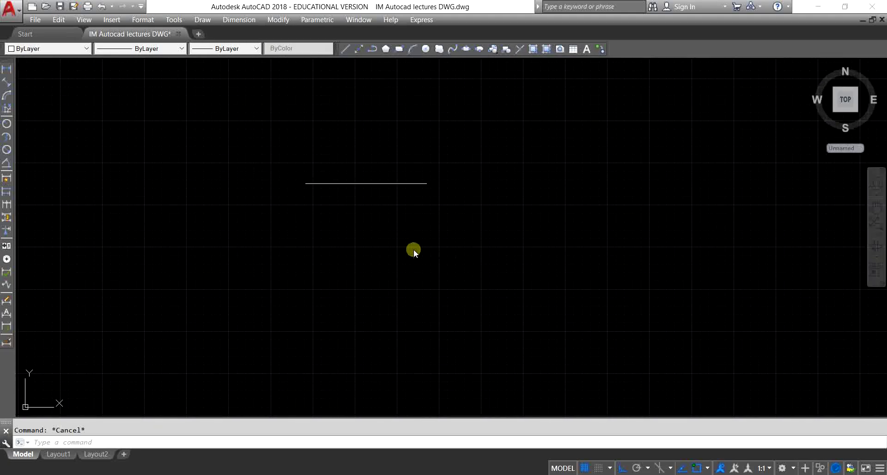
{"action": "scroll", "coordinate": [414, 250], "scroll_direction": "up", "scroll_amount": 5}
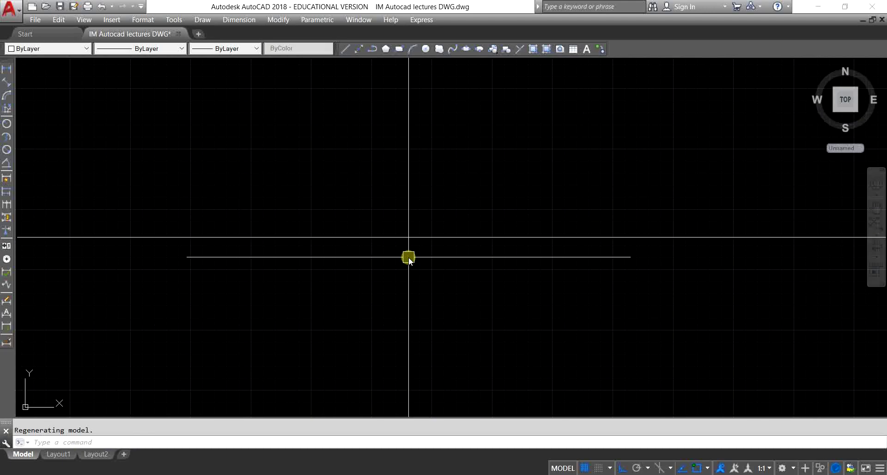
{"action": "scroll", "coordinate": [409, 257], "scroll_direction": "down", "scroll_amount": 2}
{"action": "mouse_move", "coordinate": [453, 269]}
{"action": "middle_mouse_down"}
{"action": "mouse_move", "coordinate": [411, 230]}
{"action": "mouse_move", "coordinate": [417, 209]}
{"action": "middle_mouse_up"}
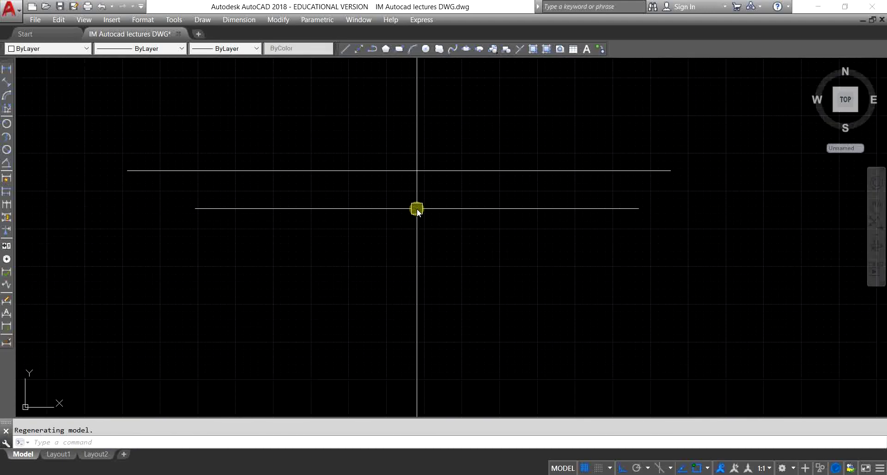
{"action": "scroll", "coordinate": [398, 208], "scroll_direction": "down", "scroll_amount": 2}
{"action": "key", "text": "Escape"}
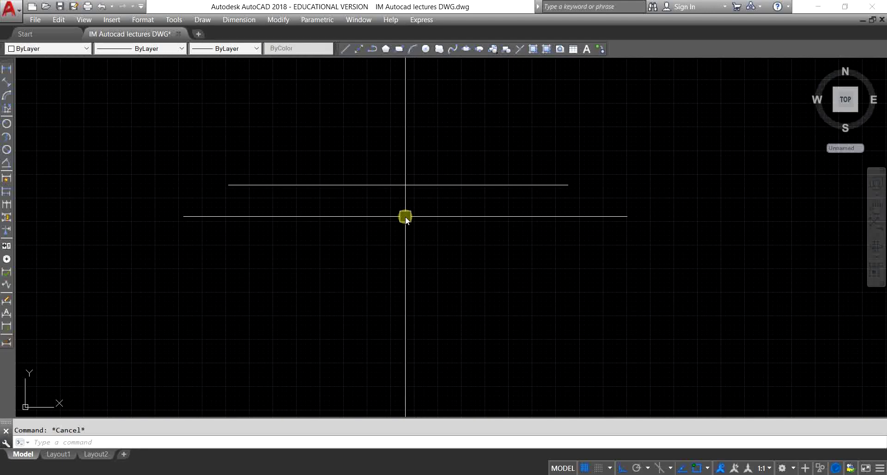
{"action": "type", "text": "c"}
{"action": "key", "text": "Return"}
{"action": "mouse_move", "coordinate": [655, 233]}
{"action": "middle_mouse_down"}
{"action": "mouse_move", "coordinate": [563, 249]}
{"action": "mouse_move", "coordinate": [579, 222]}
{"action": "middle_mouse_up"}
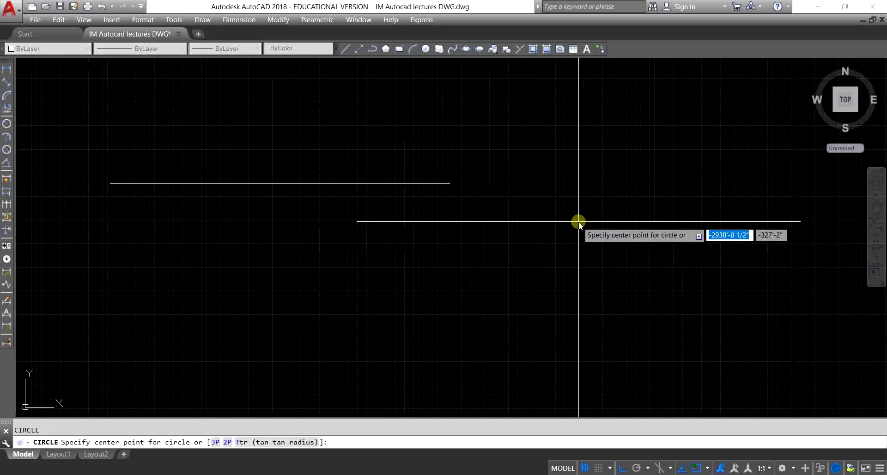
{"action": "left_click", "coordinate": [643, 197]}
{"action": "left_click", "coordinate": [644, 272]}
{"action": "key", "text": "Escape"}
Step: Draw an upright rectangle in the empty space left of the horizontal line
{"action": "type", "text": "re"}
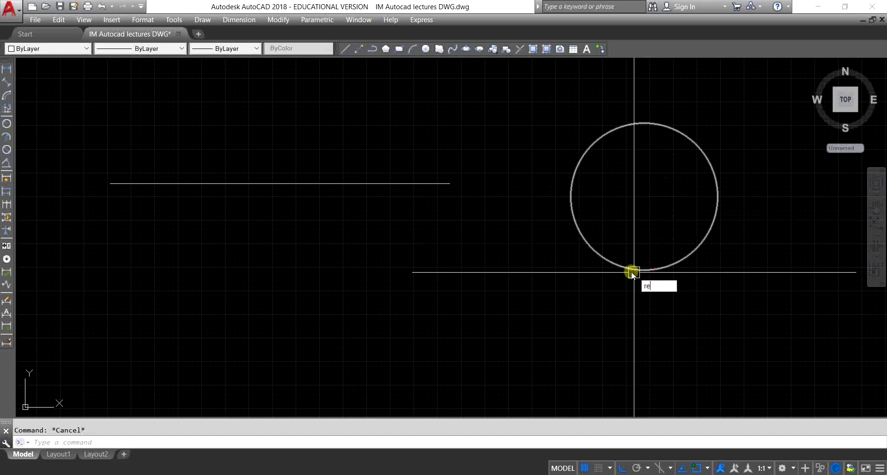
{"action": "type", "text": "c"}
{"action": "key", "text": "Return"}
{"action": "scroll", "coordinate": [587, 270], "scroll_direction": "down", "scroll_amount": 2}
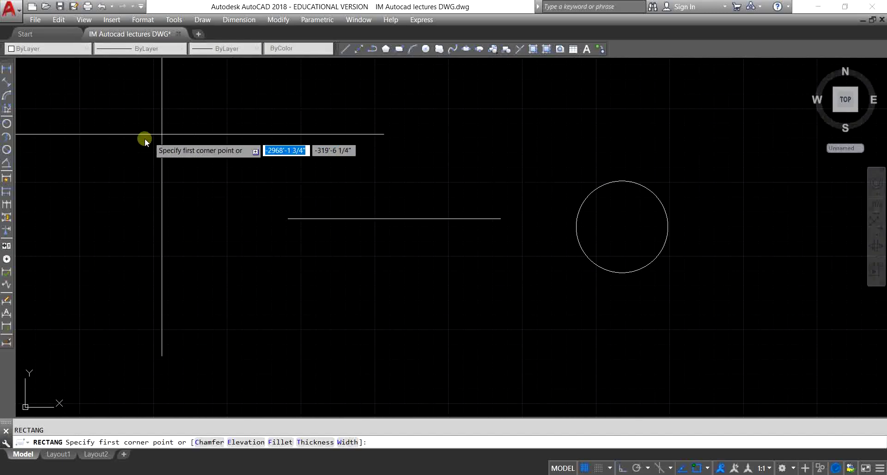
{"action": "left_click", "coordinate": [106, 153]}
{"action": "left_click", "coordinate": [191, 277]}
{"action": "key", "text": "Escape"}
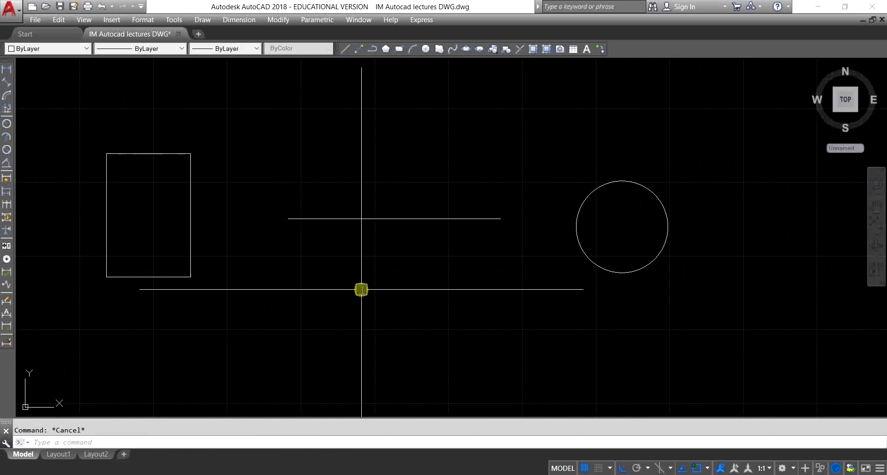
Step: Draw a three-point arc in the empty space below the 15' horizontal line, bulging up and to the right
{"action": "type", "text": "arc"}
{"action": "key", "text": "Return"}
{"action": "left_click", "coordinate": [337, 301]}
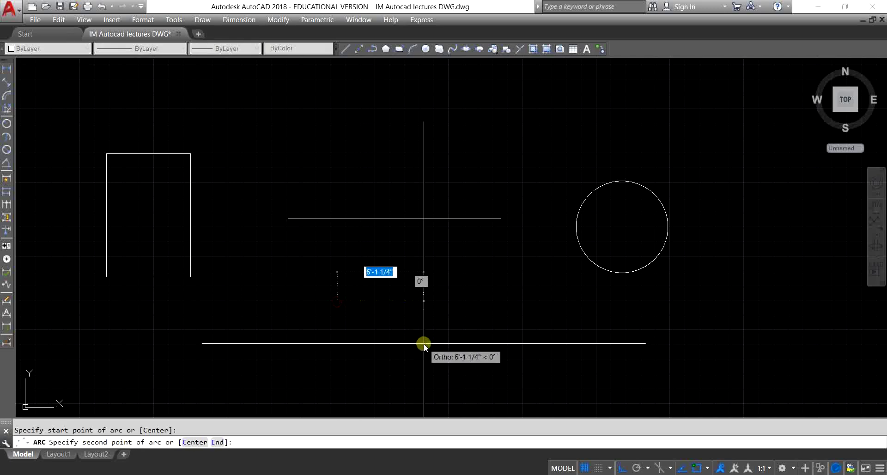
{"action": "left_click", "coordinate": [423, 343]}
{"action": "left_click", "coordinate": [425, 374]}
{"action": "key", "text": "Escape"}
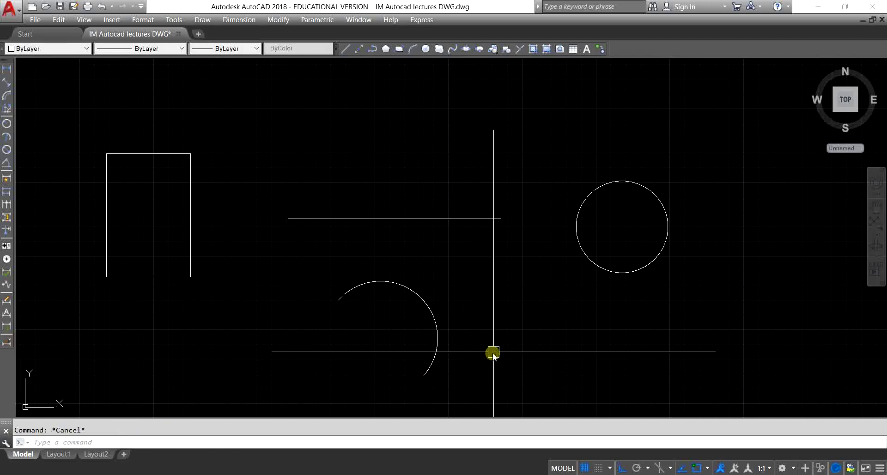
Step: Draw another horizontal line in the empty area above the 15' line and the circle, slightly shorter than the 15' line
{"action": "type", "text": "l"}
{"action": "key", "text": "Return"}
{"action": "left_click", "coordinate": [426, 119]}
{"action": "left_click", "coordinate": [614, 134]}
{"action": "key", "text": "Escape"}
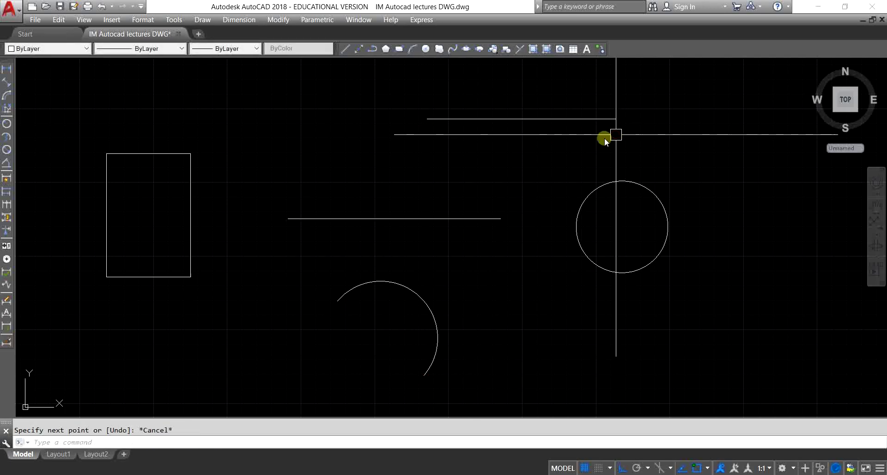
Step: Draw a sloping line about 9'-10" long, up and right from the upper horizontal line's left end, to form an acute angle
{"action": "middle_click_drag", "start_coordinate": [556, 162], "coordinate": [569, 271]}
{"action": "type", "text": "l"}
{"action": "key", "text": "Return"}
{"action": "left_click", "coordinate": [442, 229]}
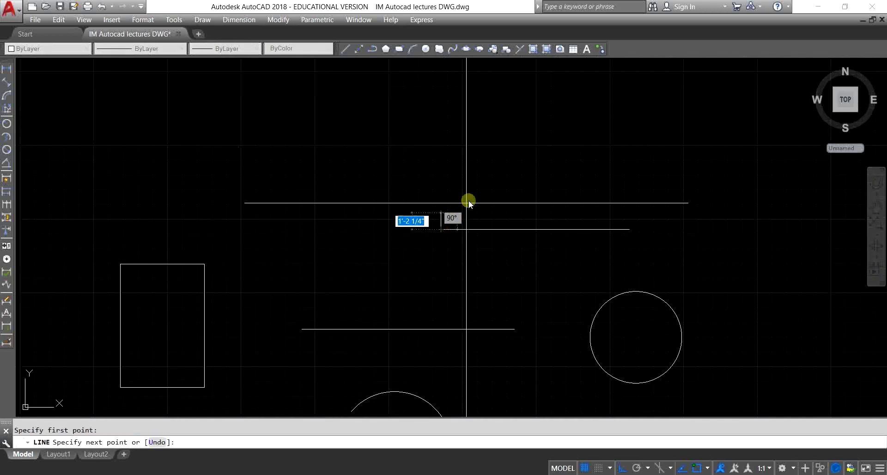
{"action": "middle_click", "coordinate": [521, 142]}
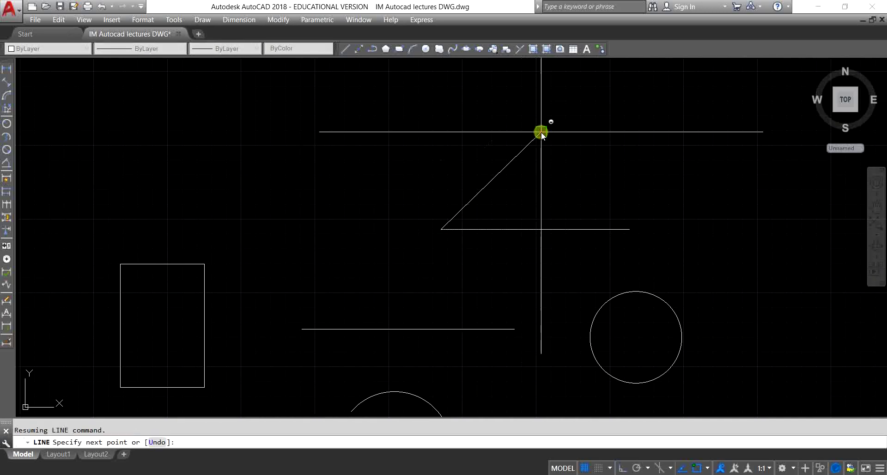
{"action": "left_click", "coordinate": [541, 131]}
{"action": "key", "text": "Escape"}
Step: Add a linear dimension to the middle horizontal line between its two endpoints, with the dimension line just above it
{"action": "middle_click_drag", "start_coordinate": [452, 220], "coordinate": [476, 158]}
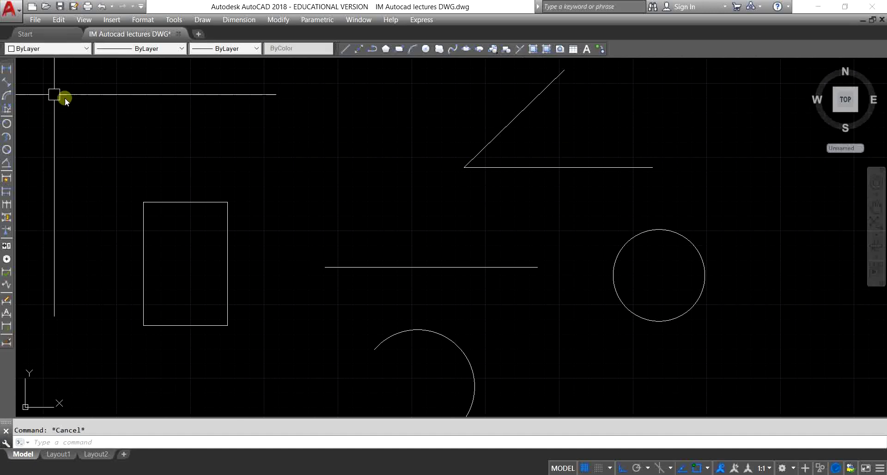
{"action": "left_click", "coordinate": [8, 73]}
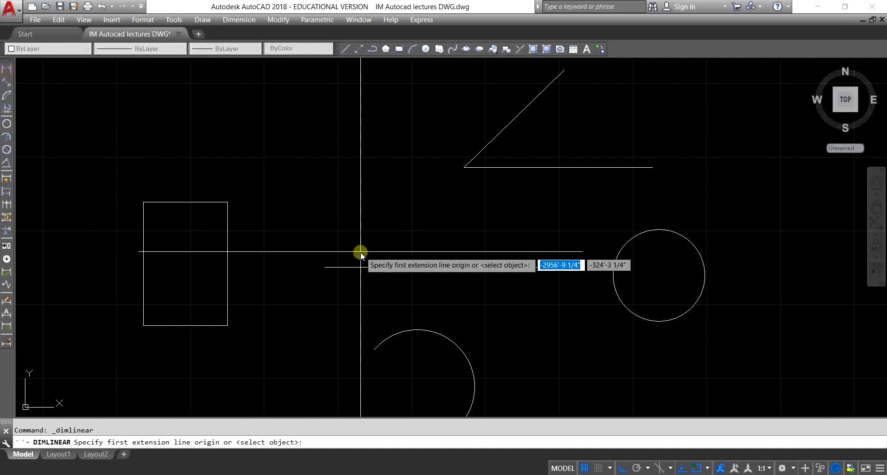
{"action": "left_click", "coordinate": [324, 267]}
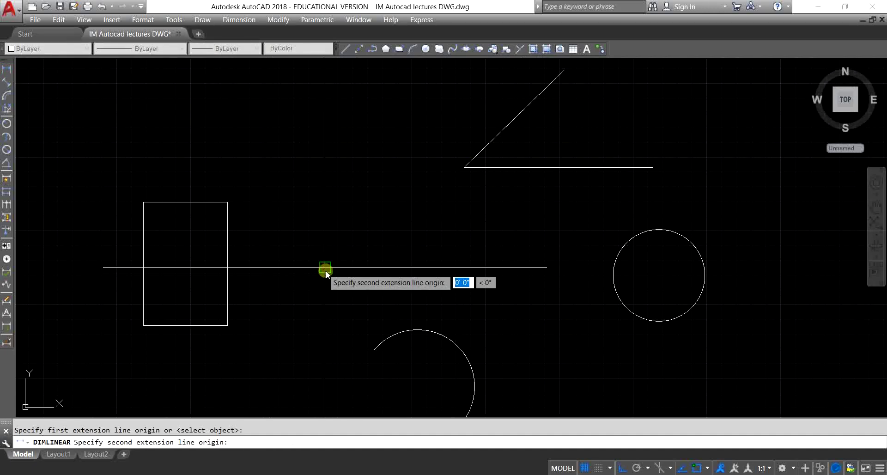
{"action": "left_click", "coordinate": [535, 267]}
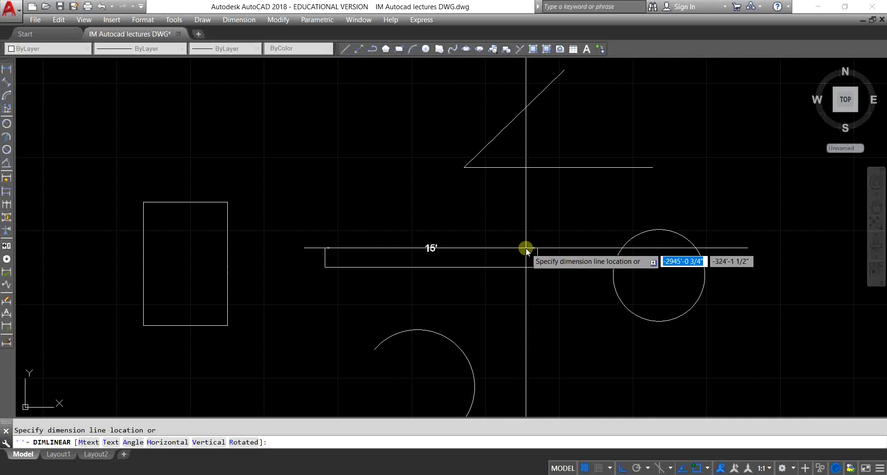
{"action": "left_click", "coordinate": [525, 247]}
{"action": "scroll", "coordinate": [471, 257], "scroll_direction": "up", "scroll_amount": 4}
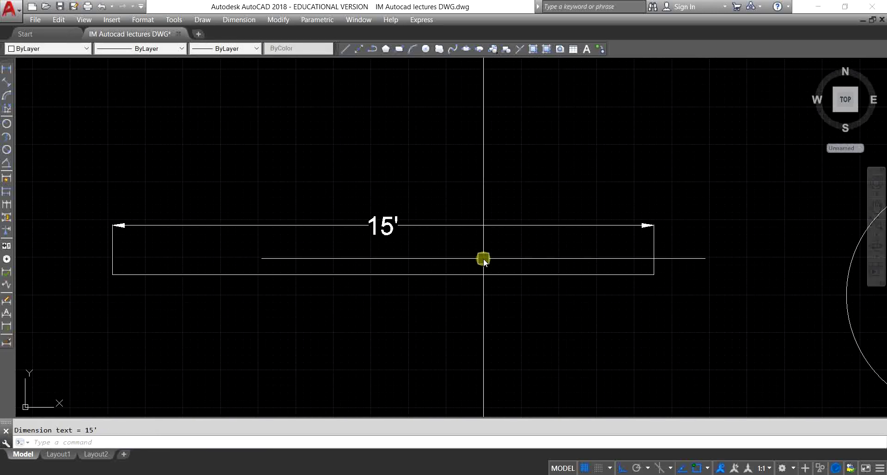
{"action": "key", "text": "Escape"}
{"action": "middle_click_drag", "start_coordinate": [482, 259], "coordinate": [486, 226]}
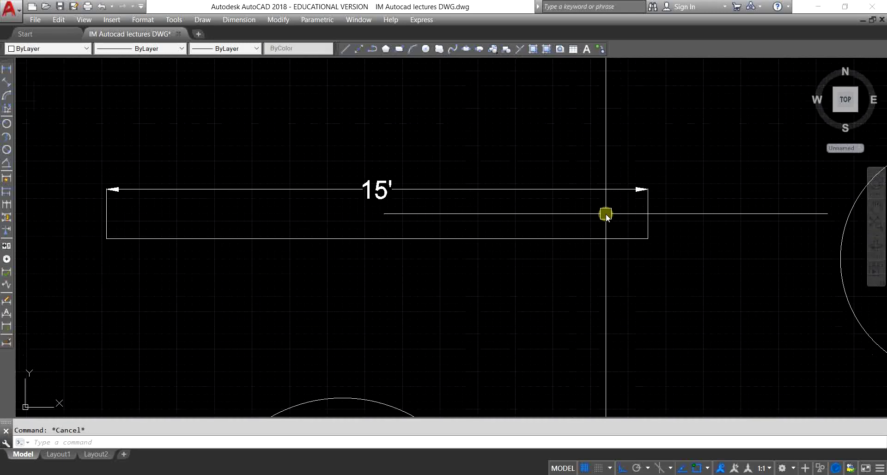
Step: Modify the Standard dimension style so that its arrow size is 8
{"action": "type", "text": "d"}
{"action": "key", "text": "Return"}
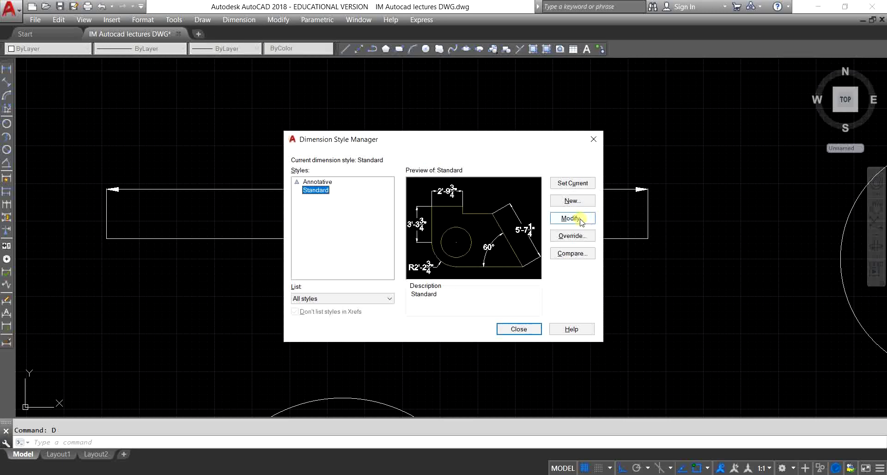
{"action": "left_click", "coordinate": [580, 221]}
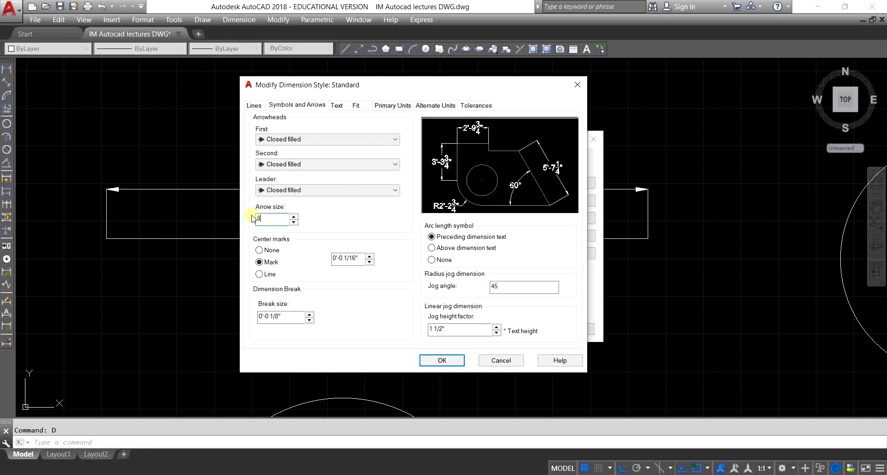
{"action": "left_click", "coordinate": [442, 365]}
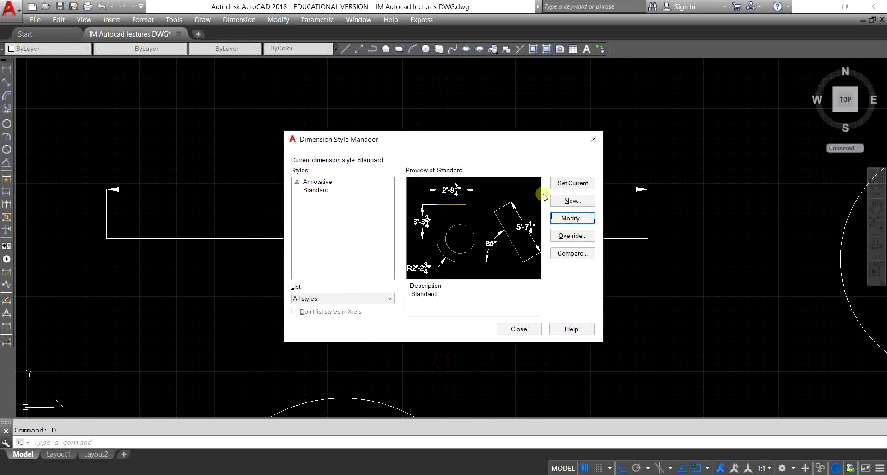
{"action": "left_click", "coordinate": [519, 329]}
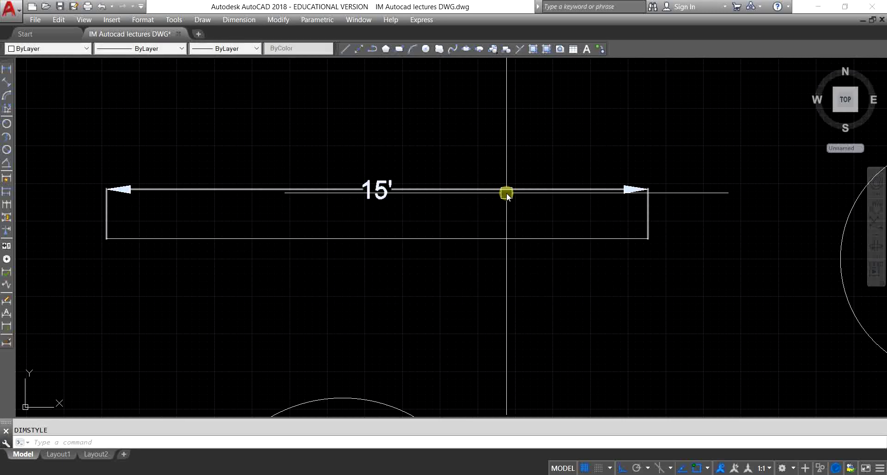
{"action": "key", "text": "Escape"}
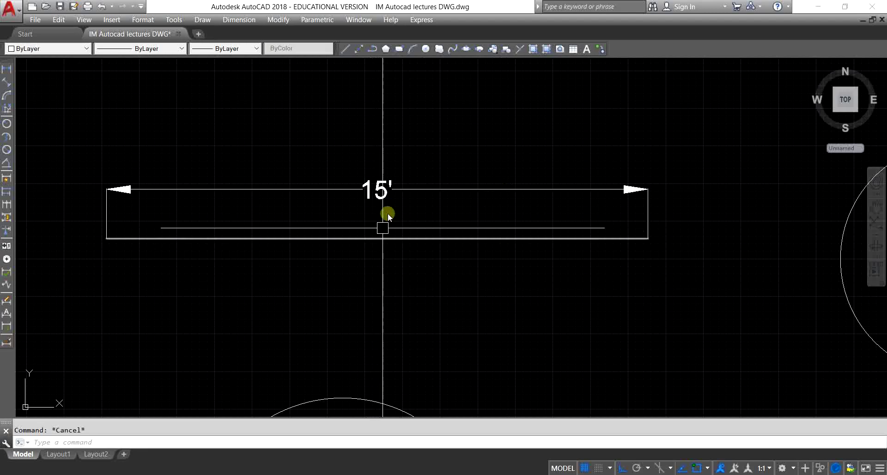
Step: Add an aligned dimension along the sloping line between its endpoints, placed on its upper-left side
{"action": "scroll", "coordinate": [329, 209], "scroll_direction": "down", "scroll_amount": 2}
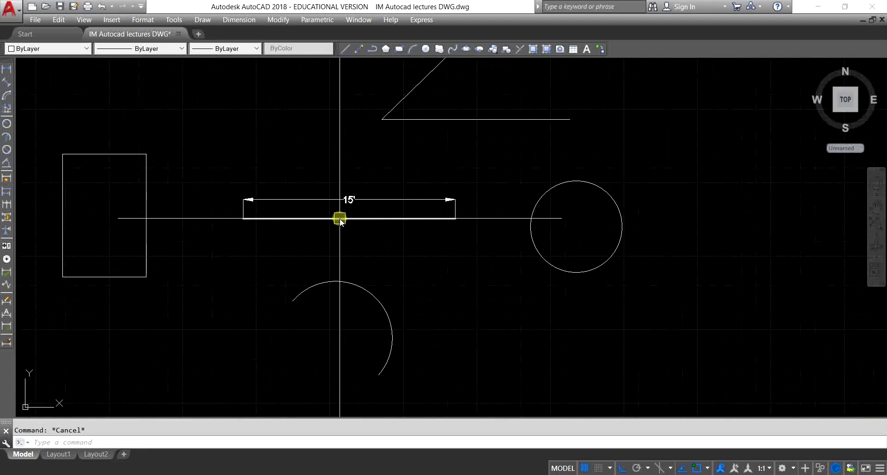
{"action": "mouse_move", "coordinate": [378, 235]}
{"action": "middle_mouse_down"}
{"action": "mouse_move", "coordinate": [425, 231]}
{"action": "mouse_move", "coordinate": [425, 240]}
{"action": "mouse_move", "coordinate": [431, 226]}
{"action": "middle_mouse_up"}
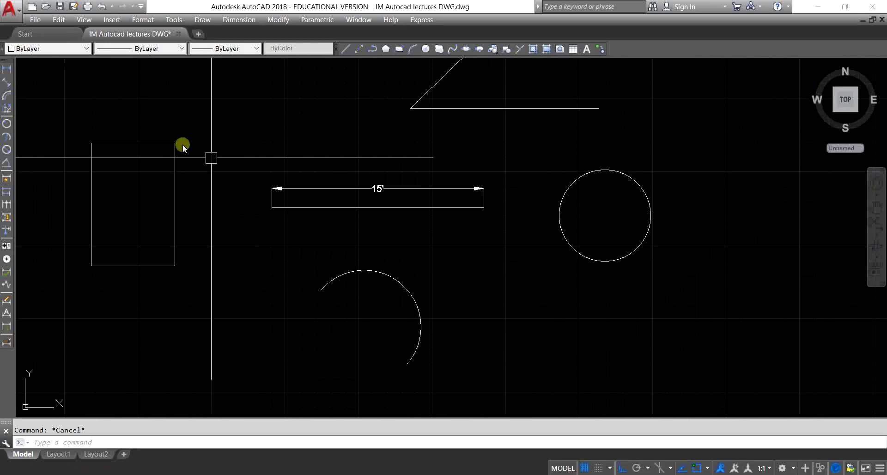
{"action": "left_click", "coordinate": [5, 85]}
{"action": "middle_click_drag", "start_coordinate": [415, 156], "coordinate": [348, 344]}
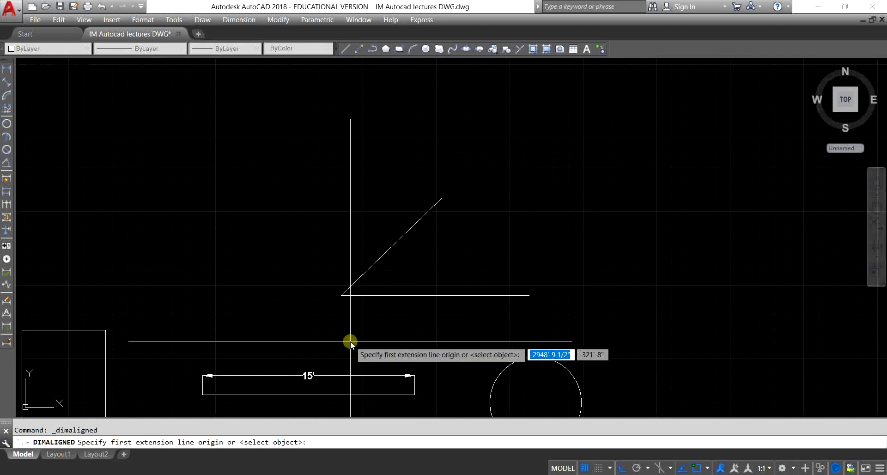
{"action": "left_click", "coordinate": [343, 294]}
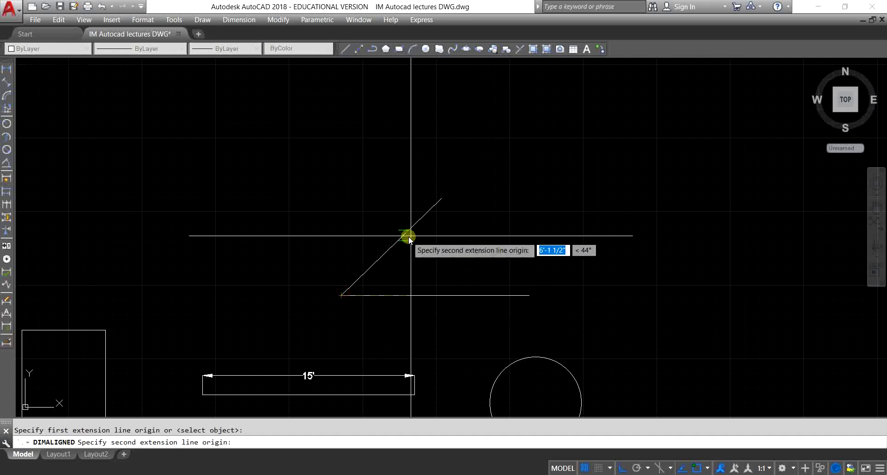
{"action": "left_click", "coordinate": [444, 201]}
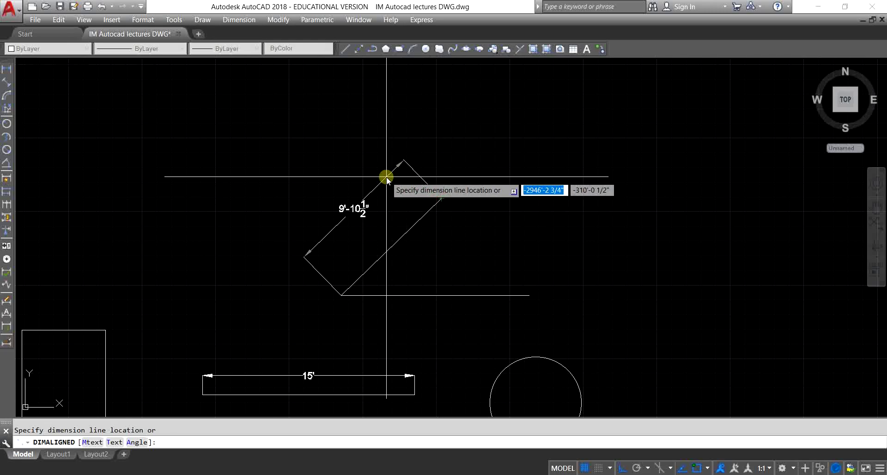
{"action": "left_click", "coordinate": [399, 187]}
{"action": "middle_click_drag", "start_coordinate": [462, 224], "coordinate": [477, 212]}
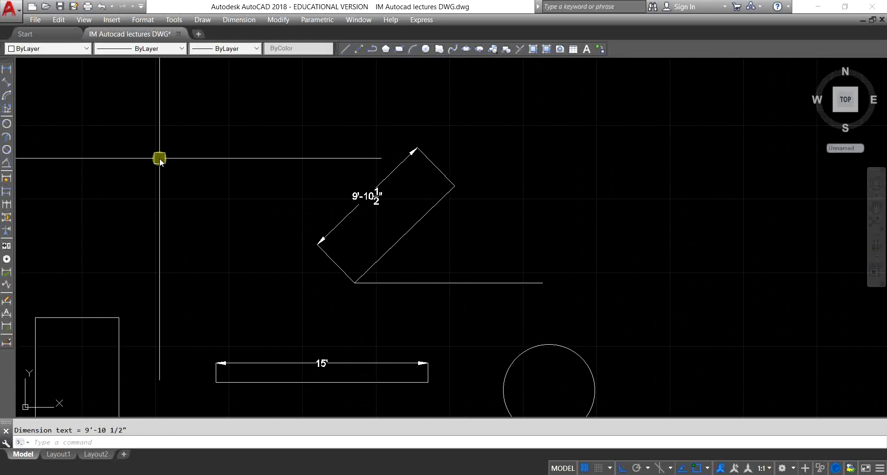
{"action": "key", "text": "Escape"}
{"action": "middle_click_drag", "start_coordinate": [453, 255], "coordinate": [457, 234]}
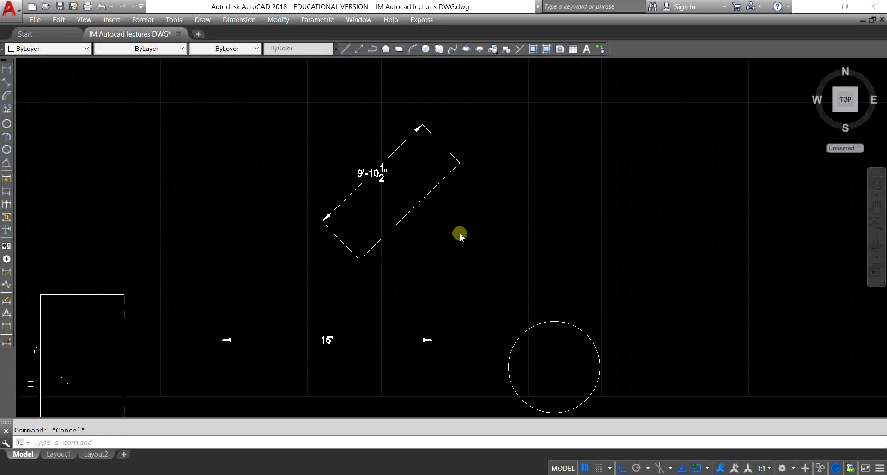
Step: Add an arc length dimension to the arc, placed just outside its curve
{"action": "left_click", "coordinate": [9, 96]}
{"action": "scroll", "coordinate": [347, 122], "scroll_direction": "down", "scroll_amount": 4}
{"action": "scroll", "coordinate": [365, 272], "scroll_direction": "up", "scroll_amount": 2}
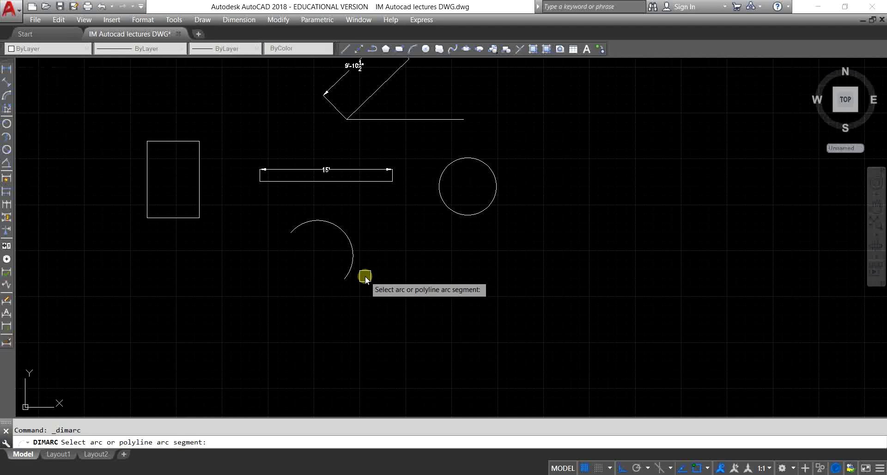
{"action": "scroll", "coordinate": [367, 243], "scroll_direction": "up", "scroll_amount": 4}
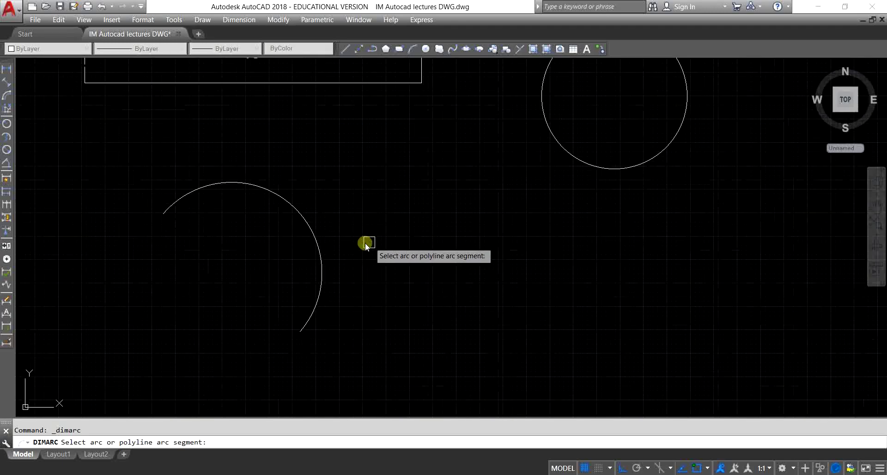
{"action": "left_click", "coordinate": [318, 247]}
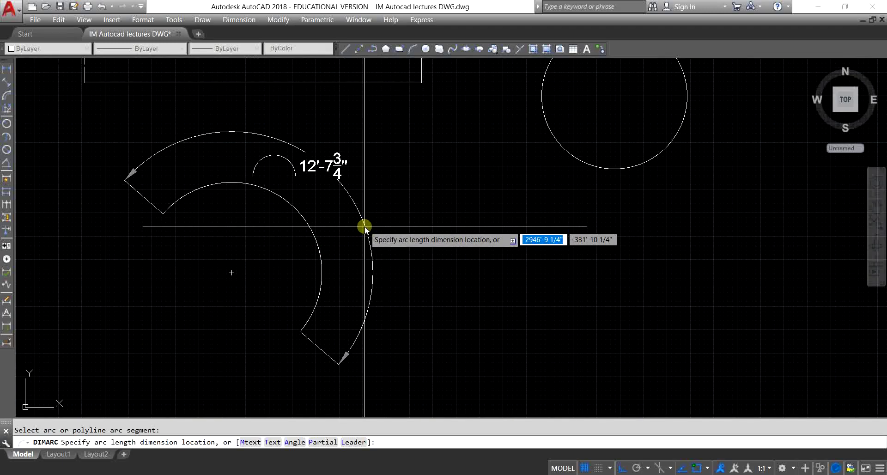
{"action": "left_click", "coordinate": [364, 226]}
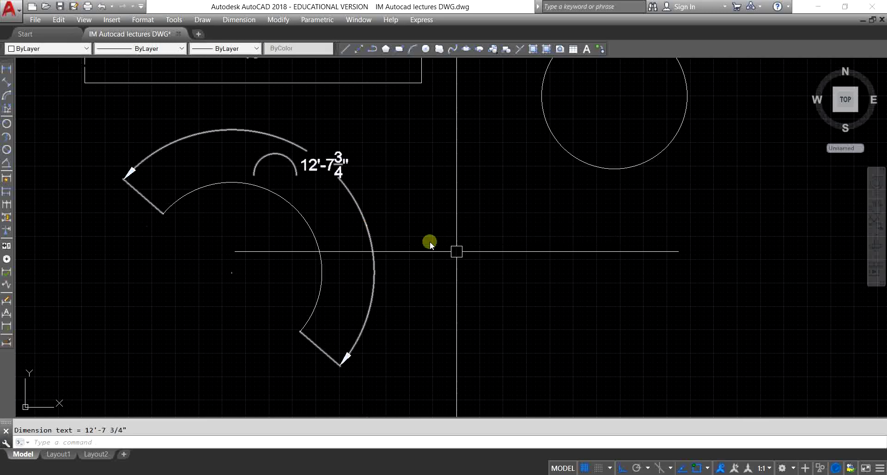
{"action": "key", "text": "Escape"}
{"action": "scroll", "coordinate": [388, 260], "scroll_direction": "down", "scroll_amount": 2}
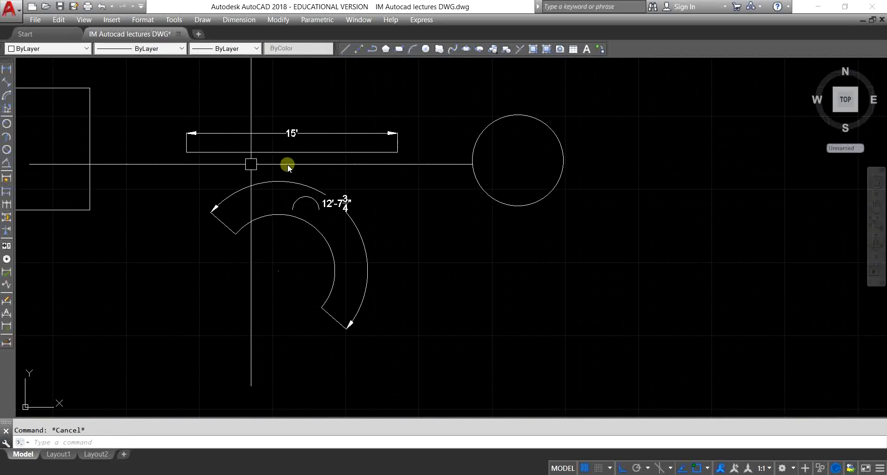
Step: Add a radius dimension to the circle, with its text outside on the upper right
{"action": "left_click", "coordinate": [7, 124]}
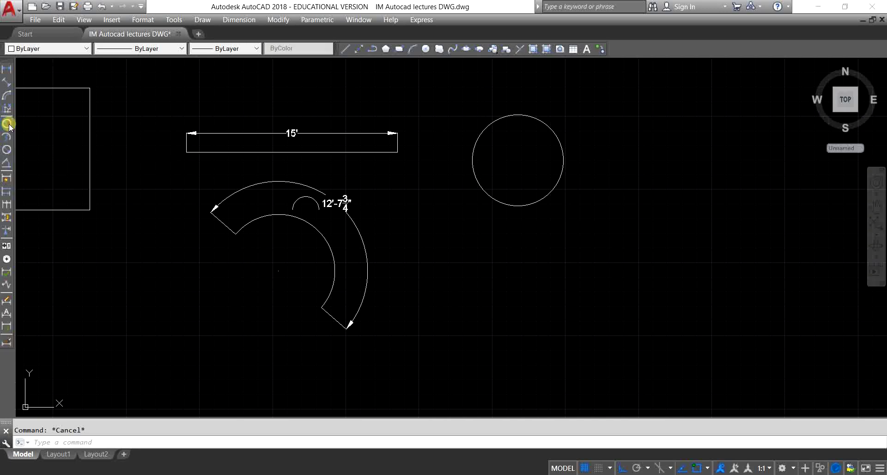
{"action": "left_click", "coordinate": [568, 164]}
{"action": "scroll", "coordinate": [628, 134], "scroll_direction": "up", "scroll_amount": 4}
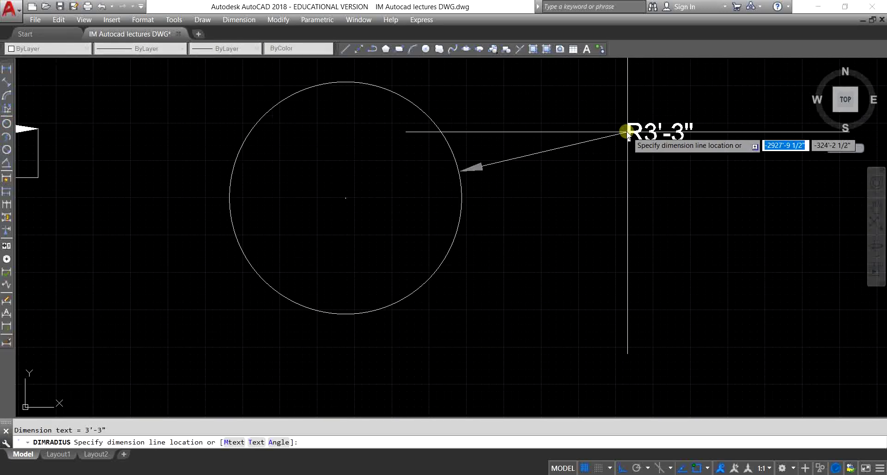
{"action": "left_click", "coordinate": [616, 146]}
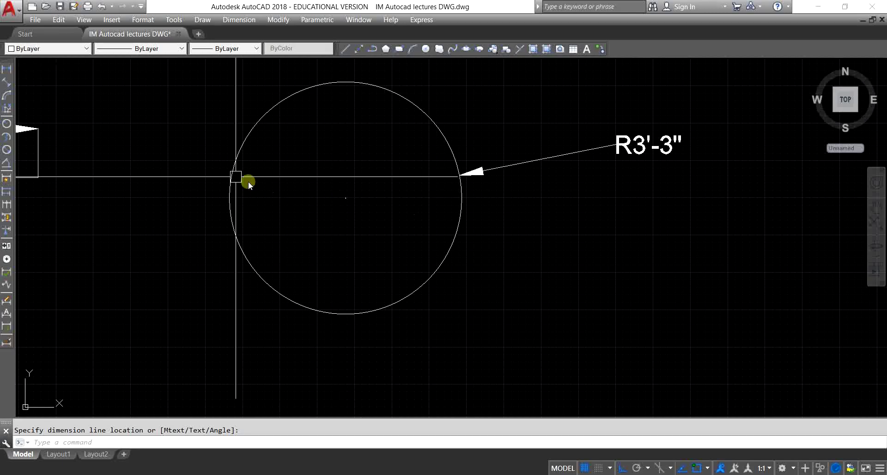
Step: Add a diameter dimension to the circle, with its text outside on the left
{"action": "left_click", "coordinate": [6, 150]}
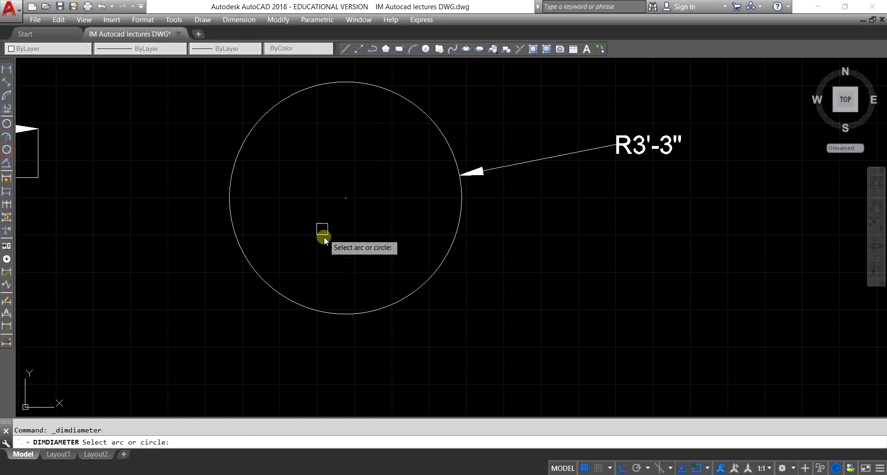
{"action": "left_click", "coordinate": [289, 101]}
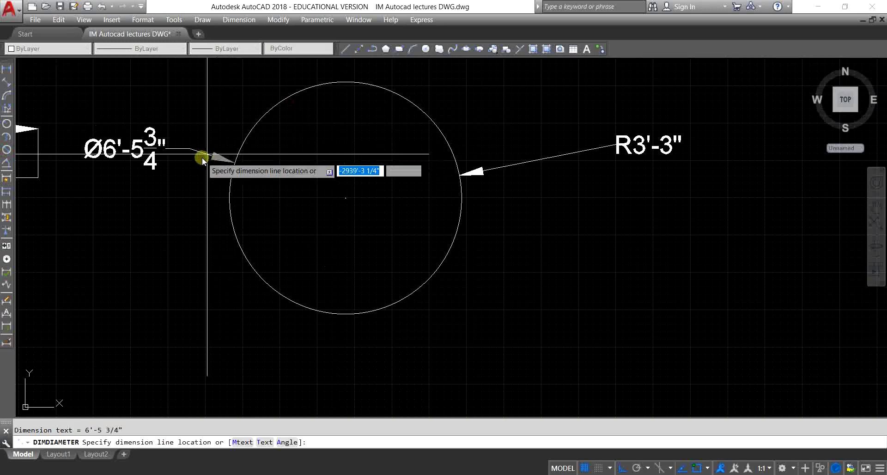
{"action": "left_click", "coordinate": [193, 196]}
{"action": "middle_click_drag", "start_coordinate": [430, 259], "coordinate": [578, 245]}
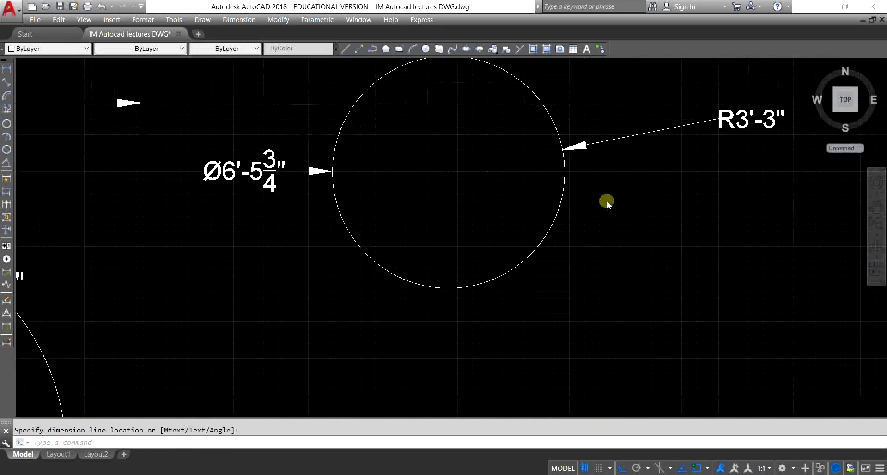
{"action": "scroll", "coordinate": [607, 200], "scroll_direction": "down", "scroll_amount": 4}
{"action": "mouse_move", "coordinate": [499, 277]}
{"action": "middle_mouse_down"}
{"action": "mouse_move", "coordinate": [649, 257]}
{"action": "mouse_move", "coordinate": [691, 272]}
{"action": "middle_mouse_up"}
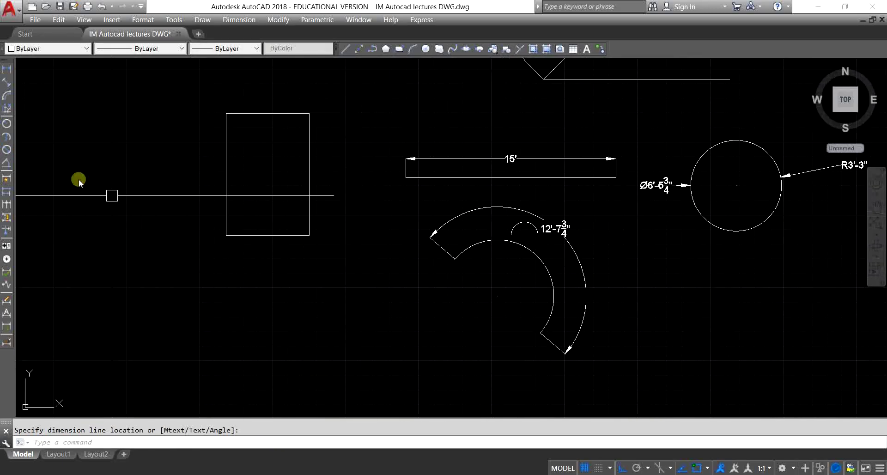
Step: Add a vertical linear dimension to the rectangle's left edge, placed outside the shape
{"action": "left_click", "coordinate": [8, 69]}
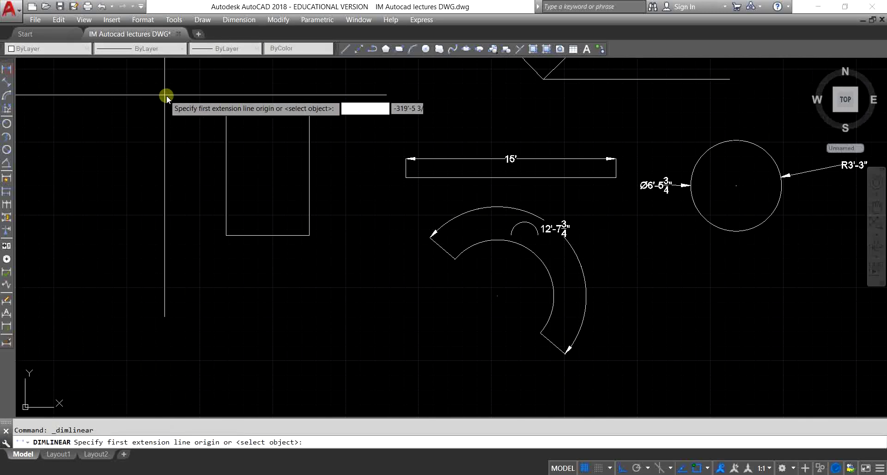
{"action": "left_click", "coordinate": [226, 113]}
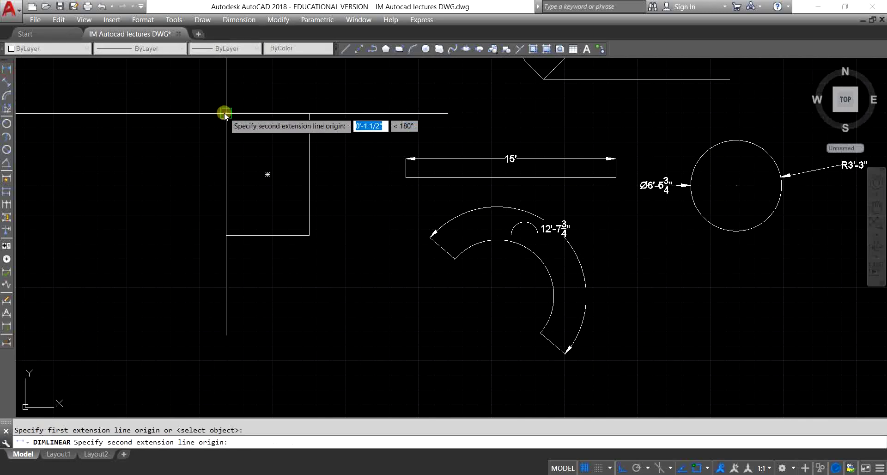
{"action": "left_click", "coordinate": [226, 235]}
{"action": "left_click", "coordinate": [190, 230]}
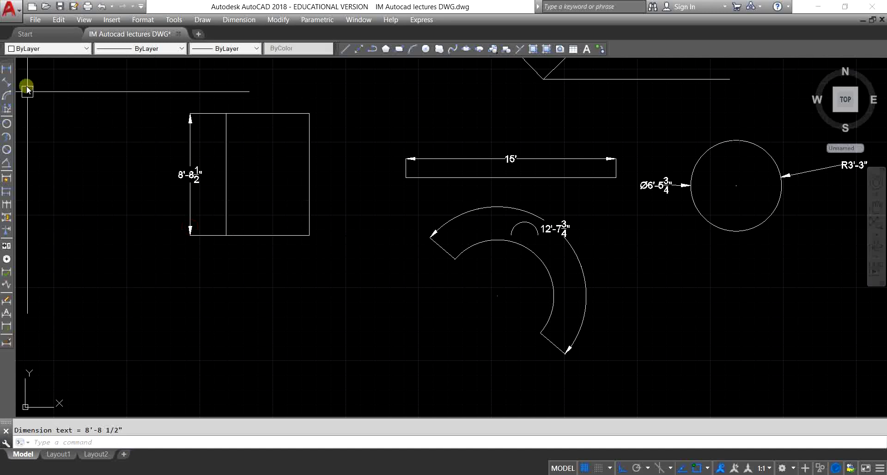
Step: Add a horizontal linear dimension to the rectangle's top edge, placed just above it
{"action": "left_click", "coordinate": [12, 69]}
{"action": "left_click", "coordinate": [226, 114]}
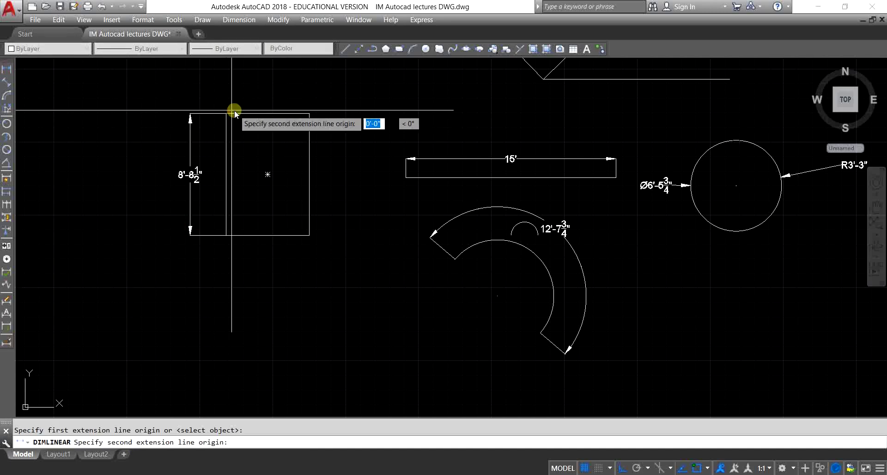
{"action": "left_click", "coordinate": [308, 112]}
{"action": "left_click", "coordinate": [302, 86]}
{"action": "scroll", "coordinate": [329, 134], "scroll_direction": "down", "scroll_amount": 4}
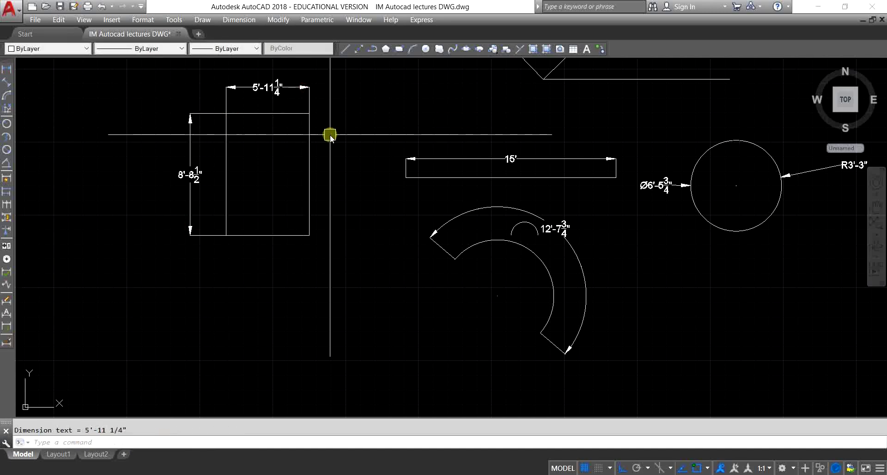
{"action": "key", "text": "Escape"}
Step: Add an angular dimension between the sloping line and the horizontal line, with its arc inside the angle
{"action": "middle_click_drag", "start_coordinate": [316, 219], "coordinate": [329, 199]}
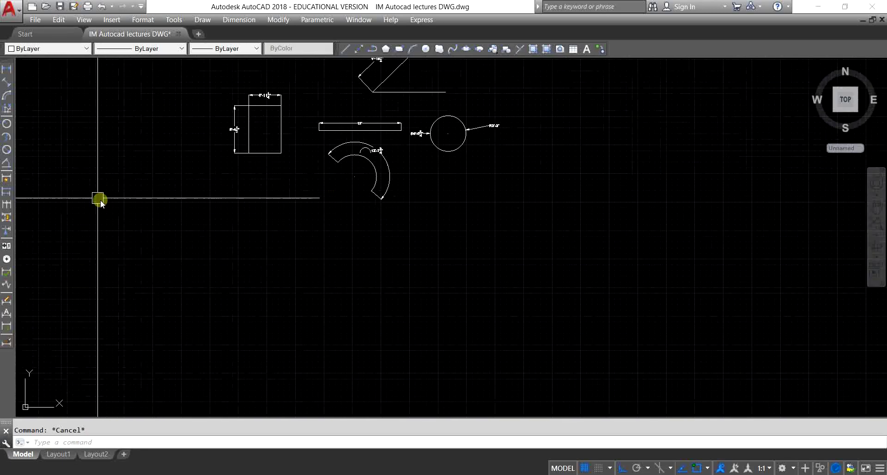
{"action": "left_click", "coordinate": [7, 165]}
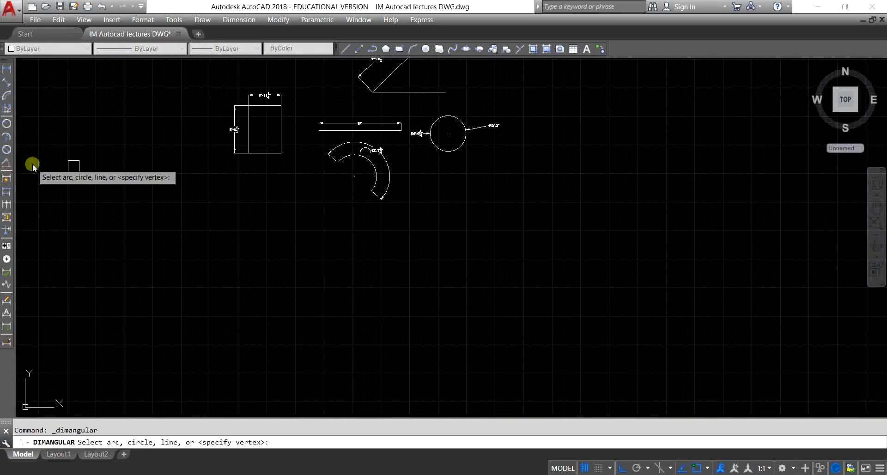
{"action": "scroll", "coordinate": [406, 85], "scroll_direction": "up", "scroll_amount": 5}
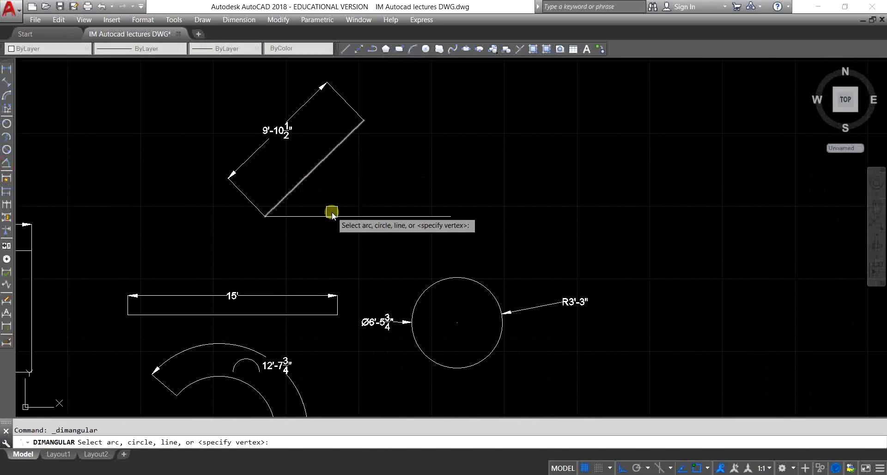
{"action": "scroll", "coordinate": [323, 188], "scroll_direction": "up", "scroll_amount": 5}
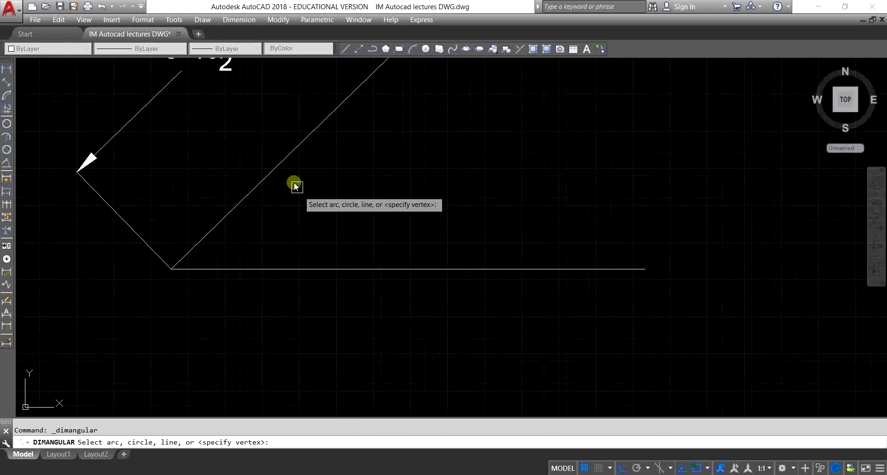
{"action": "left_click", "coordinate": [283, 165]}
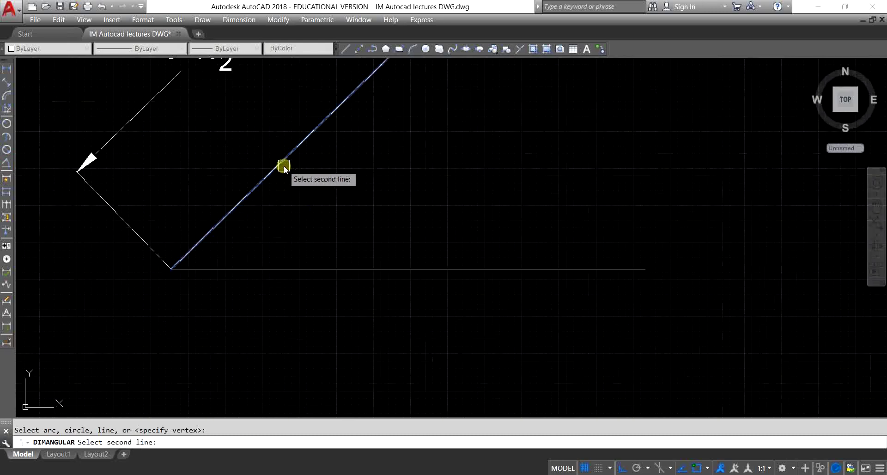
{"action": "left_click", "coordinate": [346, 269]}
{"action": "left_click", "coordinate": [358, 221]}
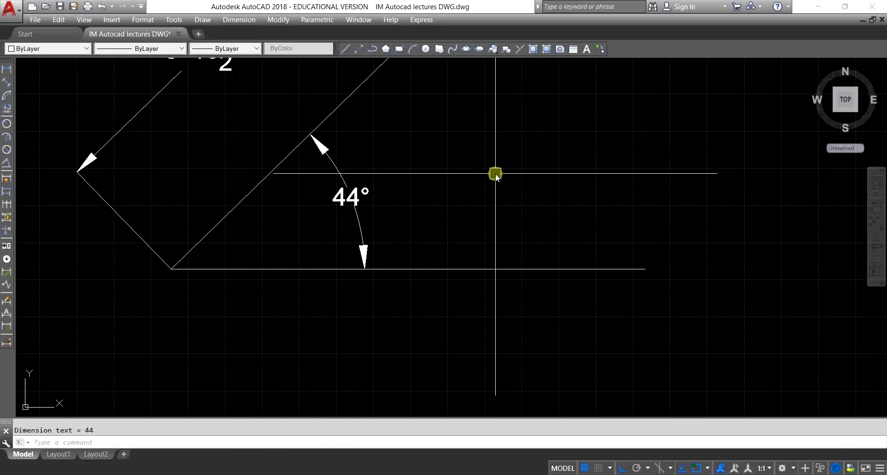
{"action": "key", "text": "Escape"}
Step: Try to add a dimension jog line by selecting the circle
{"action": "scroll", "coordinate": [526, 160], "scroll_direction": "down", "scroll_amount": 2}
{"action": "middle_click_drag", "start_coordinate": [420, 220], "coordinate": [412, 193]}
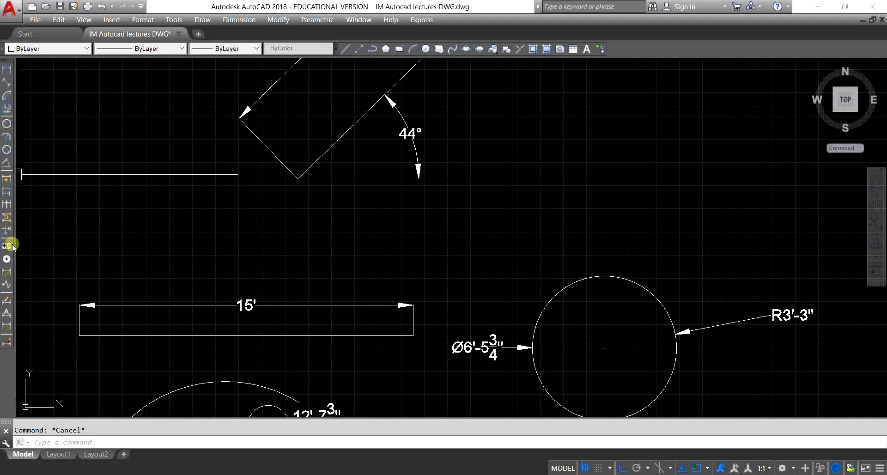
{"action": "left_click", "coordinate": [7, 284]}
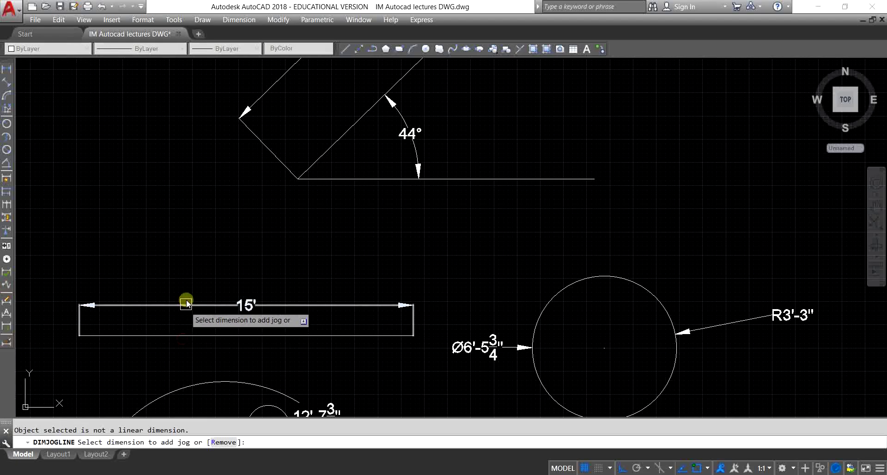
{"action": "key", "text": "Escape"}
{"action": "middle_click_drag", "start_coordinate": [553, 340], "coordinate": [449, 231]}
{"action": "key", "text": "Return"}
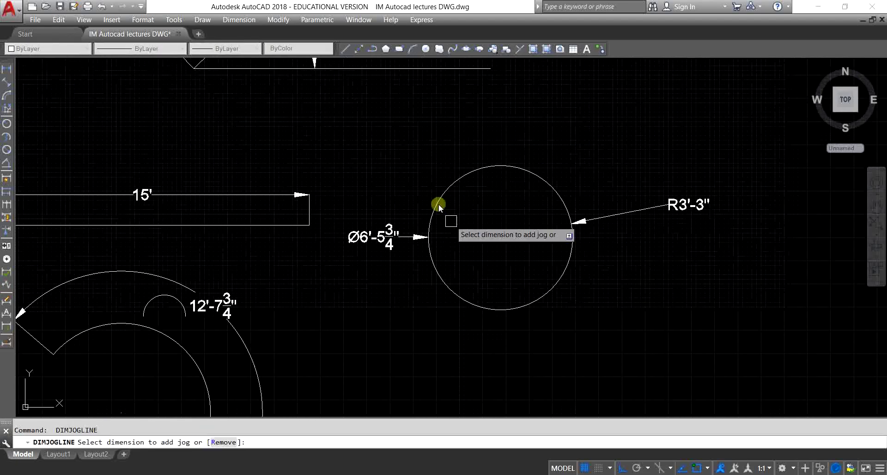
{"action": "left_click", "coordinate": [507, 164]}
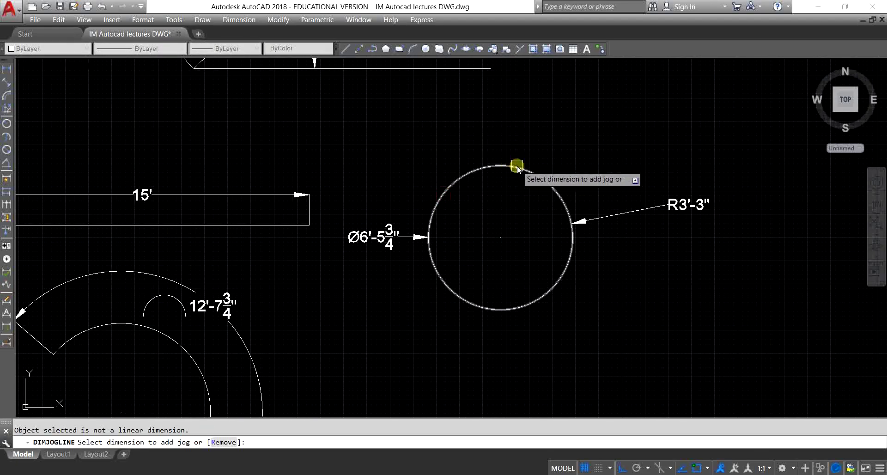
{"action": "mouse_move", "coordinate": [486, 203]}
{"action": "middle_mouse_down"}
{"action": "mouse_move", "coordinate": [566, 212]}
{"action": "mouse_move", "coordinate": [628, 196]}
{"action": "middle_mouse_up"}
{"action": "key", "text": "Escape"}
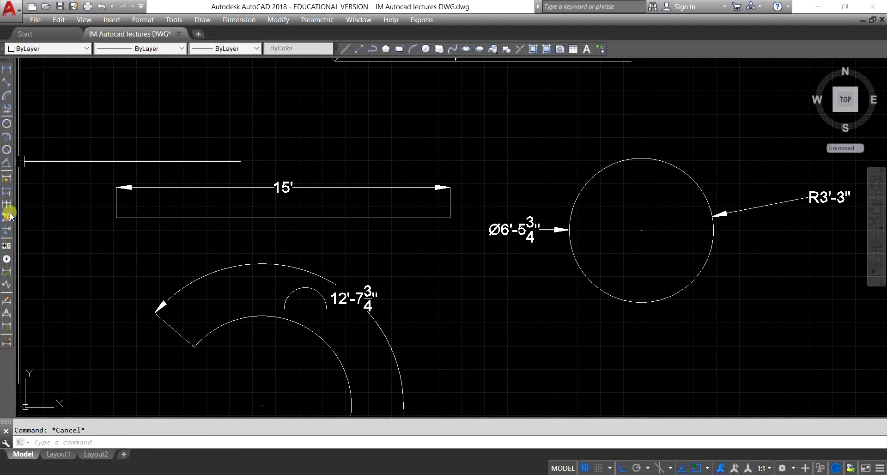
Step: Add a jog line to the 15' linear dimension, located to the right of its text
{"action": "left_click", "coordinate": [6, 285]}
{"action": "left_click", "coordinate": [283, 187]}
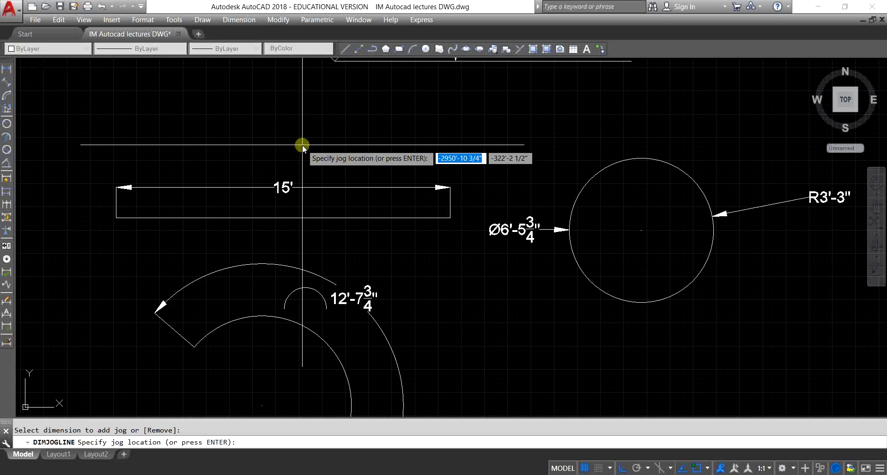
{"action": "left_click", "coordinate": [348, 187]}
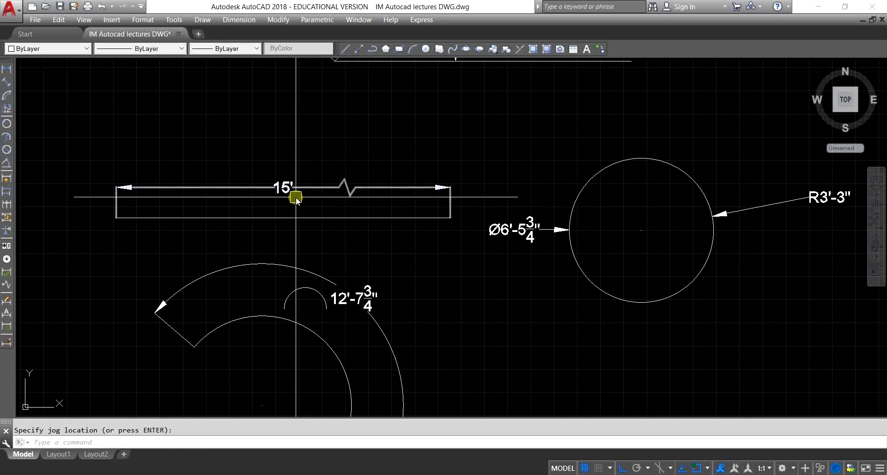
{"action": "scroll", "coordinate": [296, 198], "scroll_direction": "up", "scroll_amount": 2}
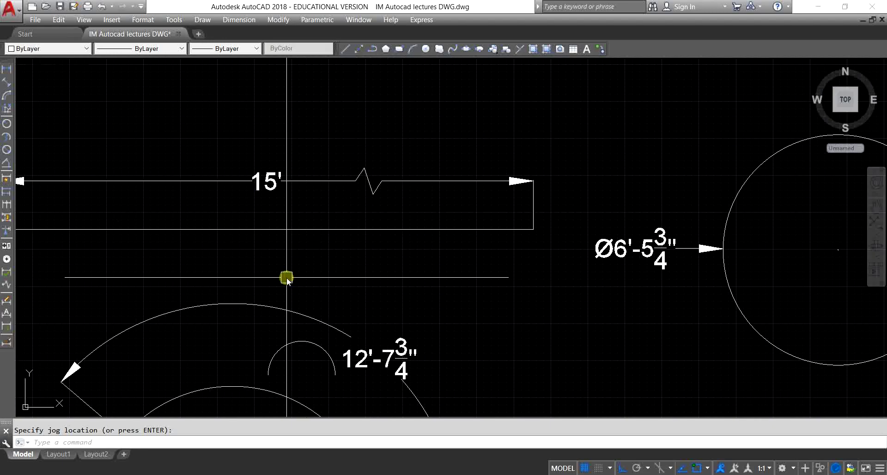
{"action": "scroll", "coordinate": [334, 231], "scroll_direction": "down", "scroll_amount": 3}
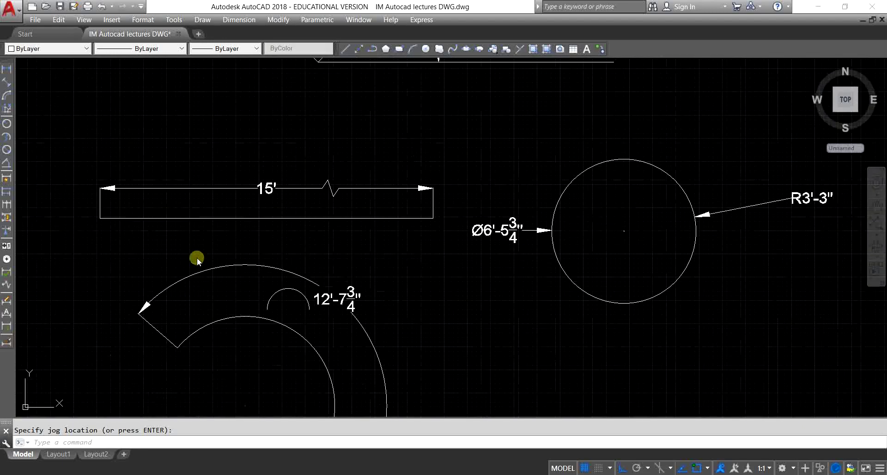
{"action": "scroll", "coordinate": [272, 236], "scroll_direction": "down", "scroll_amount": 4}
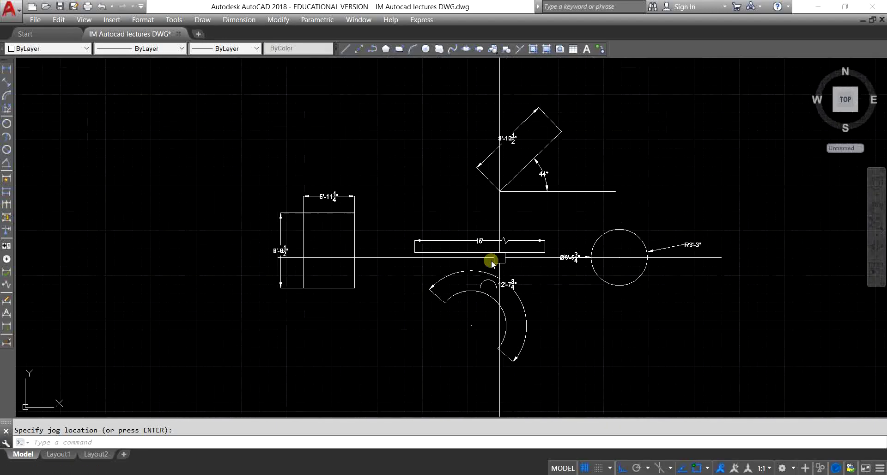
{"action": "middle_click_drag", "start_coordinate": [370, 171], "coordinate": [396, 143]}
{"action": "key", "text": "Escape"}
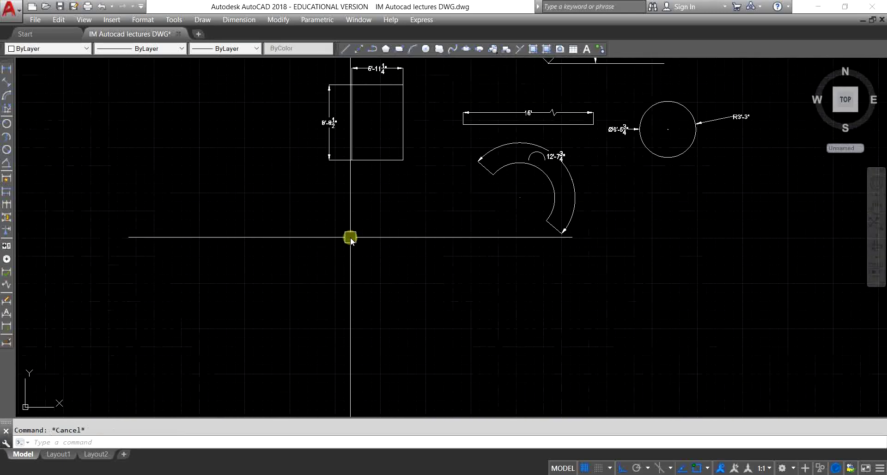
{"action": "type", "text": "l"}
{"action": "key", "text": "Return"}
{"action": "scroll", "coordinate": [327, 279], "scroll_direction": "down", "scroll_amount": 3}
{"action": "scroll", "coordinate": [312, 182], "scroll_direction": "up", "scroll_amount": 3}
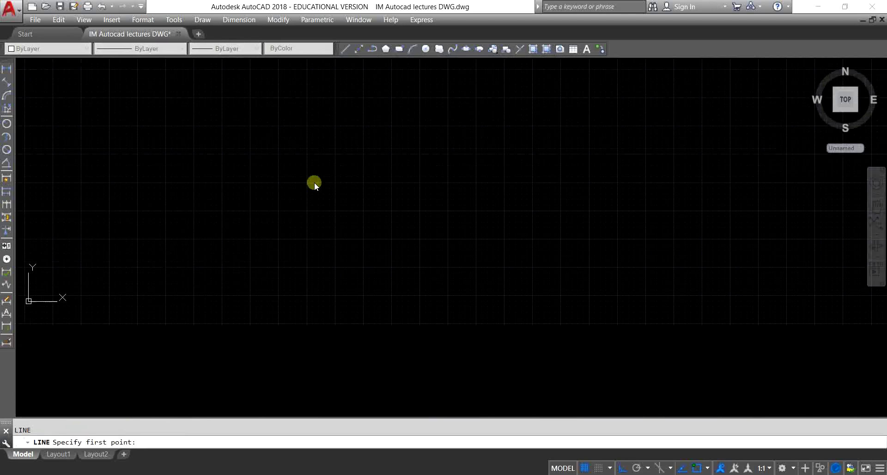
{"action": "left_click", "coordinate": [214, 120]}
{"action": "key", "text": "Escape"}
Step: Draw a rectangle about 87'-6" wide and 37' high in an empty area of the drawing
{"action": "type", "text": "r"}
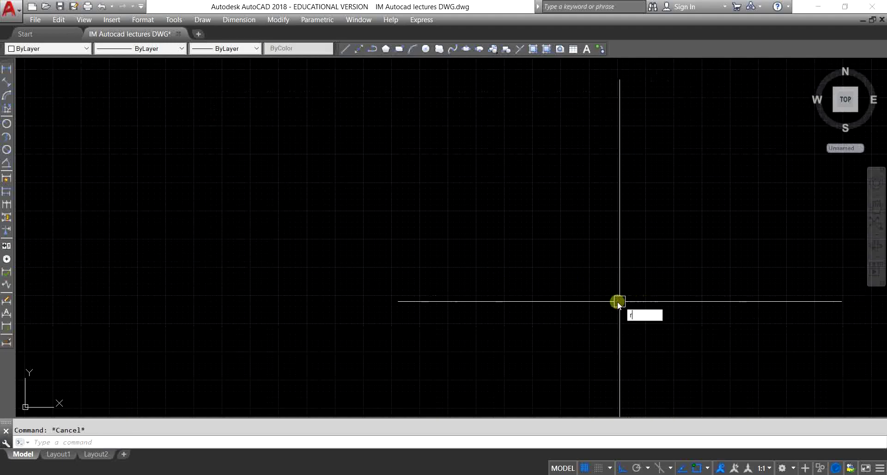
{"action": "type", "text": "ec"}
{"action": "key", "text": "Return"}
{"action": "left_click", "coordinate": [192, 97]}
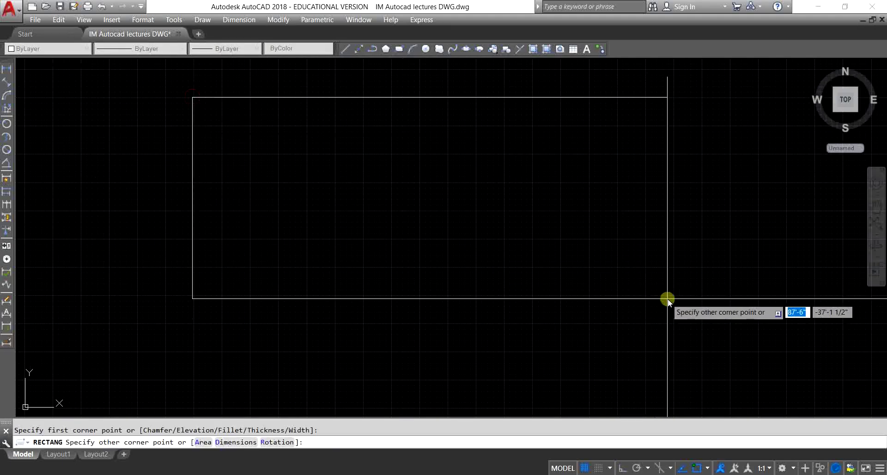
{"action": "left_click", "coordinate": [667, 298]}
{"action": "key", "text": "Escape"}
Step: Draw a vertical line across the large rectangle near its left side, from the top edge to the bottom edge
{"action": "type", "text": "l"}
{"action": "key", "text": "Return"}
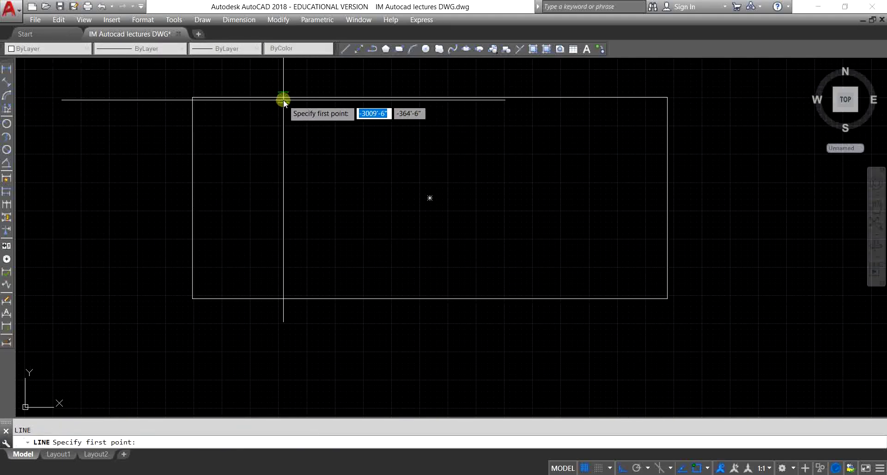
{"action": "left_click", "coordinate": [283, 97]}
{"action": "left_click", "coordinate": [287, 296]}
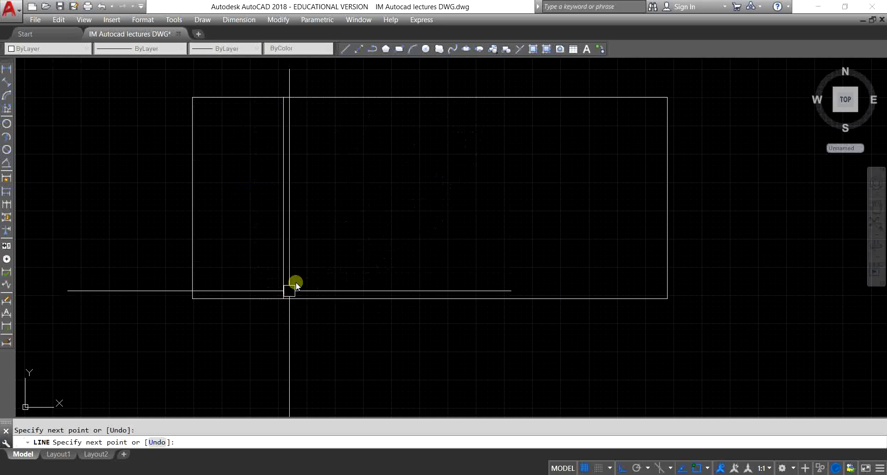
{"action": "key", "text": "Return"}
Step: Draw a horizontal line rightward from about mid-height of the vertical divider, and a vertical line from its end down to the bottom edge
{"action": "key", "text": "Return"}
{"action": "left_click", "coordinate": [284, 207]}
{"action": "left_click", "coordinate": [499, 216]}
{"action": "key", "text": "Return"}
{"action": "key", "text": "Return"}
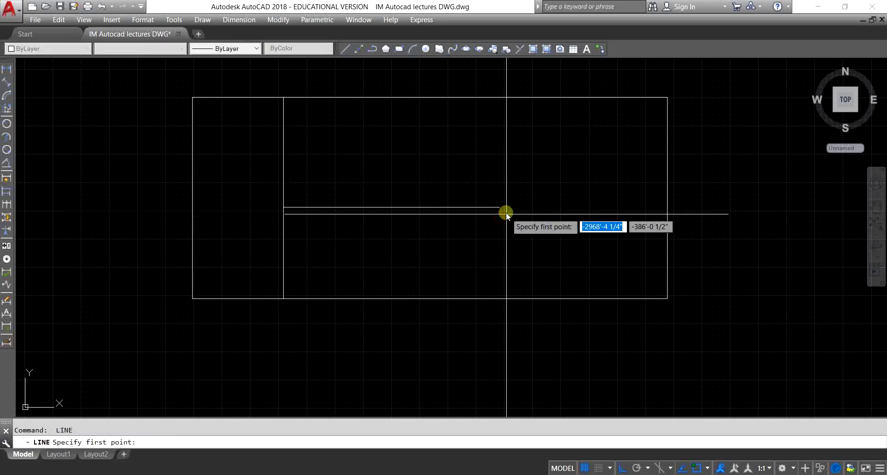
{"action": "left_click", "coordinate": [500, 208]}
{"action": "left_click", "coordinate": [500, 298]}
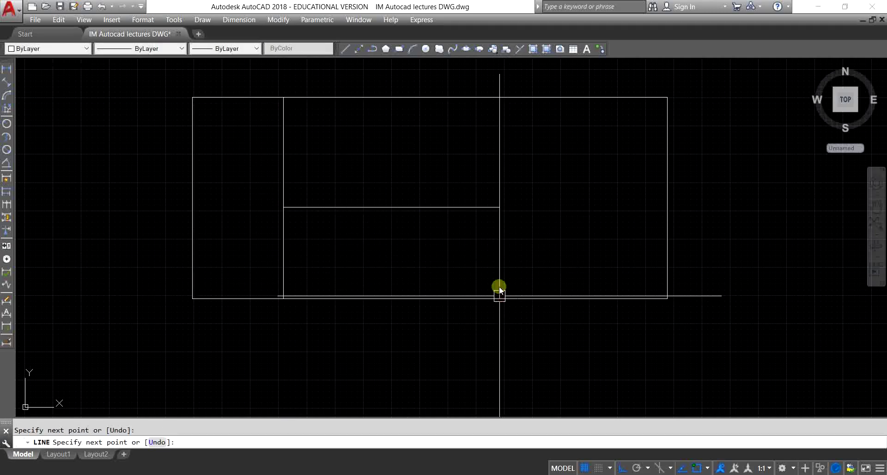
{"action": "key", "text": "Return"}
Step: Draw a horizontal line from the middle of the short vertical line to the rectangle's right edge
{"action": "key", "text": "Return"}
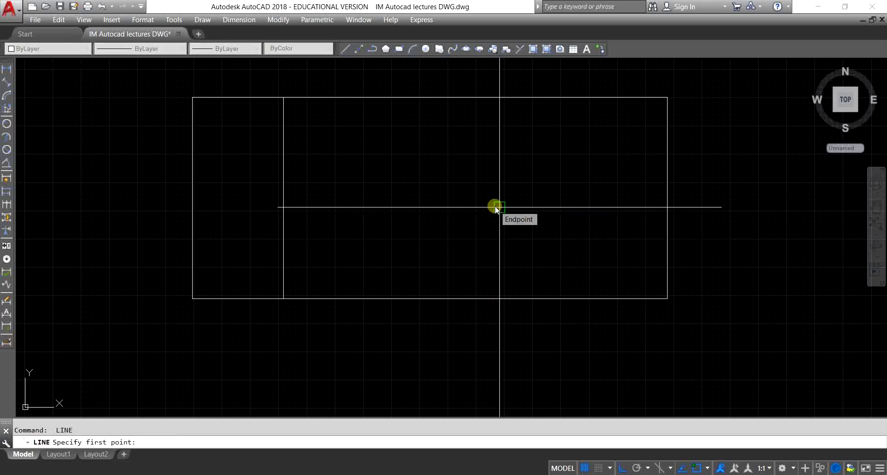
{"action": "left_click", "coordinate": [500, 250]}
{"action": "left_click", "coordinate": [667, 252]}
{"action": "key", "text": "Escape"}
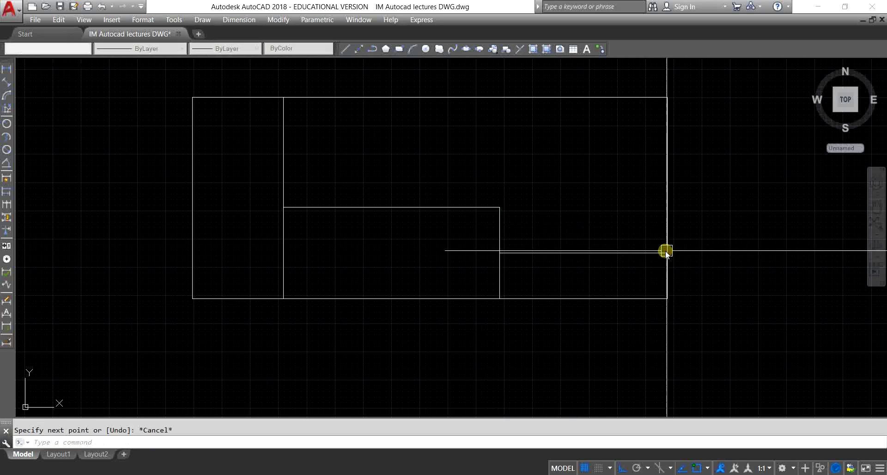
Step: Draw two vertical lines up to the rectangle's top edge, one from each of the two inner horizontal lines
{"action": "key", "text": "Return"}
{"action": "left_click", "coordinate": [453, 207]}
{"action": "left_click", "coordinate": [451, 98]}
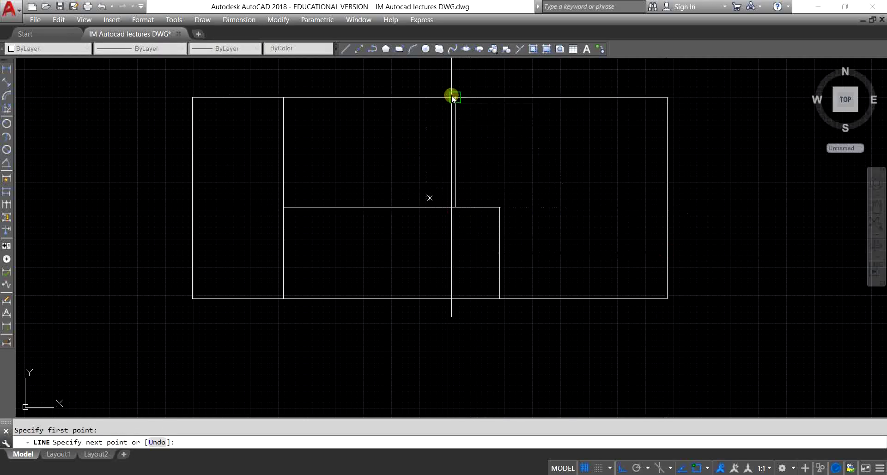
{"action": "key", "text": "Escape"}
{"action": "key", "text": "Return"}
{"action": "left_click", "coordinate": [607, 250]}
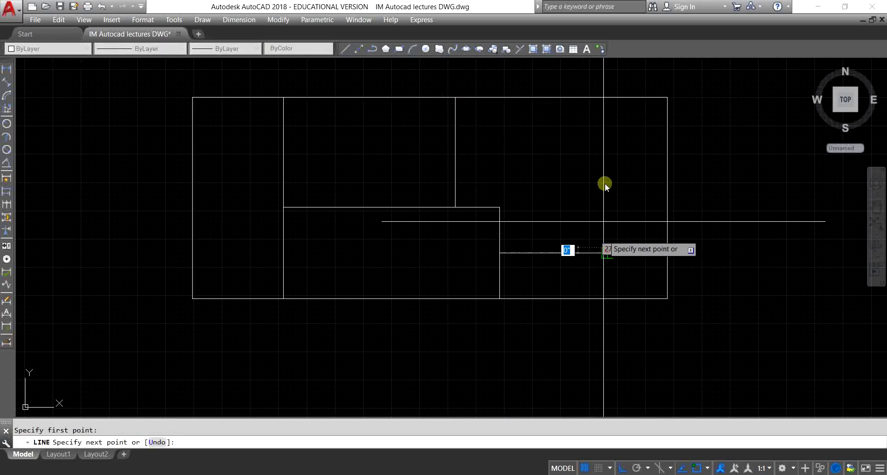
{"action": "left_click", "coordinate": [605, 97]}
{"action": "key", "text": "Escape"}
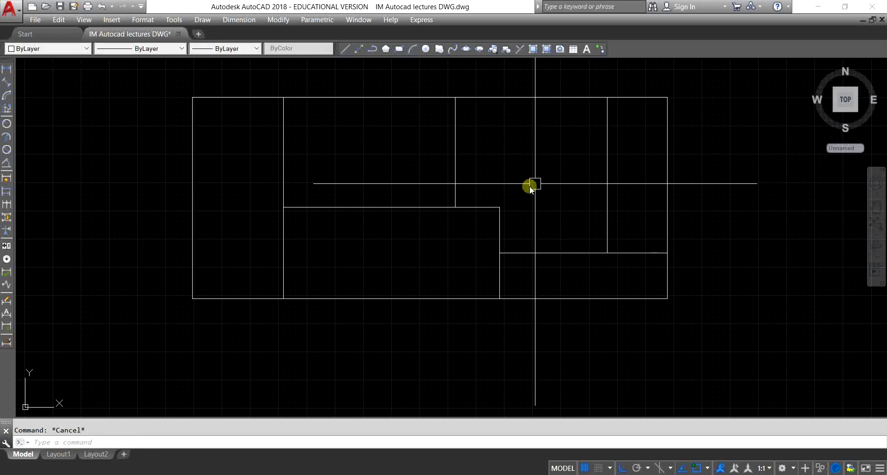
{"action": "middle_click_drag", "start_coordinate": [419, 231], "coordinate": [417, 188]}
{"action": "middle_click_drag", "start_coordinate": [562, 292], "coordinate": [546, 331]}
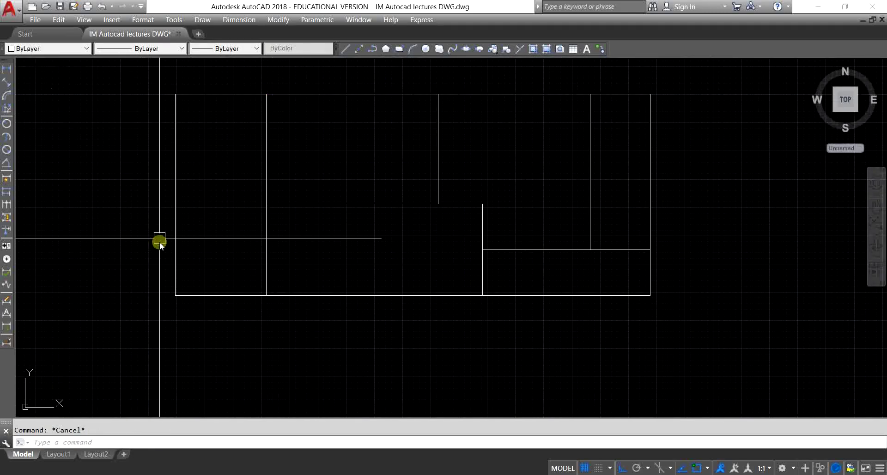
{"action": "middle_click_drag", "start_coordinate": [165, 208], "coordinate": [157, 141]}
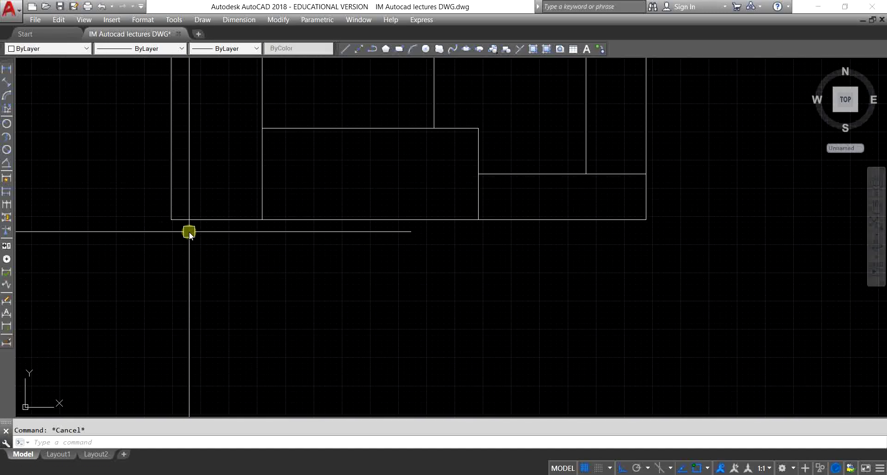
{"action": "left_click", "coordinate": [6, 204]}
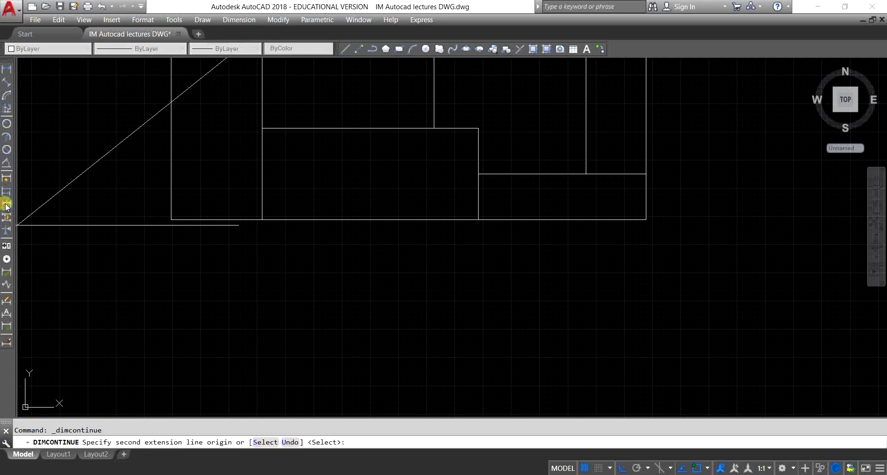
{"action": "key", "text": "Return"}
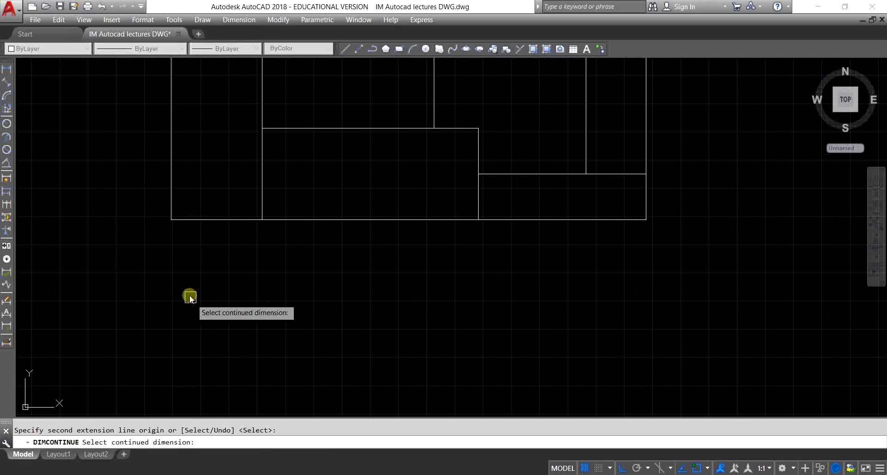
{"action": "left_click", "coordinate": [200, 219]}
{"action": "key", "text": "Return"}
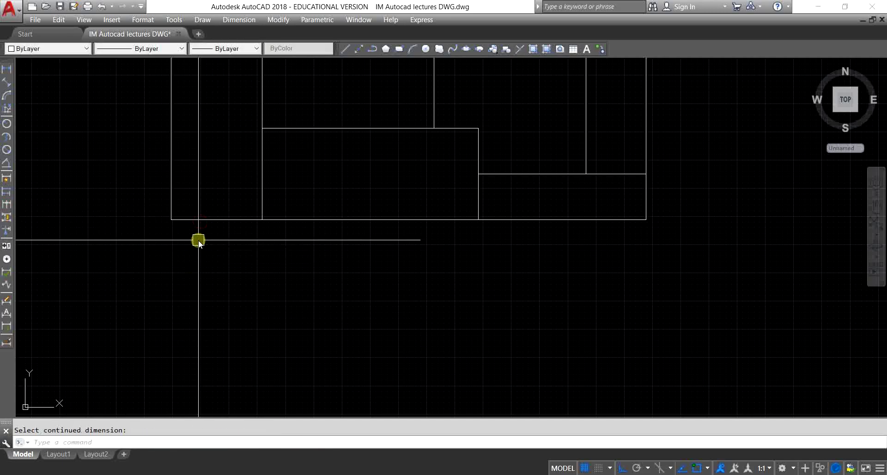
{"action": "left_click", "coordinate": [5, 212]}
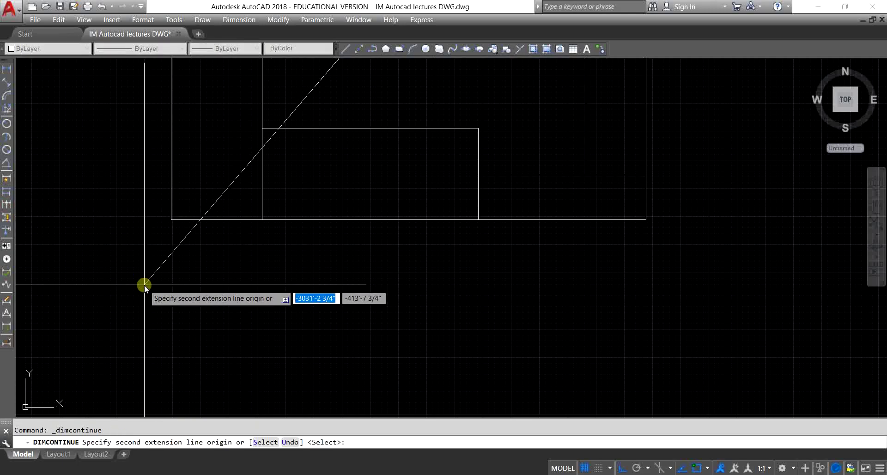
{"action": "scroll", "coordinate": [144, 285], "scroll_direction": "down", "scroll_amount": 5}
{"action": "scroll", "coordinate": [192, 297], "scroll_direction": "up", "scroll_amount": 8}
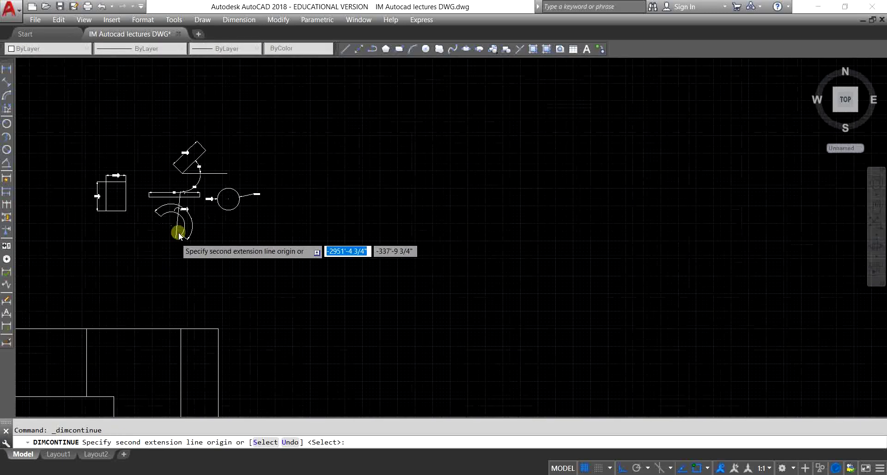
{"action": "middle_click_drag", "start_coordinate": [205, 196], "coordinate": [208, 286]}
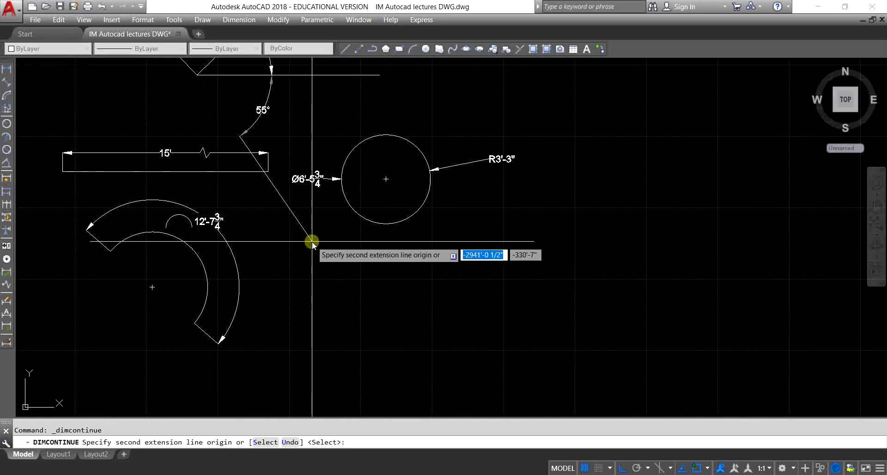
{"action": "key", "text": "Return"}
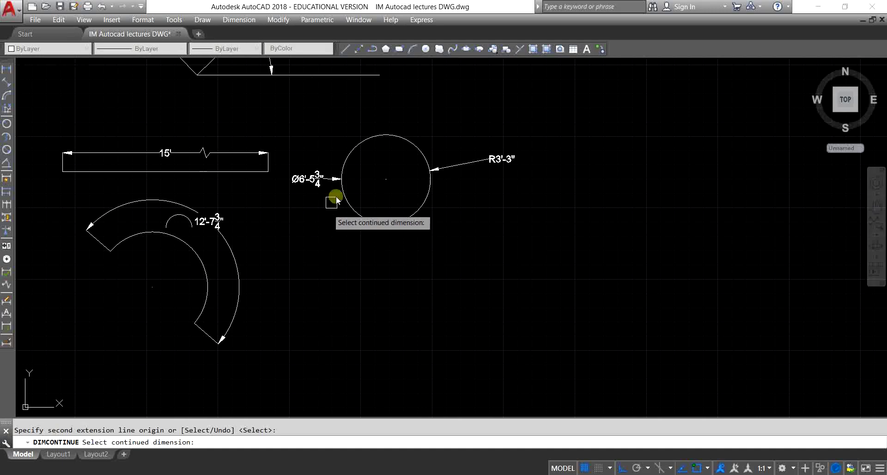
{"action": "scroll", "coordinate": [368, 195], "scroll_direction": "down", "scroll_amount": 6}
{"action": "scroll", "coordinate": [259, 311], "scroll_direction": "up", "scroll_amount": 4}
{"action": "key", "text": "Escape"}
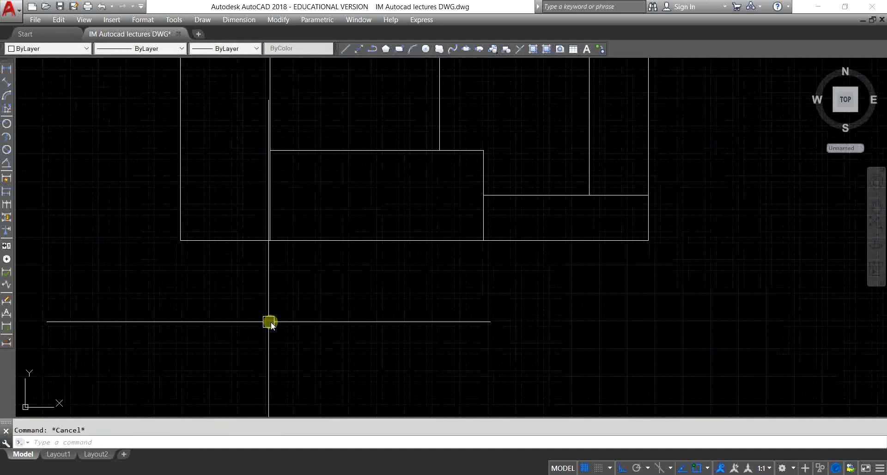
{"action": "scroll", "coordinate": [251, 277], "scroll_direction": "down", "scroll_amount": 2}
{"action": "scroll", "coordinate": [265, 271], "scroll_direction": "up", "scroll_amount": 2}
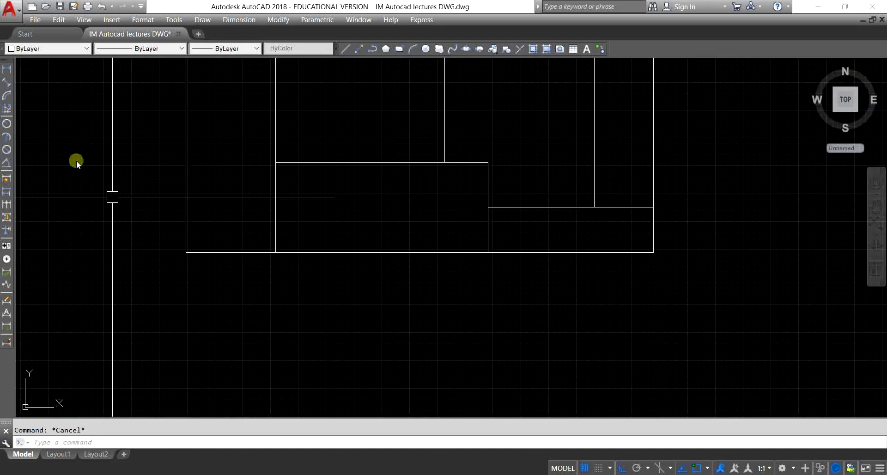
Step: Add a linear dimension below the partitioned rectangle, from its lower-left corner to the foot of the full-height divider
{"action": "left_click", "coordinate": [6, 69]}
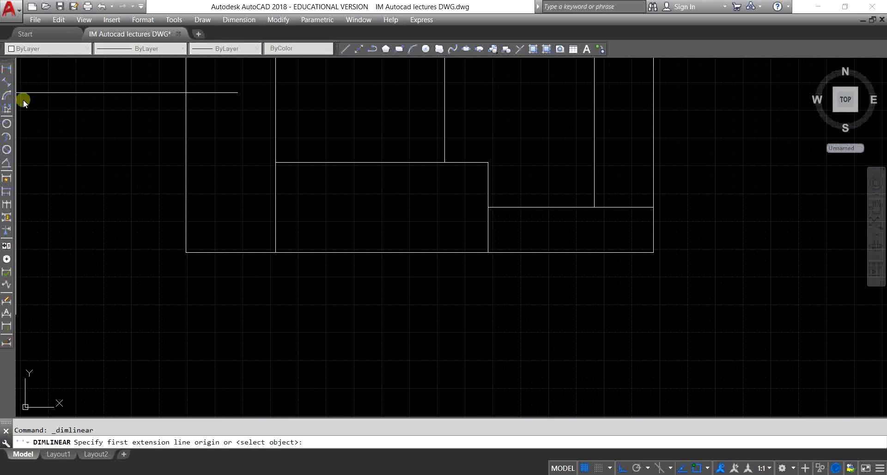
{"action": "left_click", "coordinate": [186, 252]}
{"action": "left_click", "coordinate": [273, 251]}
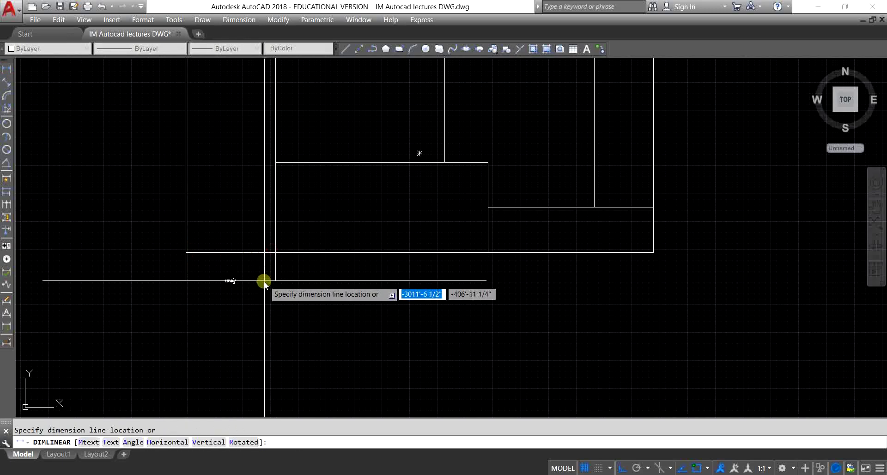
{"action": "left_click", "coordinate": [256, 278]}
{"action": "scroll", "coordinate": [240, 283], "scroll_direction": "up", "scroll_amount": 5}
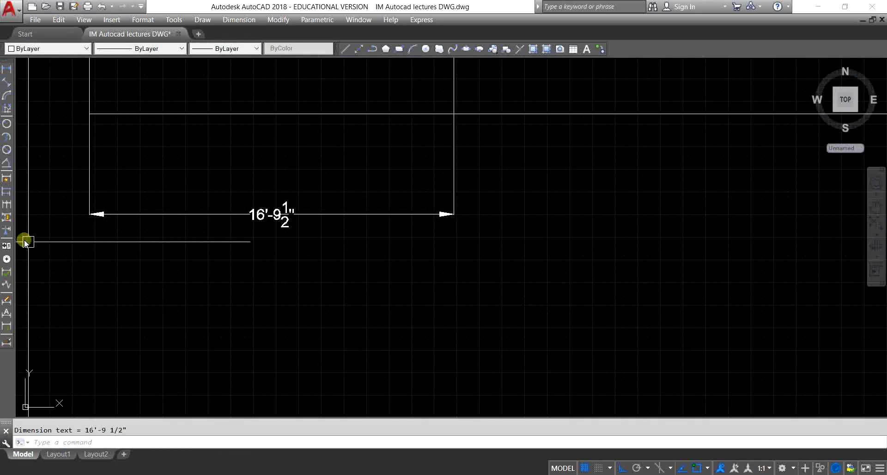
Step: Continue the dimension chain along the rectangle's bottom edge to the foot of the short divider and the lower-right corner
{"action": "left_click", "coordinate": [7, 206]}
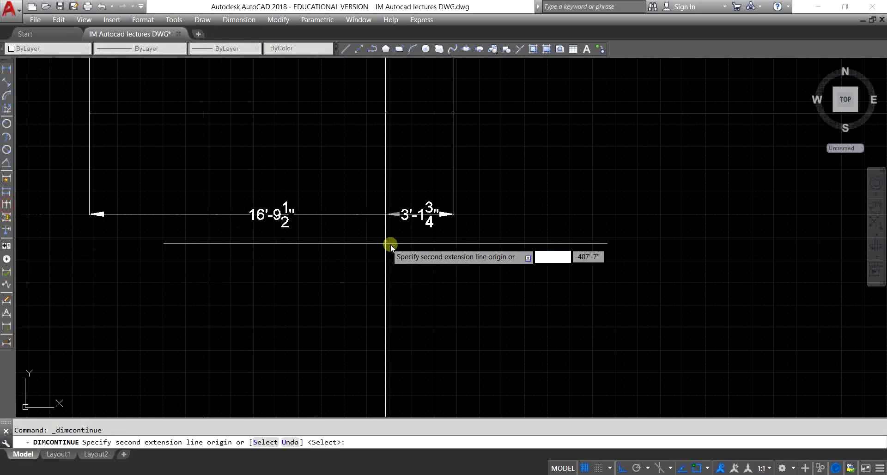
{"action": "scroll", "coordinate": [187, 270], "scroll_direction": "down", "scroll_amount": 5}
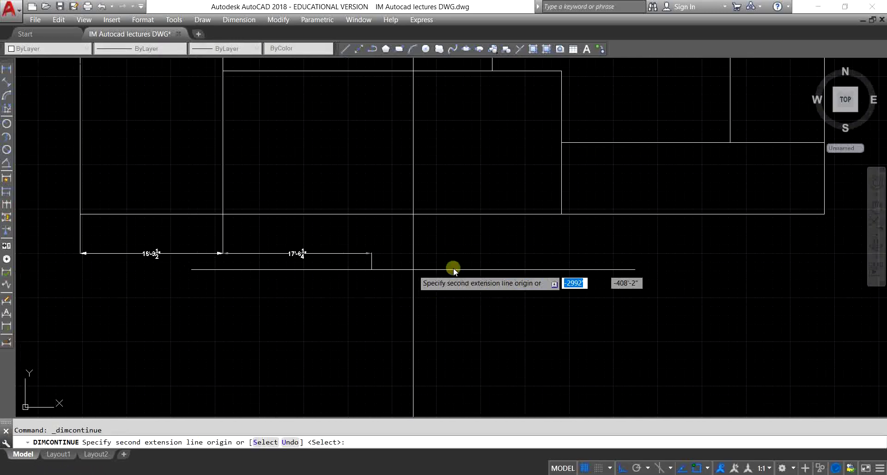
{"action": "scroll", "coordinate": [503, 258], "scroll_direction": "down", "scroll_amount": 2}
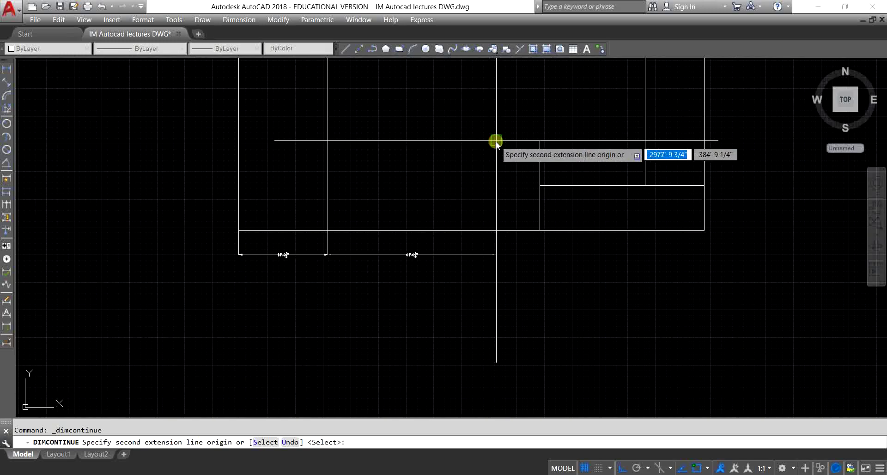
{"action": "left_click", "coordinate": [539, 230]}
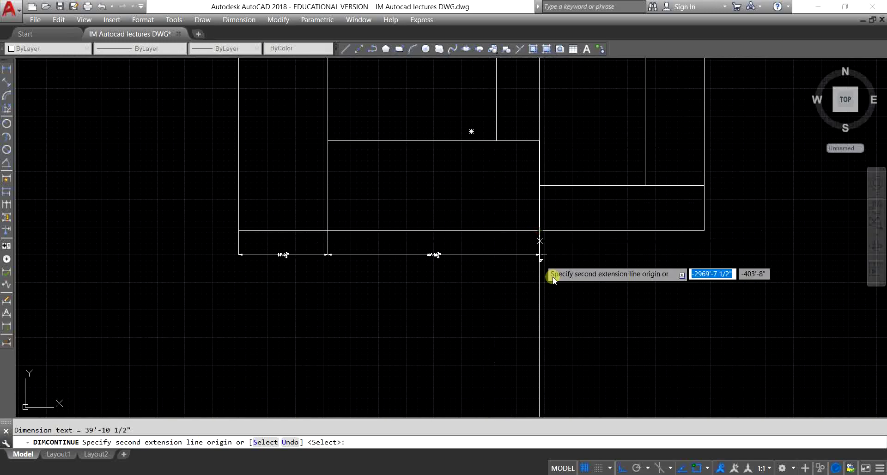
{"action": "left_click", "coordinate": [704, 230]}
{"action": "key", "text": "Escape"}
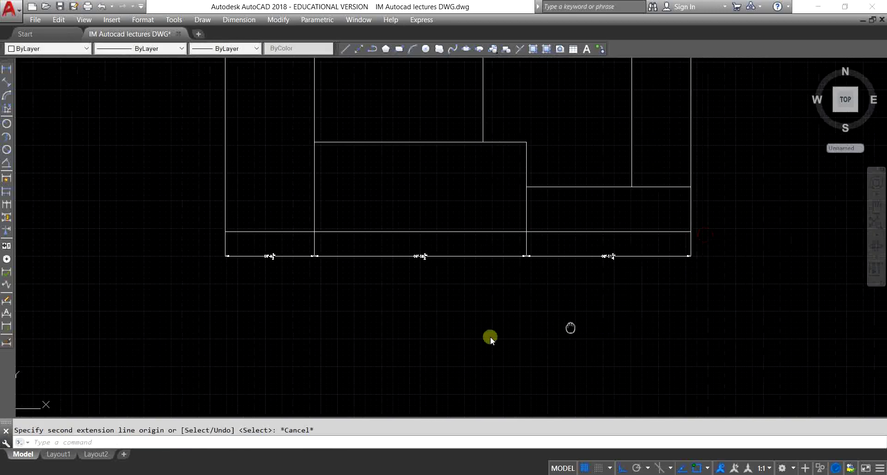
{"action": "middle_click_drag", "start_coordinate": [488, 336], "coordinate": [368, 353]}
{"action": "left_click", "coordinate": [8, 69]}
{"action": "middle_click_drag", "start_coordinate": [119, 212], "coordinate": [309, 282]}
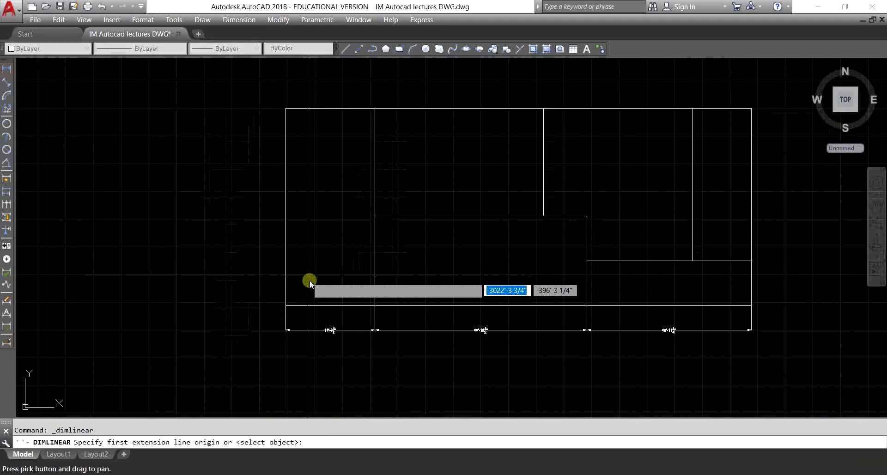
{"action": "left_click", "coordinate": [285, 305]}
{"action": "key", "text": "Escape"}
{"action": "middle_click_drag", "start_coordinate": [290, 142], "coordinate": [250, 231]}
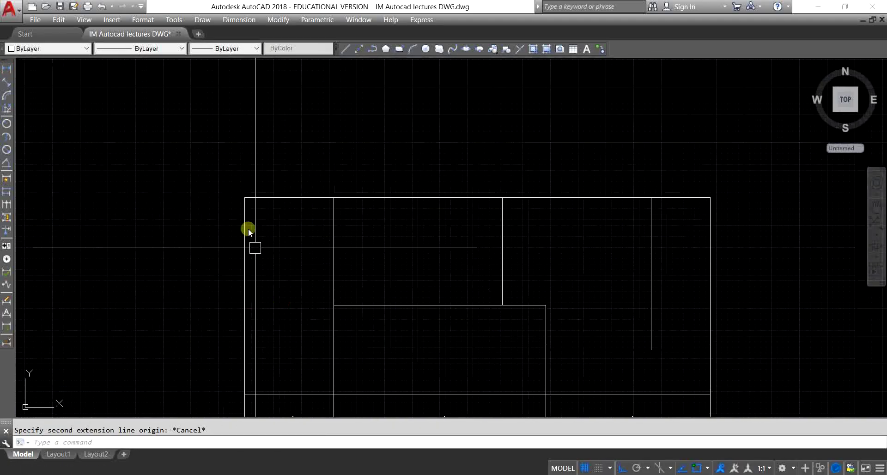
Step: Add a linear dimension above the rectangle, from its upper-left corner to the top of the full-height divider
{"action": "key", "text": "Return"}
{"action": "left_click", "coordinate": [242, 200]}
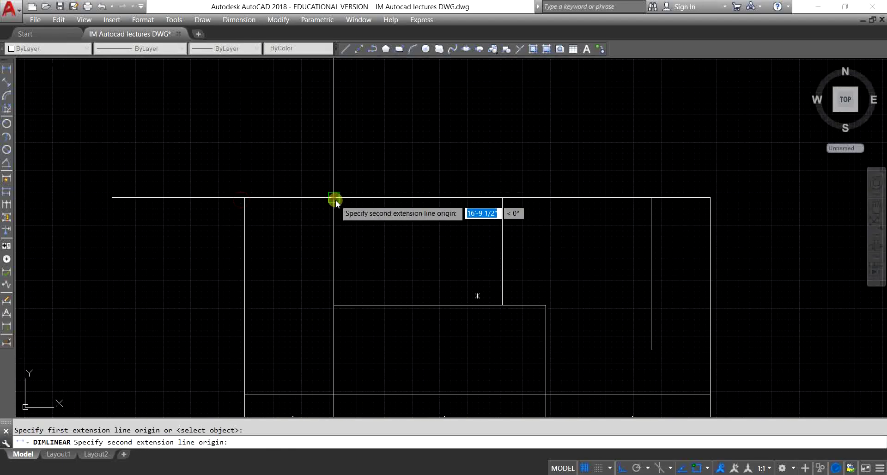
{"action": "left_click", "coordinate": [333, 197]}
{"action": "left_click", "coordinate": [332, 174]}
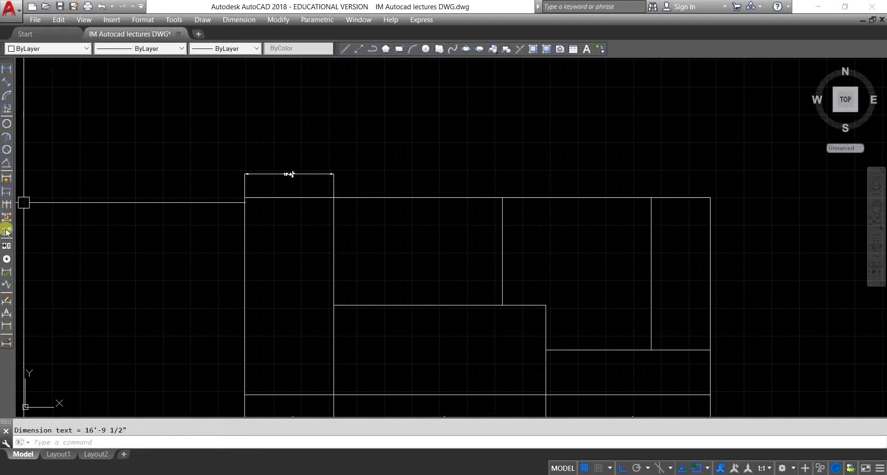
Step: Continue the dimension chain along the rectangle's top edge through the two remaining dividers to the upper-right corner
{"action": "left_click", "coordinate": [9, 206]}
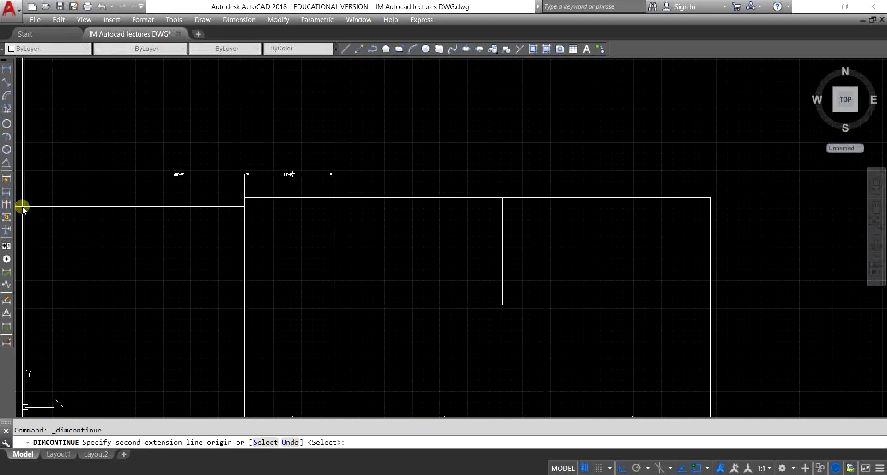
{"action": "left_click", "coordinate": [501, 198]}
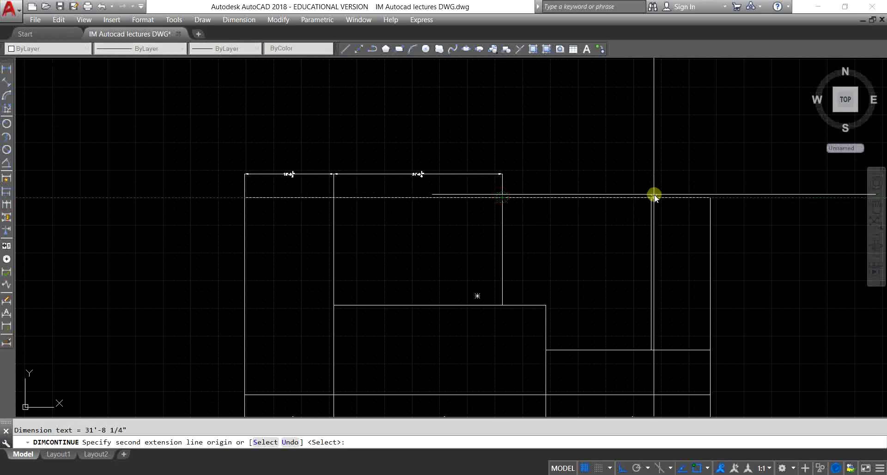
{"action": "left_click", "coordinate": [709, 198]}
{"action": "key", "text": "Escape"}
{"action": "scroll", "coordinate": [680, 193], "scroll_direction": "up", "scroll_amount": 4}
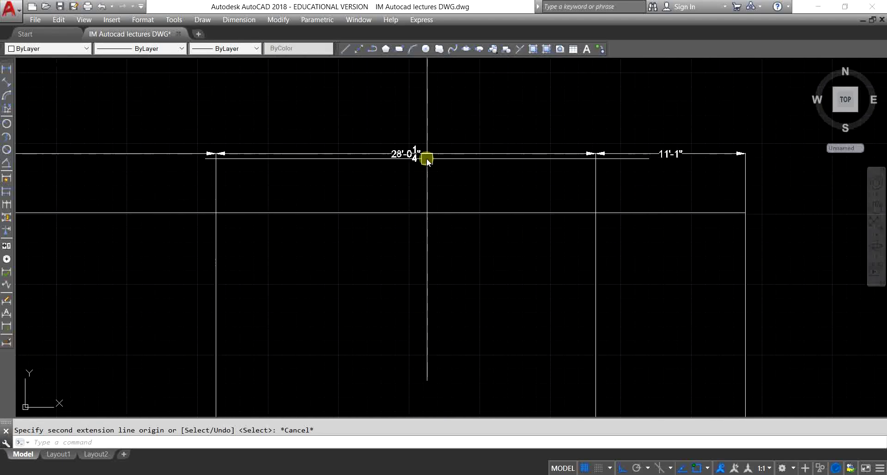
{"action": "scroll", "coordinate": [421, 153], "scroll_direction": "down", "scroll_amount": 4}
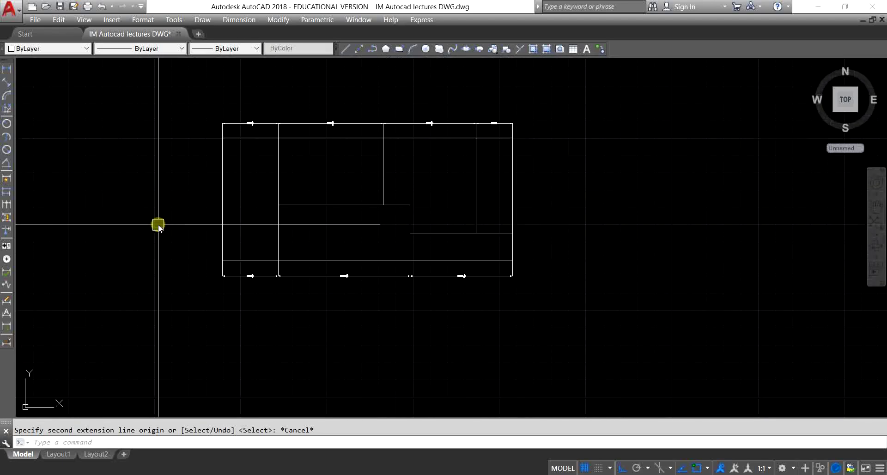
Step: Draw a circle in the empty area to the left of the partitioned rectangle
{"action": "middle_click_drag", "start_coordinate": [158, 224], "coordinate": [376, 231]}
{"action": "scroll", "coordinate": [351, 240], "scroll_direction": "down", "scroll_amount": 5}
{"action": "middle_click_drag", "start_coordinate": [328, 247], "coordinate": [407, 235]}
{"action": "scroll", "coordinate": [412, 236], "scroll_direction": "up", "scroll_amount": 4}
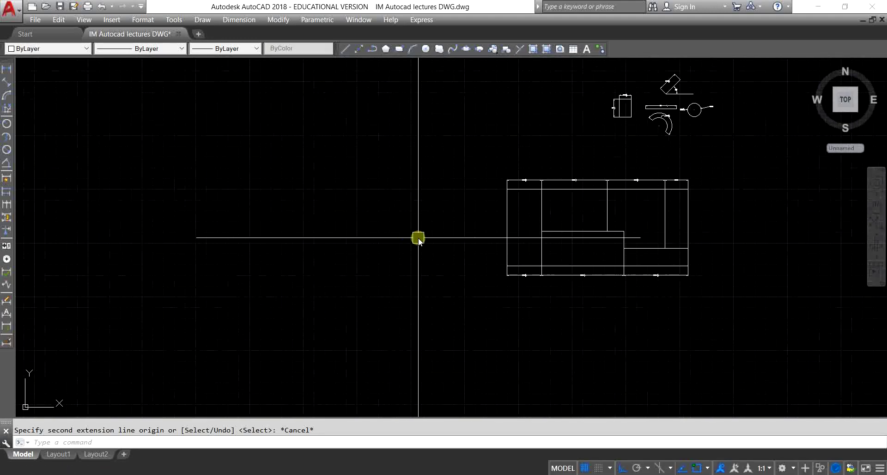
{"action": "type", "text": "c"}
{"action": "key", "text": "Return"}
{"action": "left_click", "coordinate": [267, 174]}
{"action": "left_click", "coordinate": [267, 222]}
{"action": "key", "text": "Escape"}
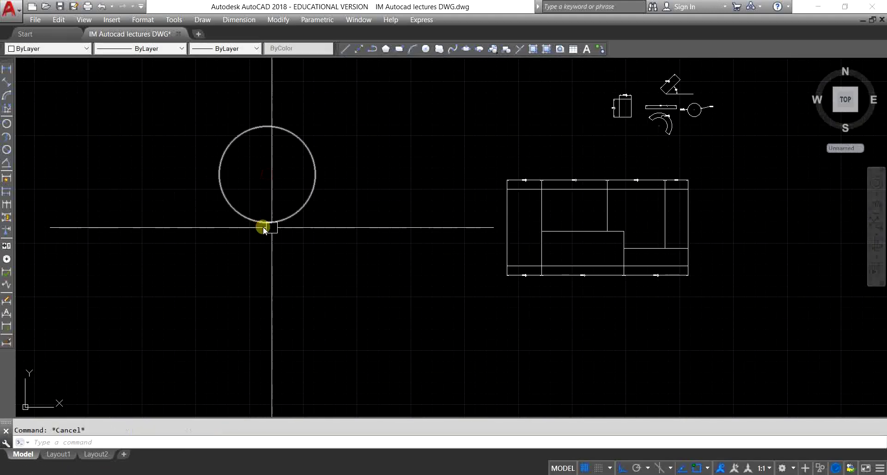
Step: Draw a three-point arc opening toward the lower left, between the new circle and the partitioned rectangle
{"action": "key", "text": "Return"}
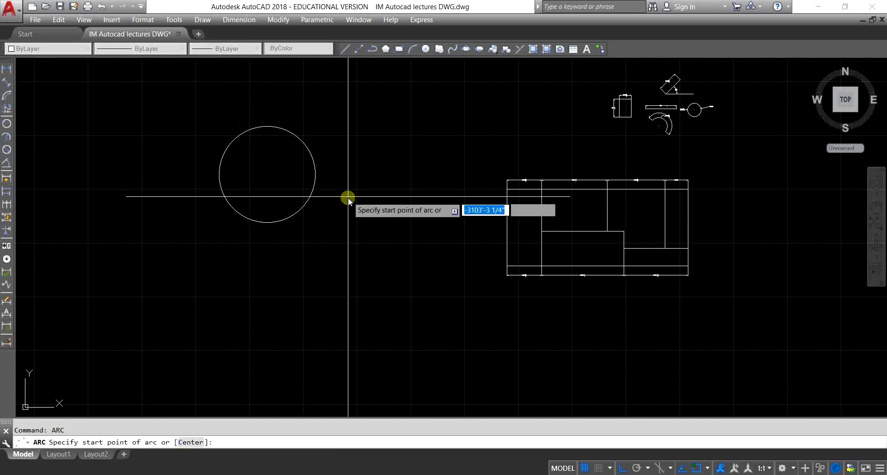
{"action": "left_click", "coordinate": [371, 113]}
{"action": "left_click", "coordinate": [445, 138]}
{"action": "left_click", "coordinate": [413, 195]}
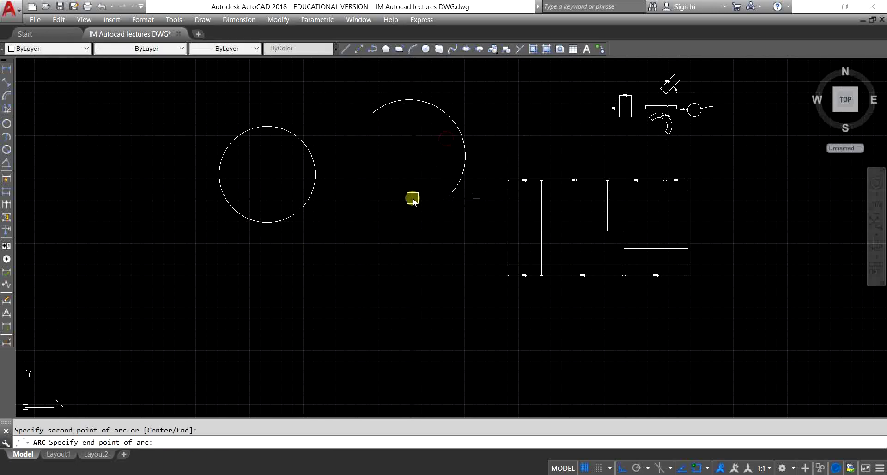
{"action": "key", "text": "Escape"}
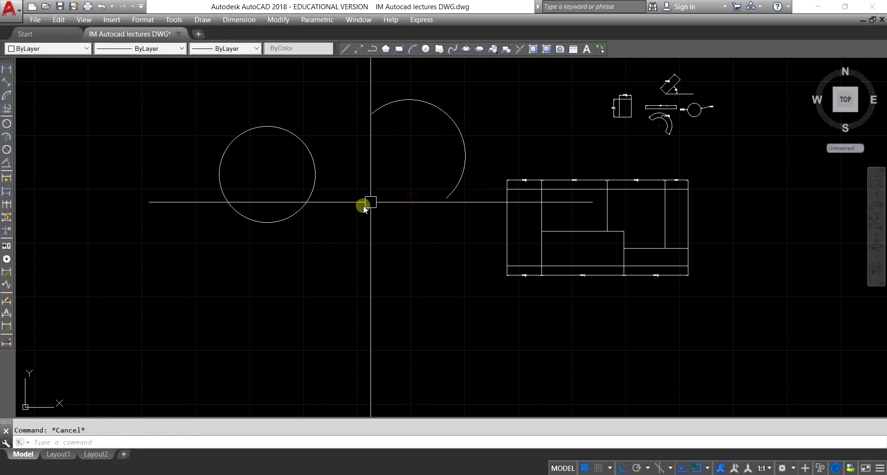
{"action": "left_click", "coordinate": [314, 175]}
{"action": "key", "text": "Escape"}
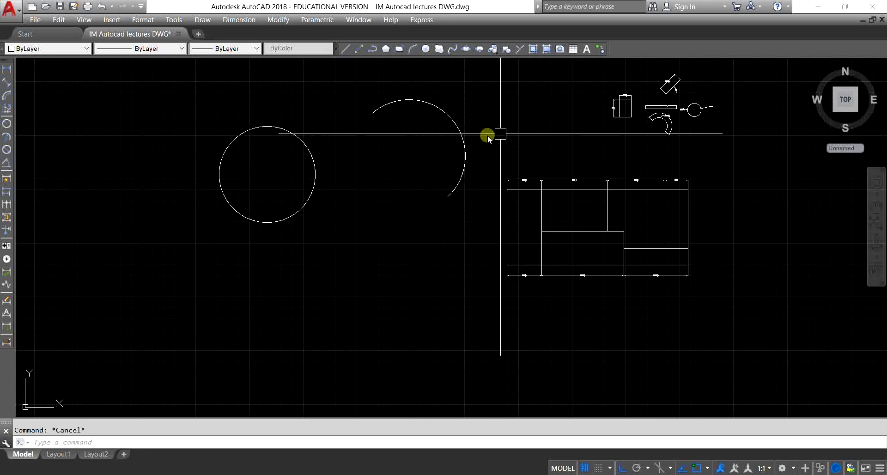
{"action": "left_click", "coordinate": [460, 135]}
{"action": "key", "text": "Escape"}
Step: Add a center mark to the newly drawn large circle
{"action": "middle_click_drag", "start_coordinate": [333, 197], "coordinate": [343, 184]}
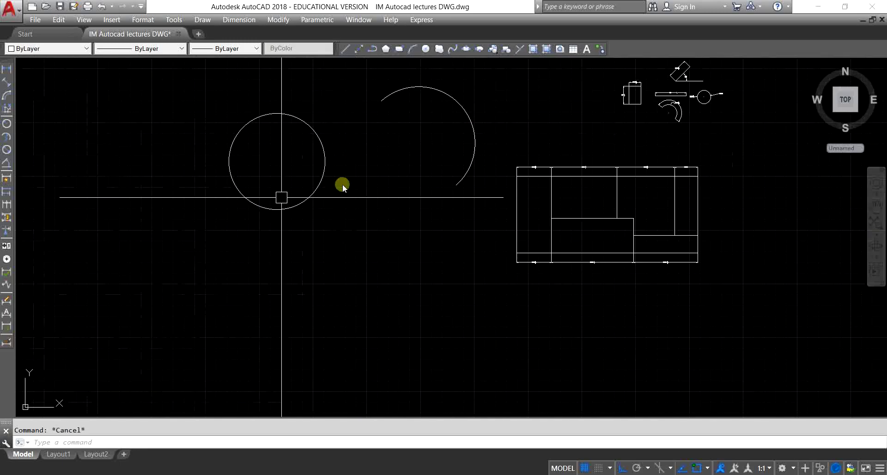
{"action": "left_click", "coordinate": [7, 260]}
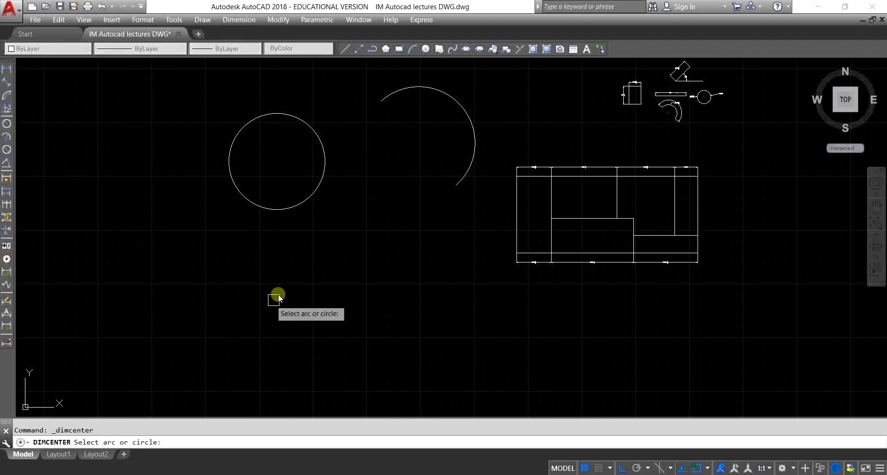
{"action": "left_click", "coordinate": [304, 205]}
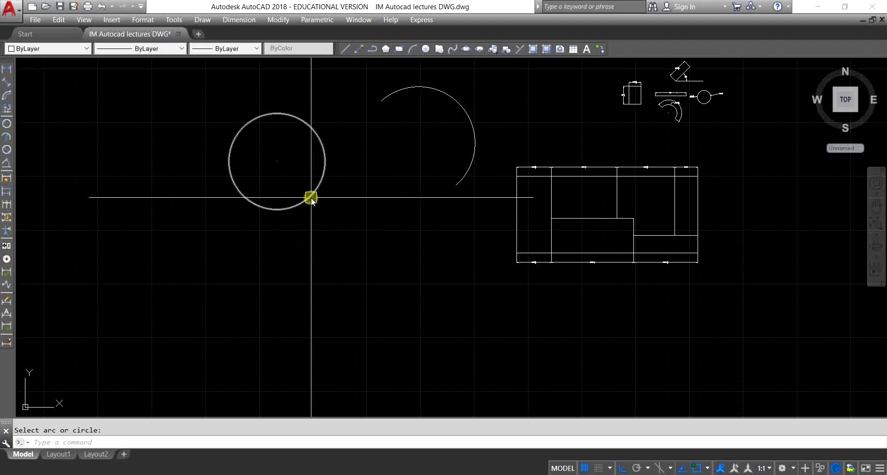
Step: Add a center mark to the large arc between the large circle and the partitioned rectangle
{"action": "scroll", "coordinate": [287, 152], "scroll_direction": "up", "scroll_amount": 3}
{"action": "middle_click_drag", "start_coordinate": [287, 153], "coordinate": [256, 184]}
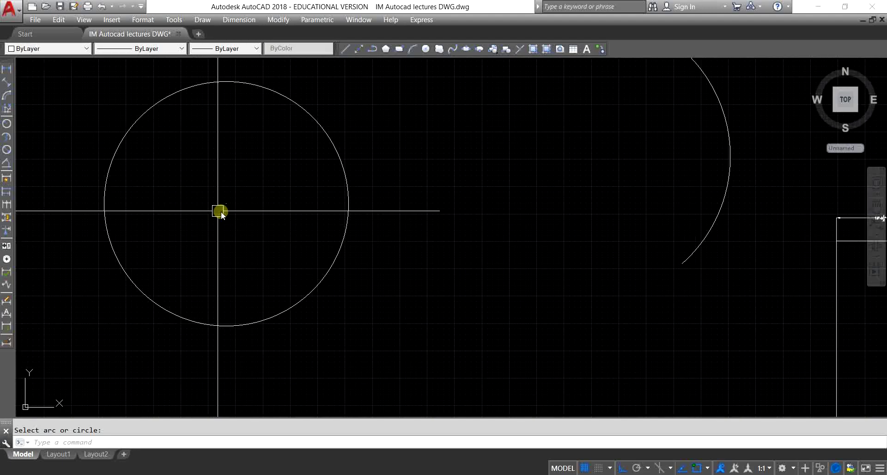
{"action": "scroll", "coordinate": [221, 214], "scroll_direction": "down", "scroll_amount": 4}
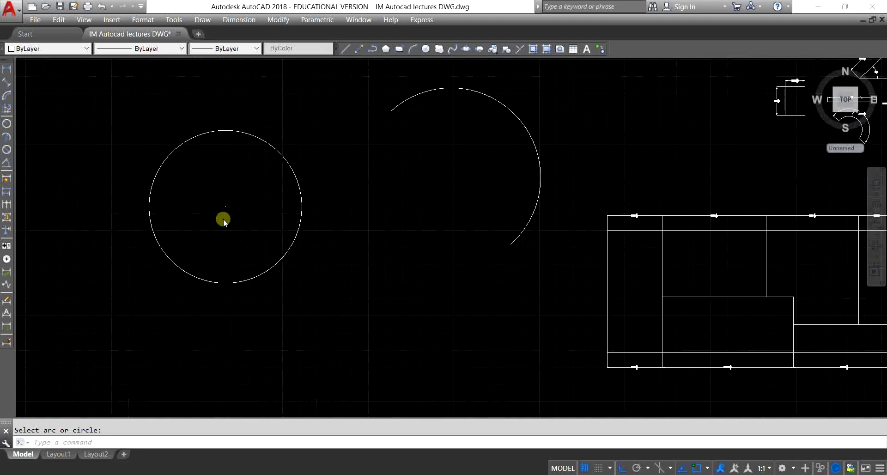
{"action": "left_click", "coordinate": [6, 260]}
{"action": "left_click", "coordinate": [421, 184]}
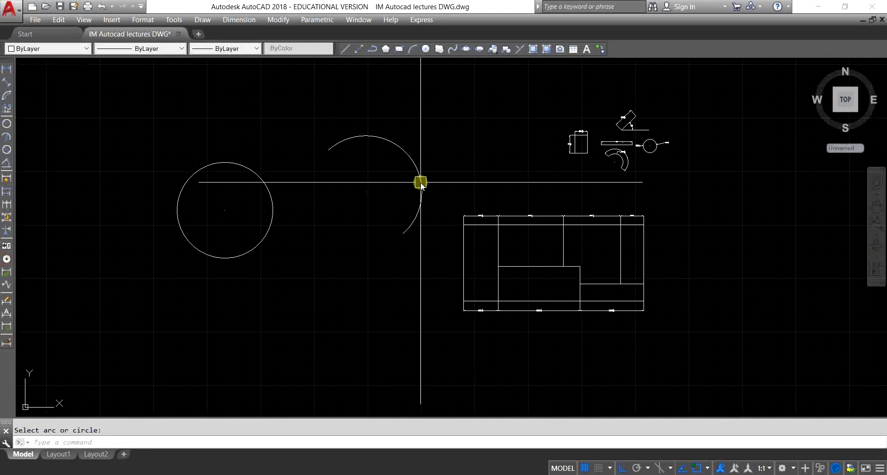
{"action": "scroll", "coordinate": [372, 203], "scroll_direction": "up", "scroll_amount": 2}
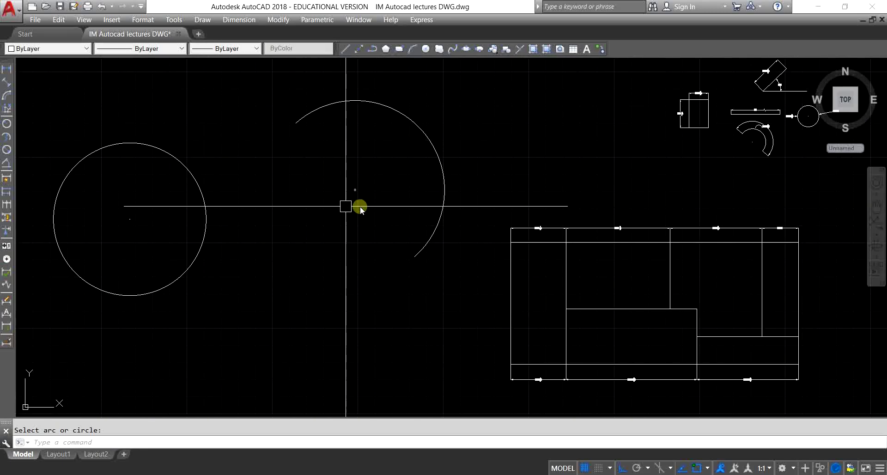
{"action": "middle_click_drag", "start_coordinate": [321, 220], "coordinate": [366, 205]}
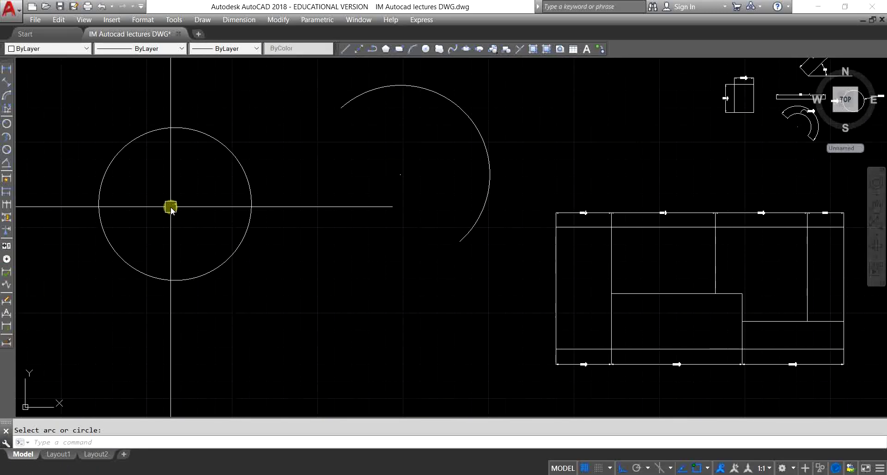
{"action": "key", "text": "Escape"}
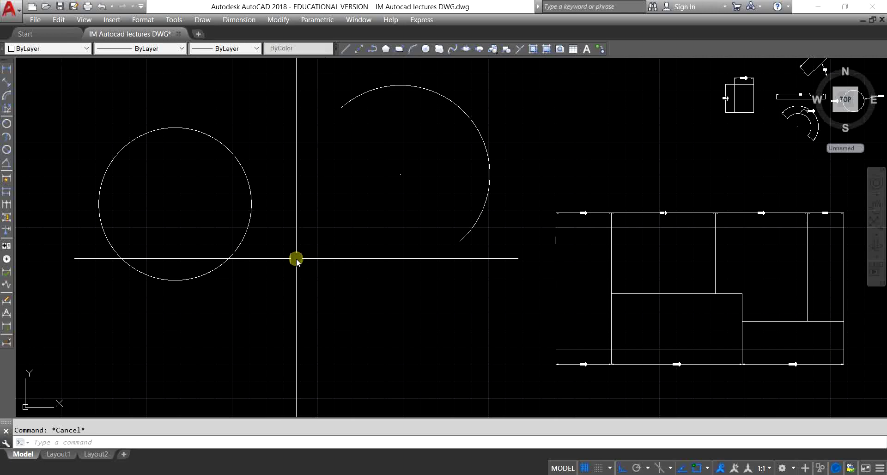
Step: Draw a horizontal line about 86' long in the empty area above and to the right of the small dimensioned shapes
{"action": "scroll", "coordinate": [143, 258], "scroll_direction": "up", "scroll_amount": 2}
{"action": "scroll", "coordinate": [139, 257], "scroll_direction": "down", "scroll_amount": 2}
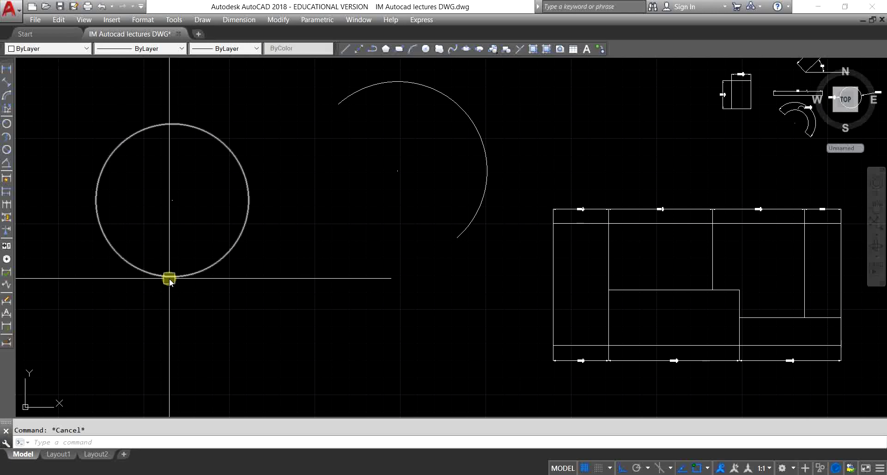
{"action": "scroll", "coordinate": [282, 295], "scroll_direction": "down", "scroll_amount": 4}
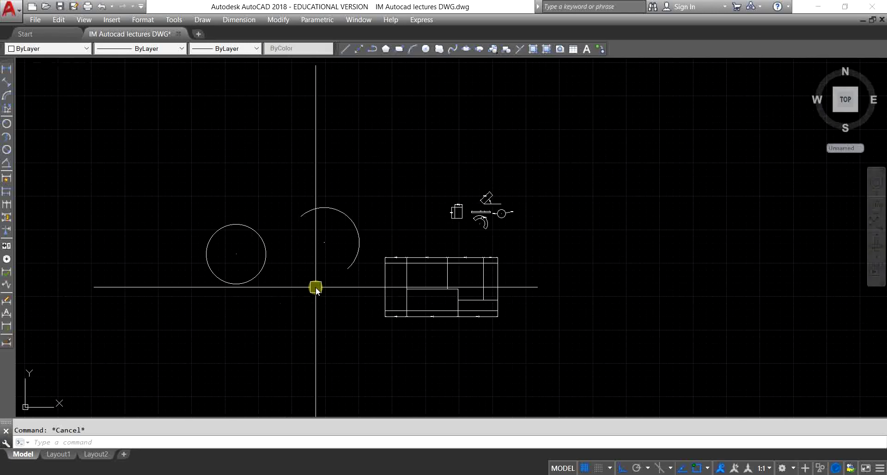
{"action": "middle_click_drag", "start_coordinate": [323, 302], "coordinate": [327, 282]}
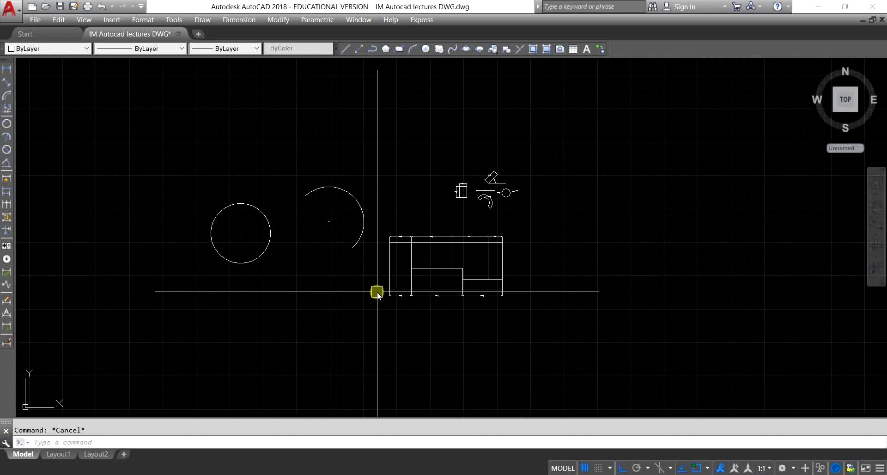
{"action": "type", "text": "l"}
{"action": "key", "text": "Return"}
{"action": "scroll", "coordinate": [267, 349], "scroll_direction": "down", "scroll_amount": 4}
{"action": "scroll", "coordinate": [356, 297], "scroll_direction": "up", "scroll_amount": 7}
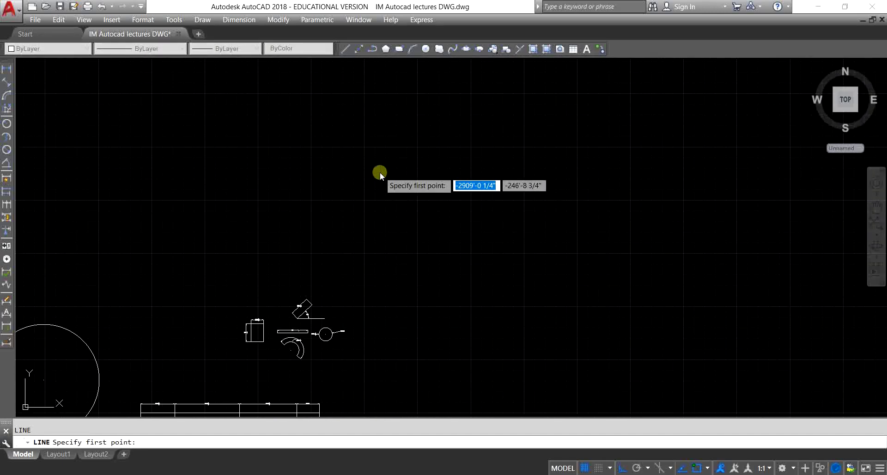
{"action": "left_click", "coordinate": [379, 172]}
{"action": "left_click", "coordinate": [555, 178]}
{"action": "key", "text": "Escape"}
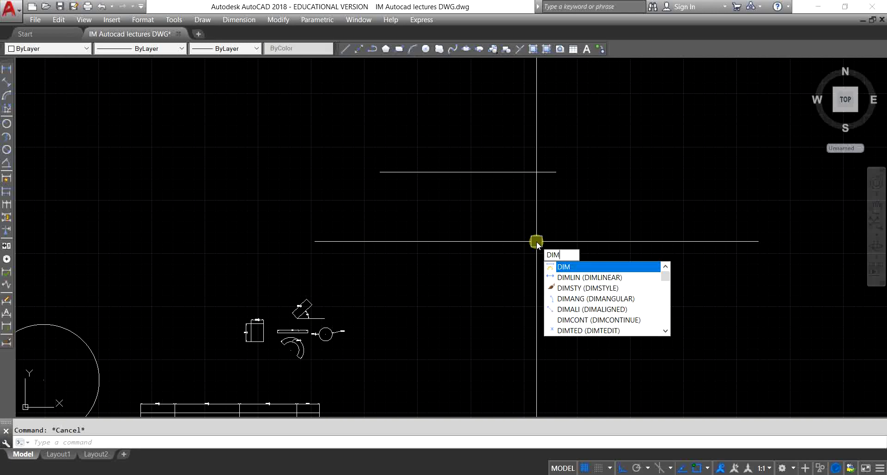
Step: Dimension the new horizontal line's length with the DIM command, placing the dimension just below the line
{"action": "key", "text": "Return"}
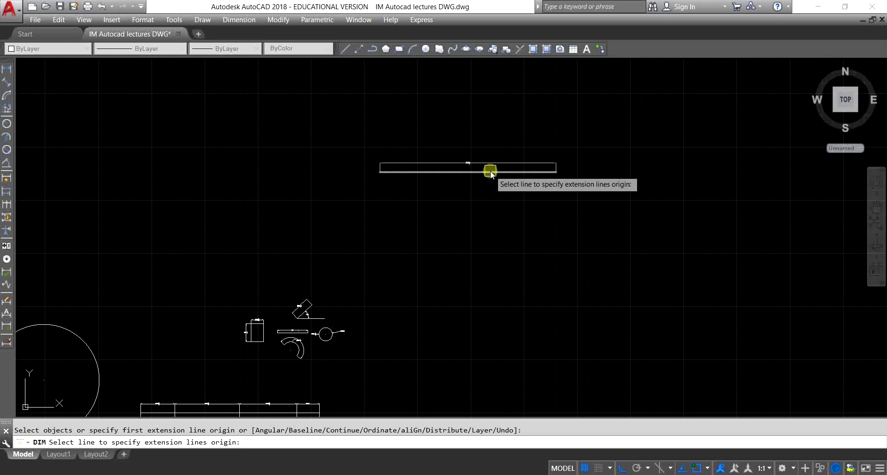
{"action": "scroll", "coordinate": [490, 172], "scroll_direction": "up", "scroll_amount": 3}
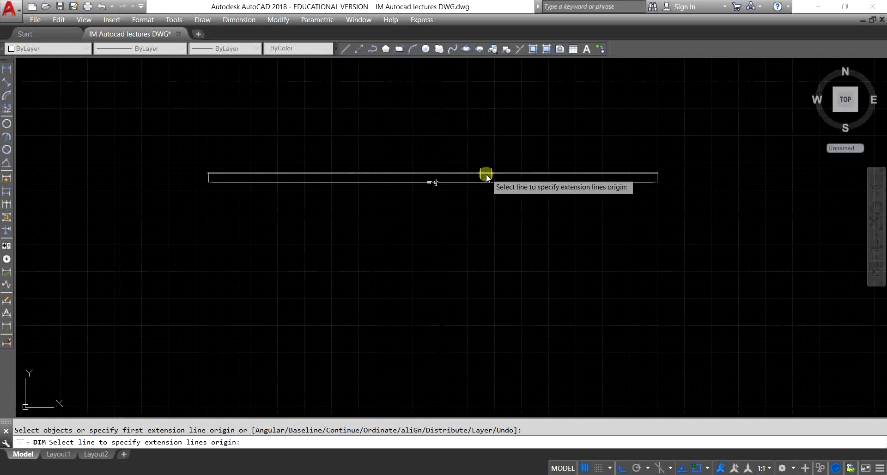
{"action": "left_click", "coordinate": [487, 174]}
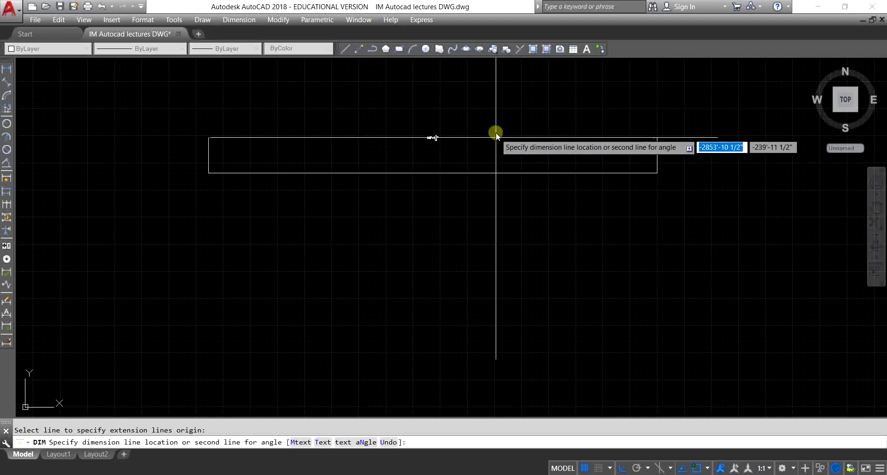
{"action": "left_click", "coordinate": [489, 205]}
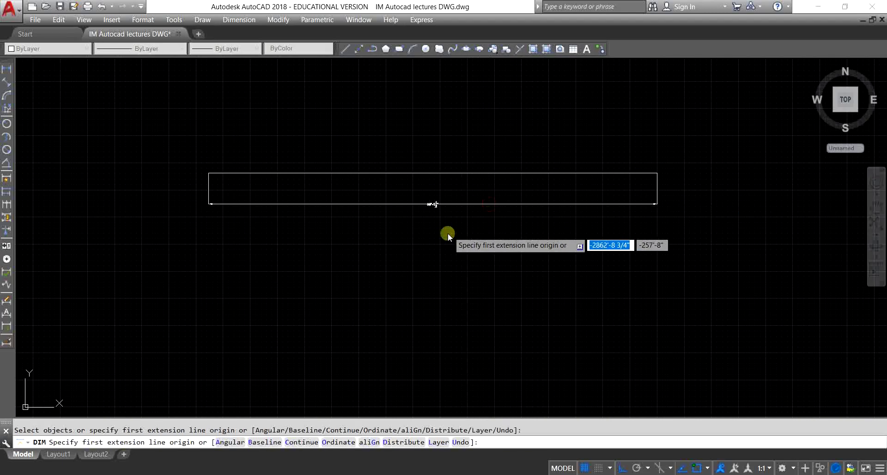
{"action": "scroll", "coordinate": [487, 202], "scroll_direction": "up", "scroll_amount": 4}
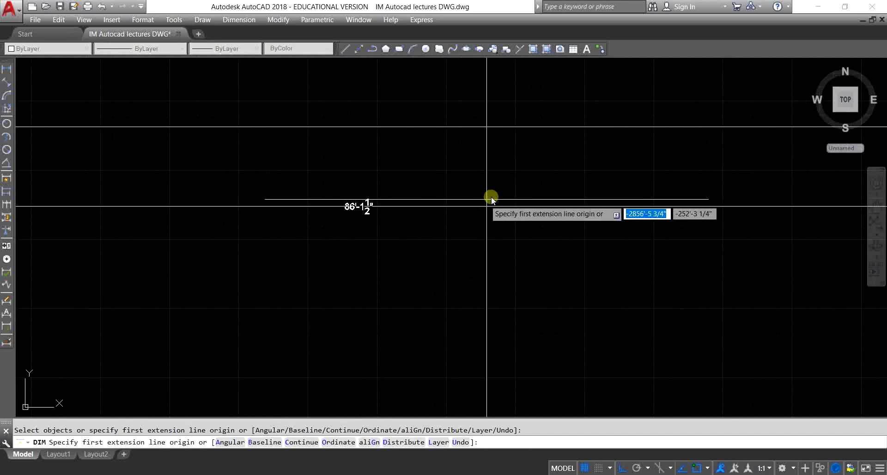
{"action": "scroll", "coordinate": [514, 179], "scroll_direction": "down", "scroll_amount": 4}
{"action": "left_click", "coordinate": [516, 158]}
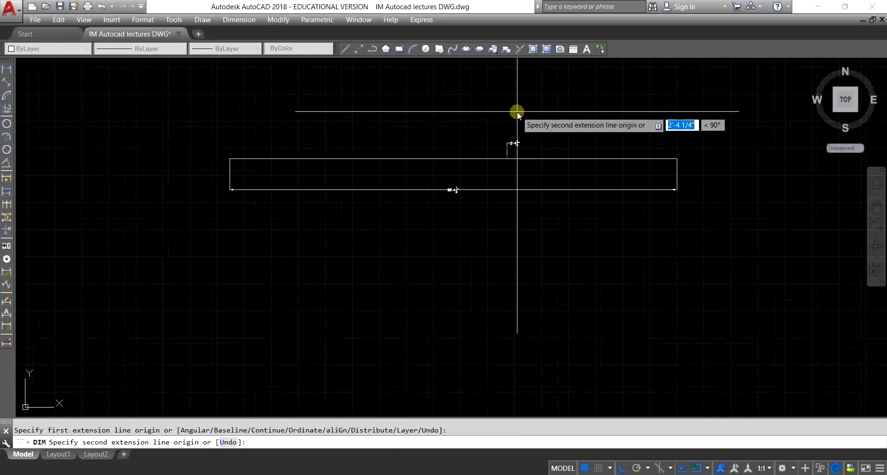
{"action": "left_click", "coordinate": [515, 97]}
{"action": "key", "text": "Escape"}
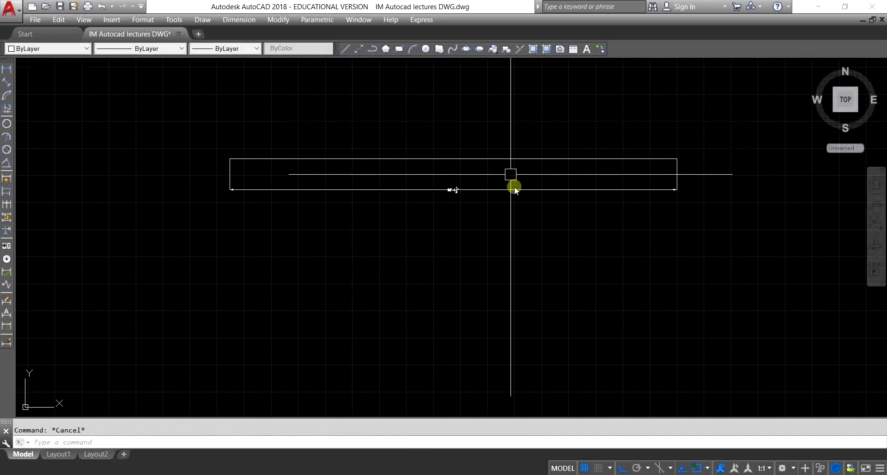
Step: Draw a line from the right end of the 44° angle's baseline, slanting up and to the left at about 63° to it
{"action": "mouse_move", "coordinate": [511, 184]}
{"action": "middle_mouse_down"}
{"action": "mouse_move", "coordinate": [550, 182]}
{"action": "mouse_move", "coordinate": [506, 222]}
{"action": "mouse_move", "coordinate": [538, 207]}
{"action": "mouse_move", "coordinate": [475, 215]}
{"action": "mouse_move", "coordinate": [562, 196]}
{"action": "middle_mouse_up"}
{"action": "scroll", "coordinate": [537, 210], "scroll_direction": "down", "scroll_amount": 4}
{"action": "middle_click_drag", "start_coordinate": [414, 213], "coordinate": [494, 206]}
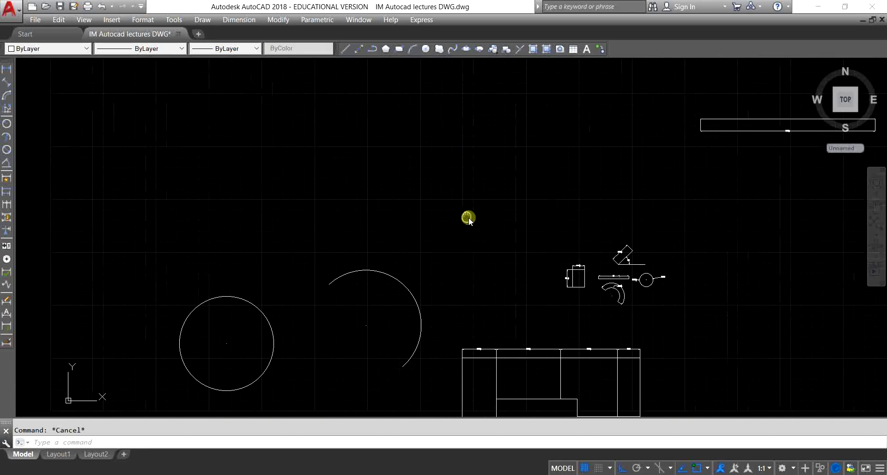
{"action": "scroll", "coordinate": [622, 283], "scroll_direction": "up", "scroll_amount": 8}
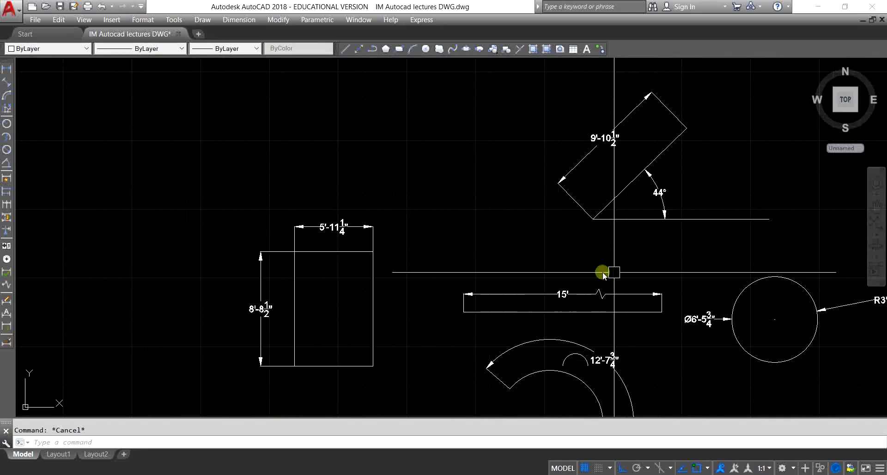
{"action": "middle_click_drag", "start_coordinate": [600, 271], "coordinate": [409, 297]}
{"action": "type", "text": "l"}
{"action": "key", "text": "Return"}
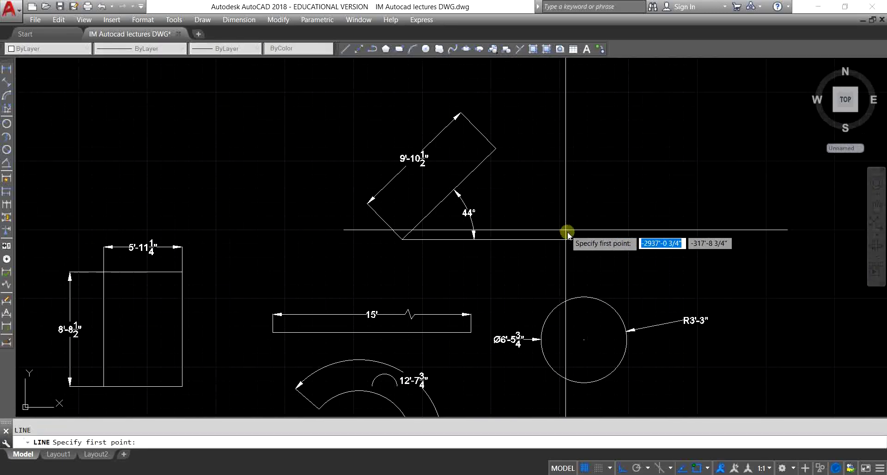
{"action": "left_click", "coordinate": [577, 240]}
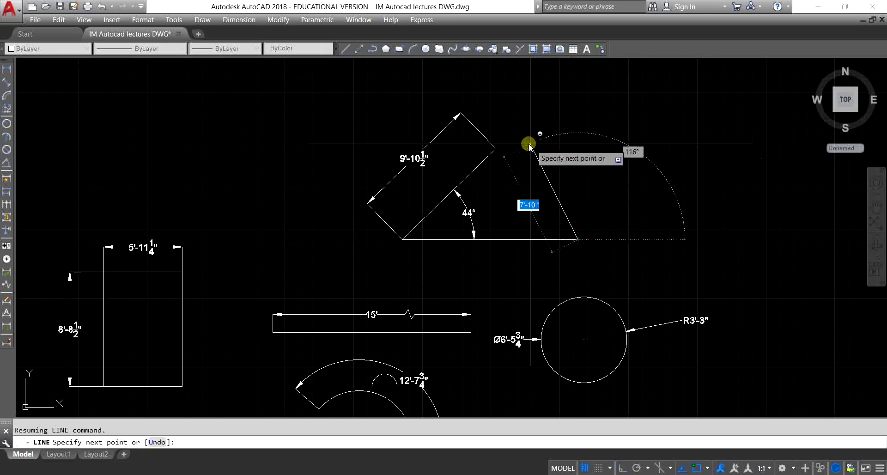
{"action": "left_click", "coordinate": [521, 130]}
{"action": "key", "text": "Escape"}
{"action": "key", "text": "Escape"}
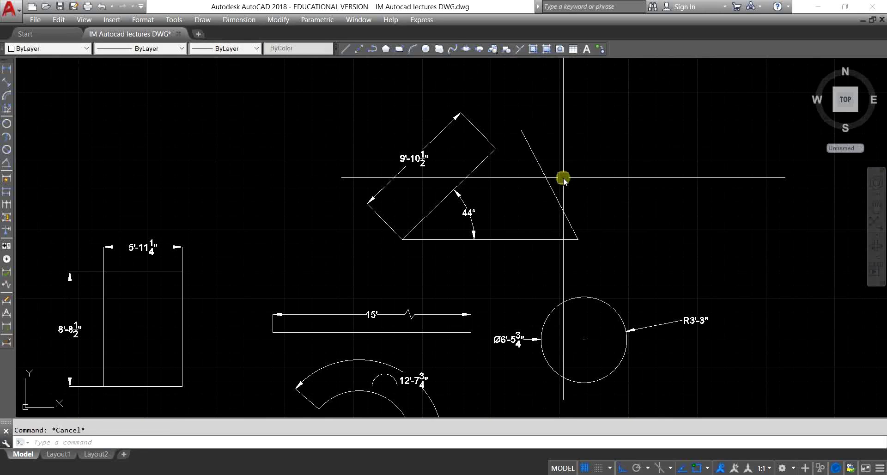
{"action": "type", "text": "dim"}
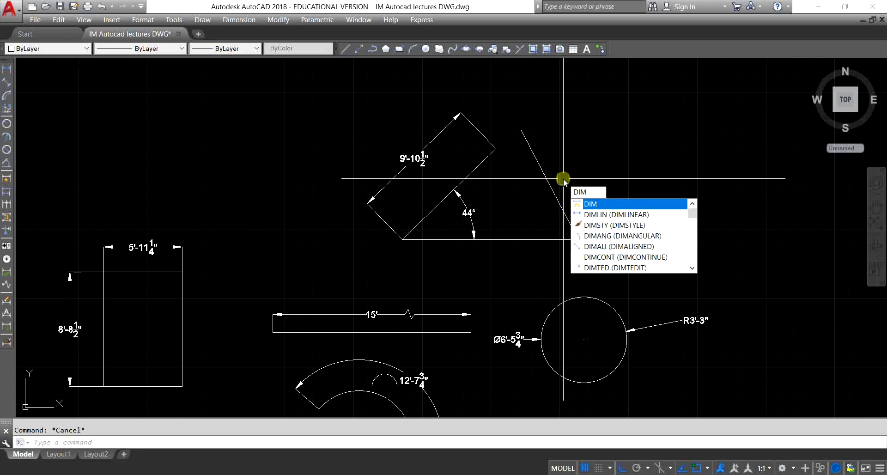
{"action": "key", "text": "Return"}
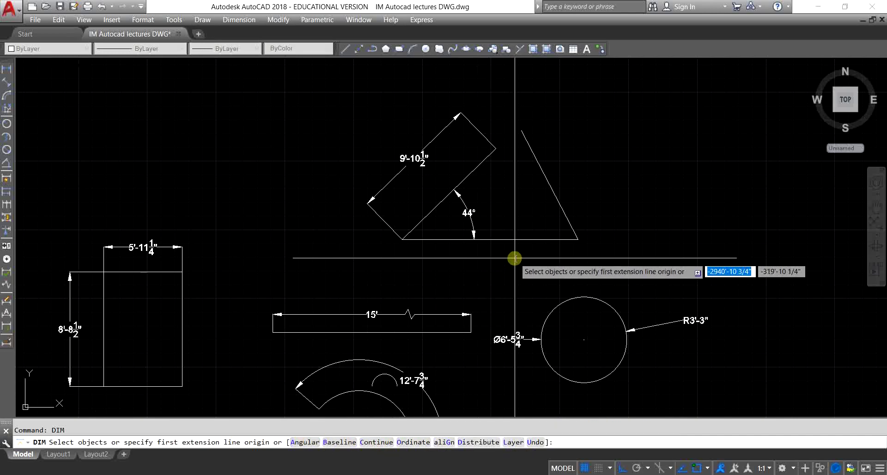
{"action": "key", "text": "Escape"}
Step: Dimension the angle between the new slanted line and the baseline using the Angular option of DIM, placing it inside the angle
{"action": "type", "text": "d"}
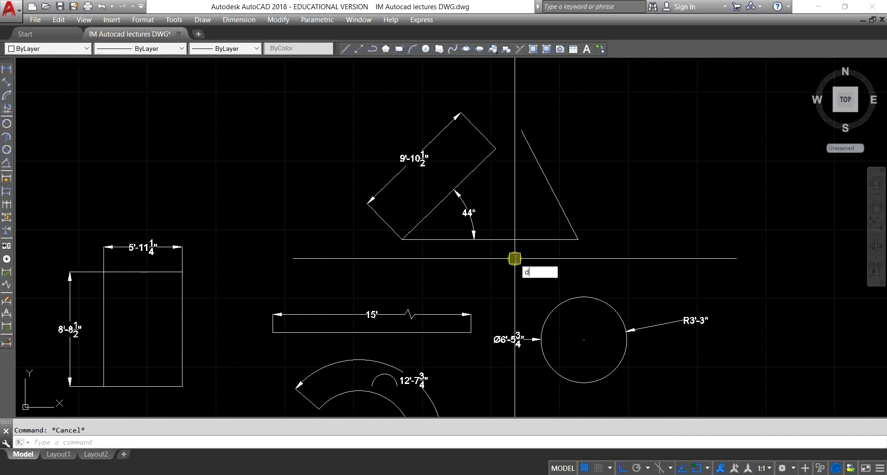
{"action": "type", "text": "im"}
{"action": "key", "text": "Return"}
{"action": "type", "text": "a"}
{"action": "key", "text": "Return"}
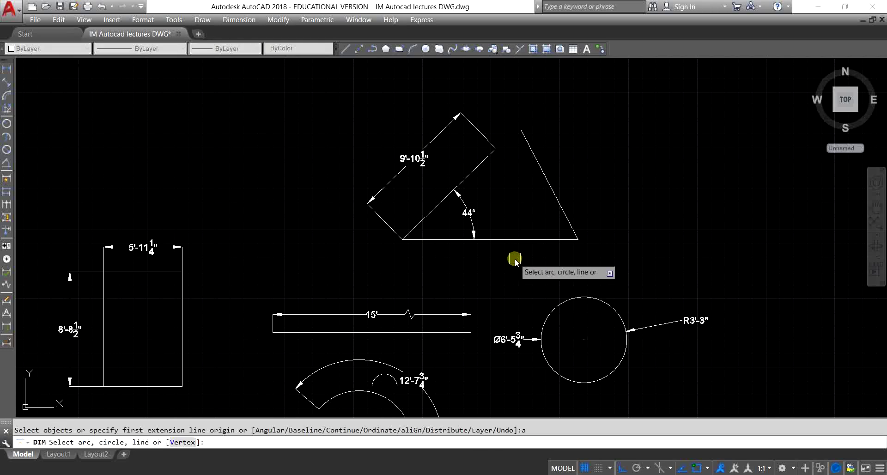
{"action": "scroll", "coordinate": [537, 215], "scroll_direction": "up", "scroll_amount": 4}
{"action": "left_click", "coordinate": [599, 202]}
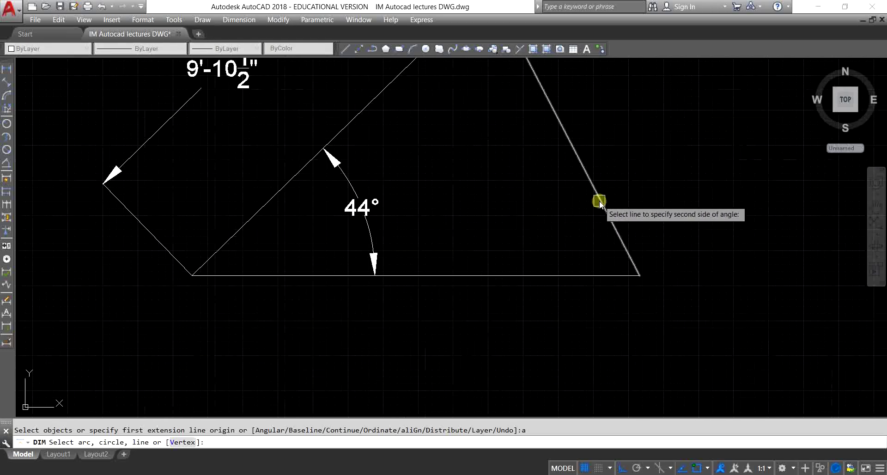
{"action": "left_click", "coordinate": [561, 275]}
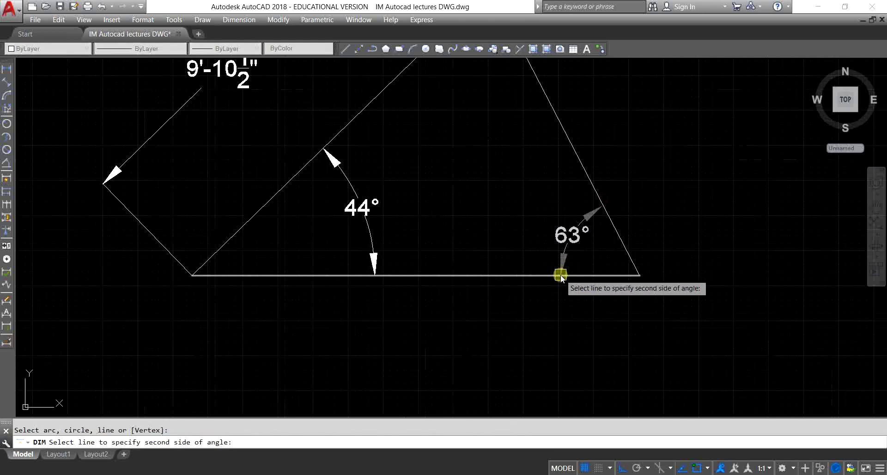
{"action": "left_click", "coordinate": [493, 223]}
{"action": "key", "text": "Escape"}
{"action": "scroll", "coordinate": [423, 218], "scroll_direction": "down", "scroll_amount": 7}
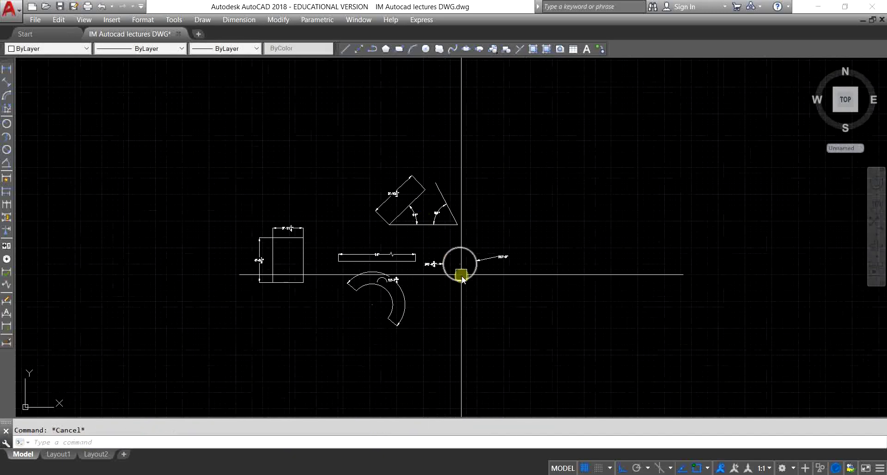
{"action": "scroll", "coordinate": [461, 276], "scroll_direction": "up", "scroll_amount": 7}
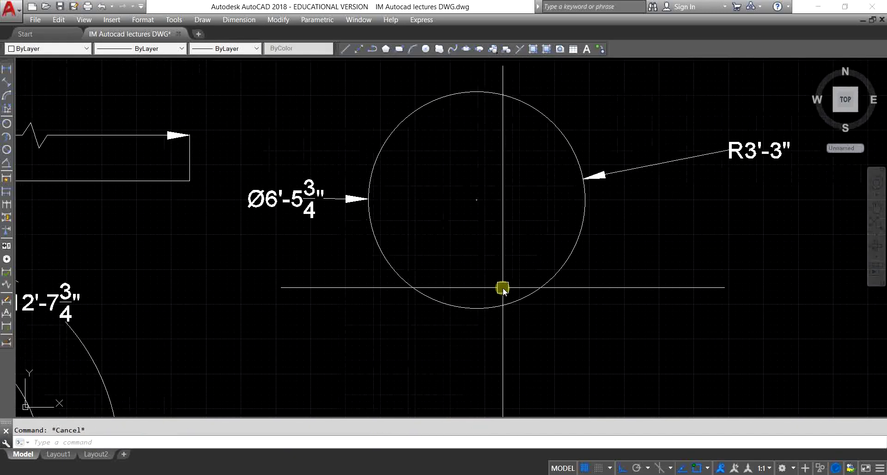
{"action": "type", "text": "dim"}
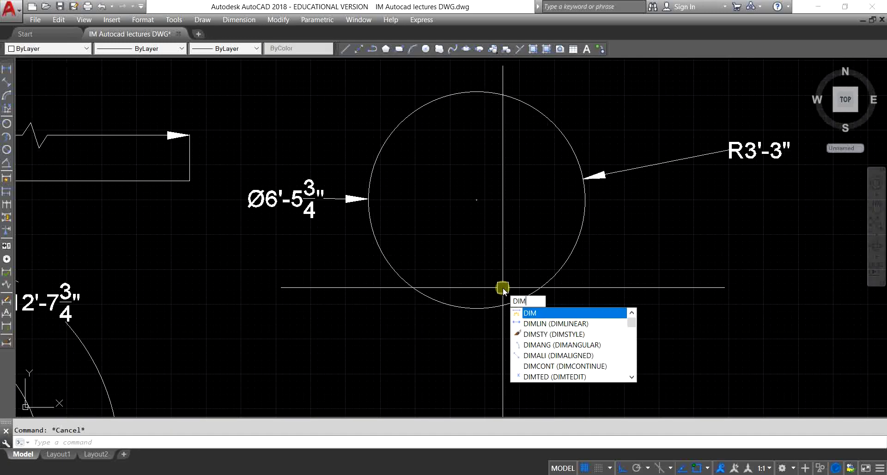
{"action": "key", "text": "Return"}
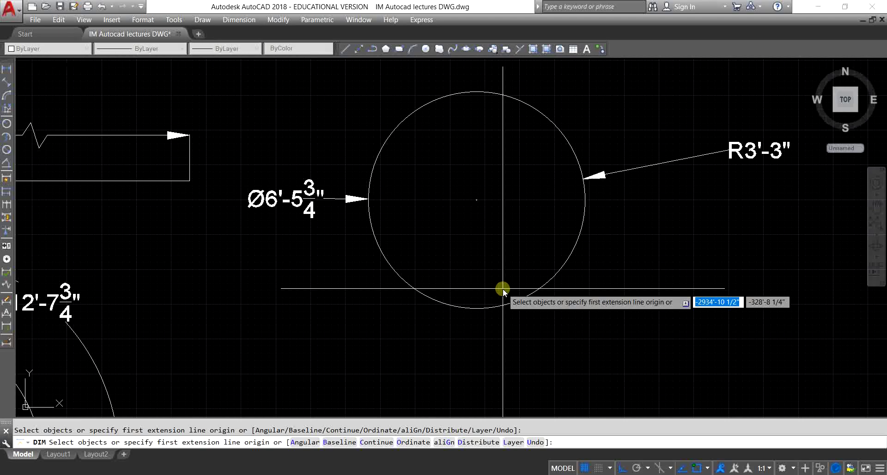
{"action": "scroll", "coordinate": [487, 290], "scroll_direction": "down", "scroll_amount": 4}
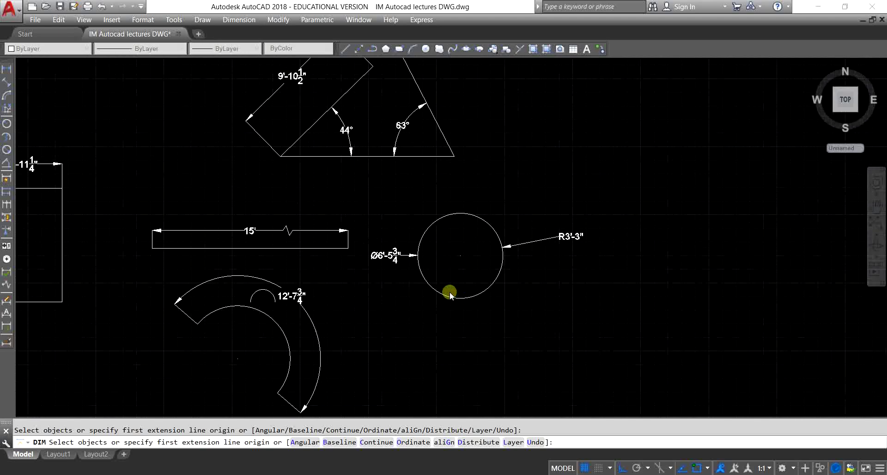
{"action": "key", "text": "Escape"}
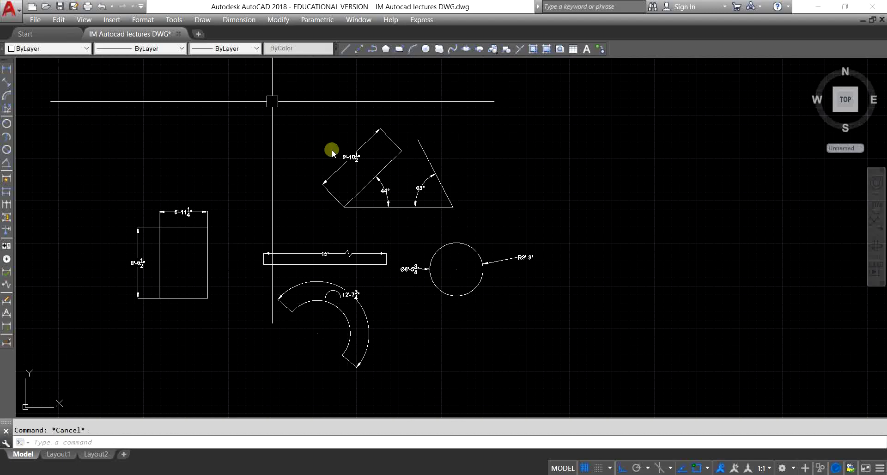
{"action": "left_click", "coordinate": [239, 20]}
{"action": "key", "text": "Escape"}
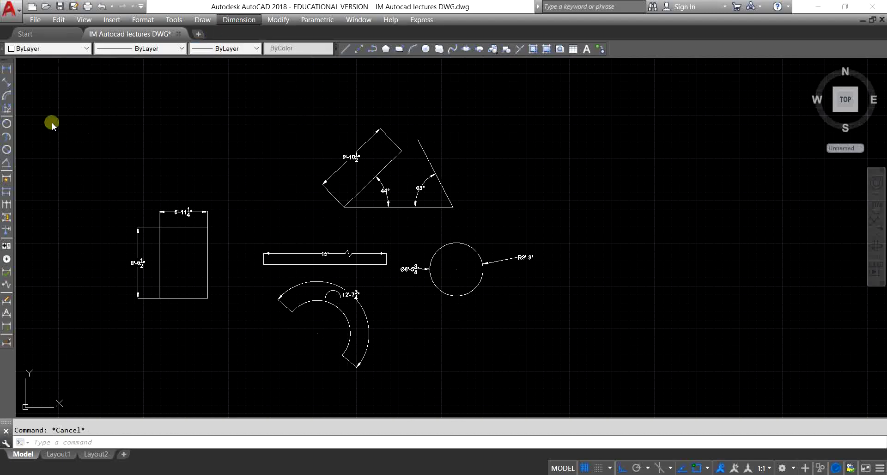
{"action": "left_click", "coordinate": [173, 19]}
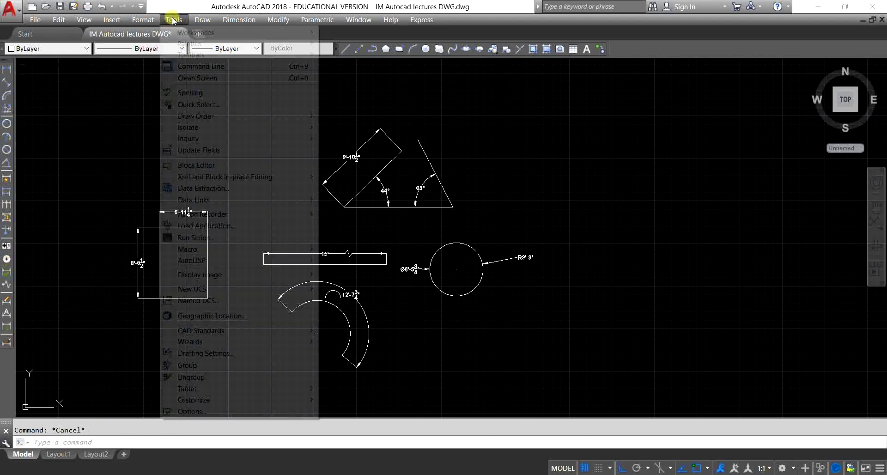
{"action": "mouse_move", "coordinate": [250, 55]}
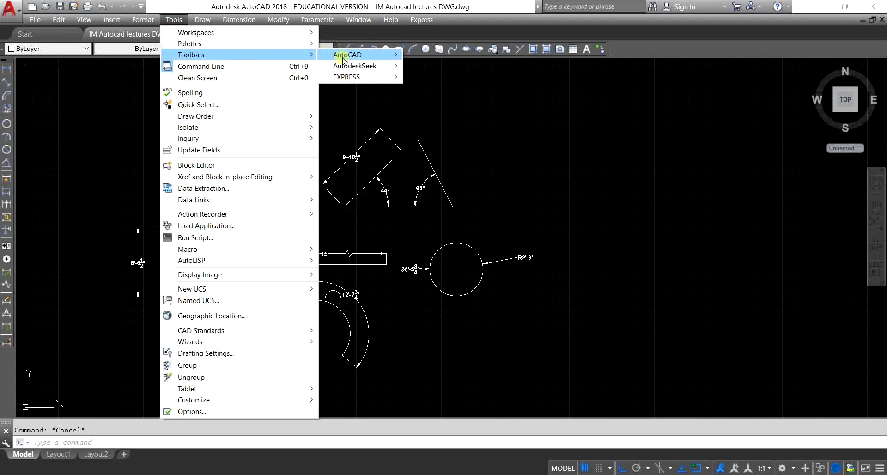
{"action": "left_click", "coordinate": [531, 226]}
{"action": "left_click", "coordinate": [547, 209]}
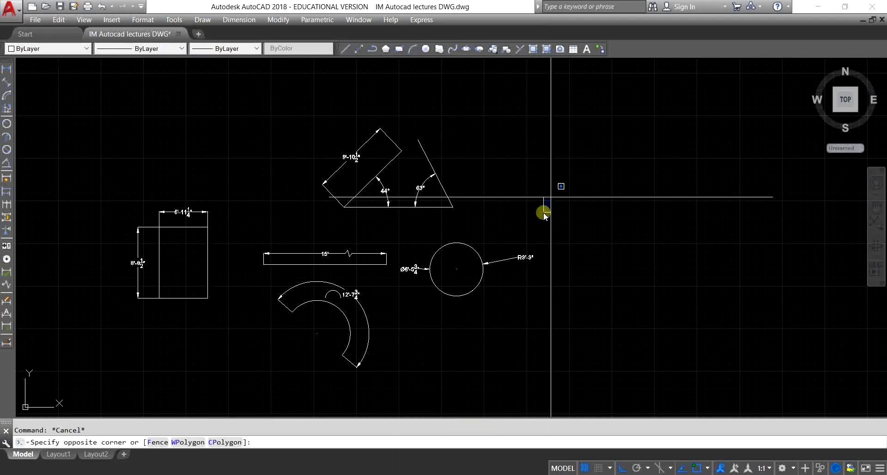
{"action": "key", "text": "Escape"}
{"action": "type", "text": "di"}
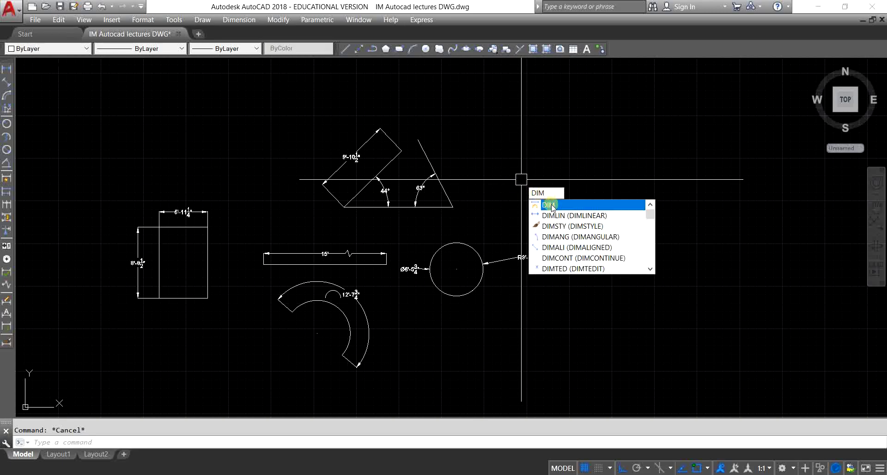
{"action": "left_click", "coordinate": [552, 205]}
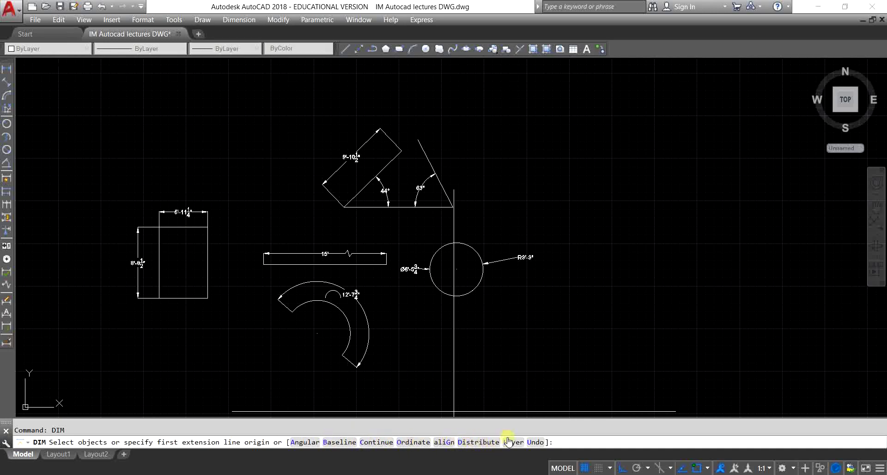
{"action": "key", "text": "Escape"}
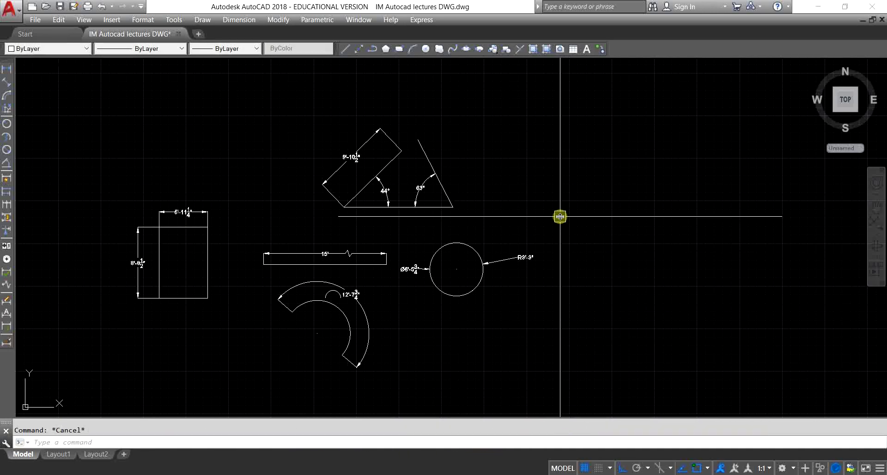
Step: Draw a vertical line about 16'-7" long in the empty area to the right of the dimensioned circle
{"action": "type", "text": "l"}
{"action": "key", "text": "Return"}
{"action": "left_click", "coordinate": [611, 162]}
{"action": "left_click", "coordinate": [628, 296]}
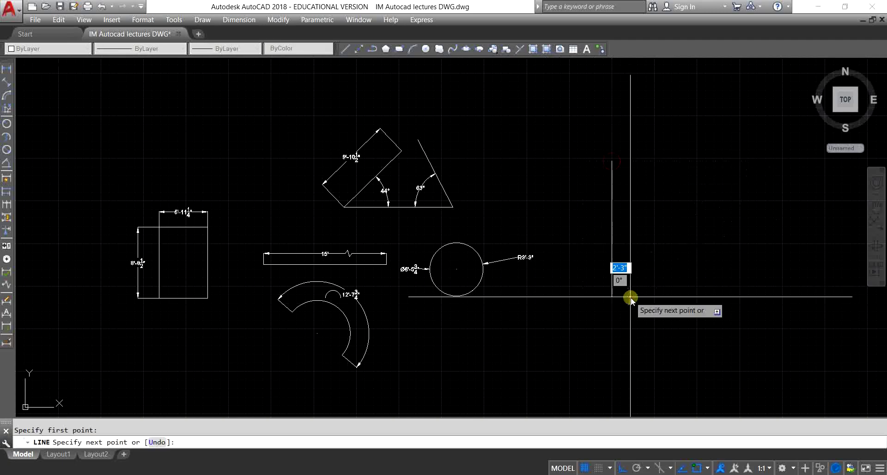
{"action": "key", "text": "Escape"}
Step: Dimension the new vertical line's length with the DIM command, placing the dimension just to its right
{"action": "type", "text": "dim"}
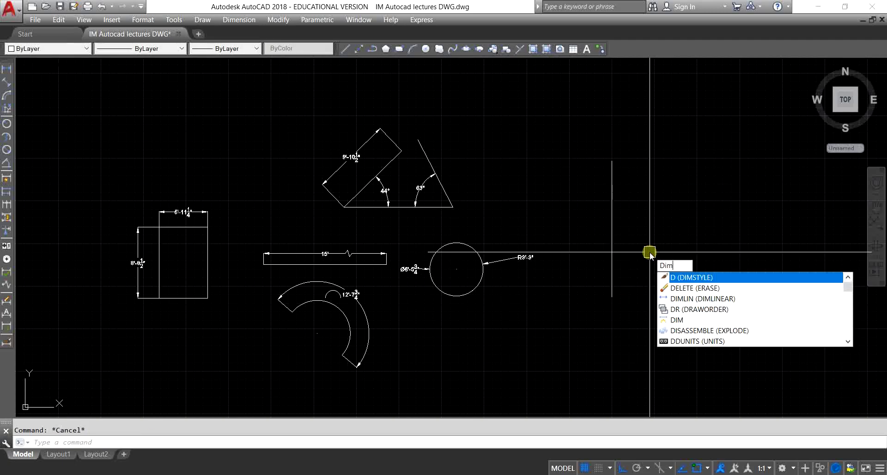
{"action": "key", "text": "Return"}
{"action": "left_click", "coordinate": [611, 241]}
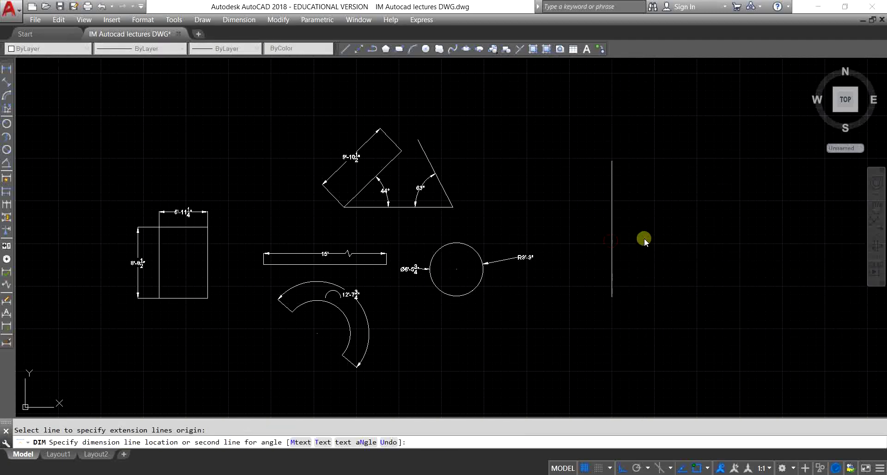
{"action": "left_click", "coordinate": [635, 243]}
Step: Examine the jogged linear dimension, the arc length dimension and the circle's diameter dimension up close
{"action": "scroll", "coordinate": [531, 237], "scroll_direction": "up", "scroll_amount": 8}
{"action": "scroll", "coordinate": [531, 236], "scroll_direction": "down", "scroll_amount": 6}
{"action": "middle_click_drag", "start_coordinate": [497, 245], "coordinate": [733, 253]}
{"action": "middle_click_drag", "start_coordinate": [398, 291], "coordinate": [481, 284]}
{"action": "scroll", "coordinate": [480, 283], "scroll_direction": "up", "scroll_amount": 1}
{"action": "scroll", "coordinate": [484, 281], "scroll_direction": "up", "scroll_amount": 3}
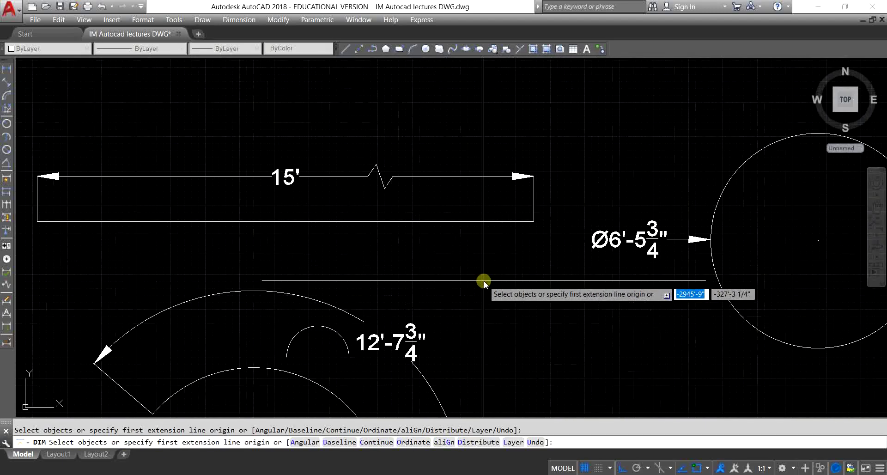
{"action": "scroll", "coordinate": [461, 245], "scroll_direction": "down", "scroll_amount": 4}
{"action": "scroll", "coordinate": [408, 245], "scroll_direction": "up", "scroll_amount": 2}
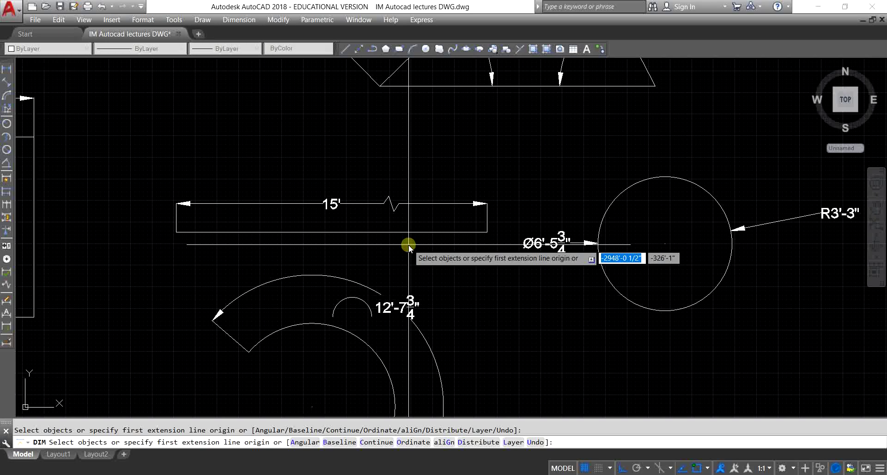
{"action": "type", "text": "d"}
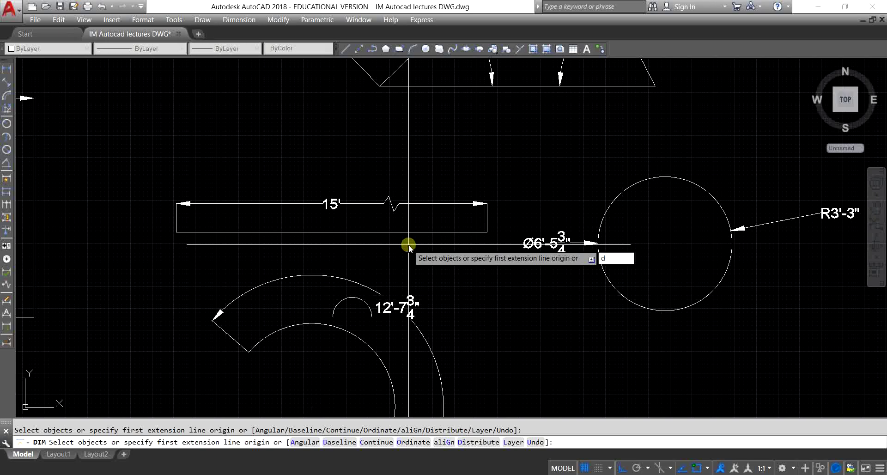
{"action": "key", "text": "Return"}
{"action": "key", "text": "Escape"}
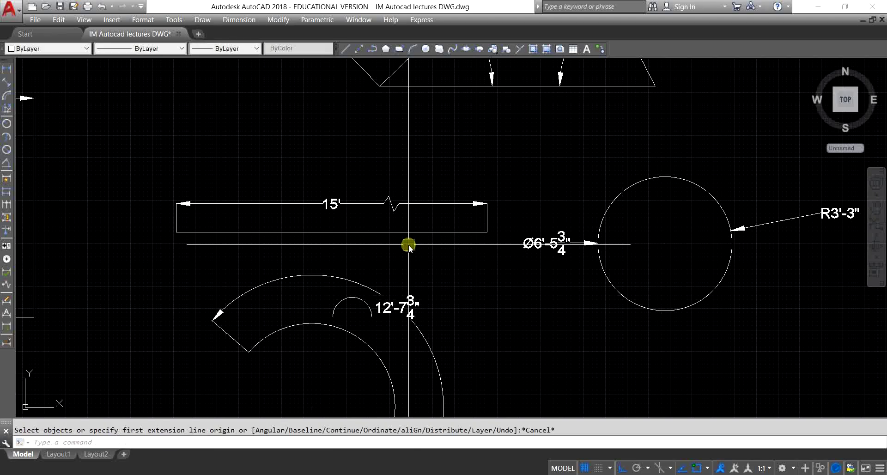
Step: Review the text and the symbols and arrows settings of the Standard dimension style, and close the style manager without changing anything
{"action": "type", "text": "d"}
{"action": "key", "text": "Return"}
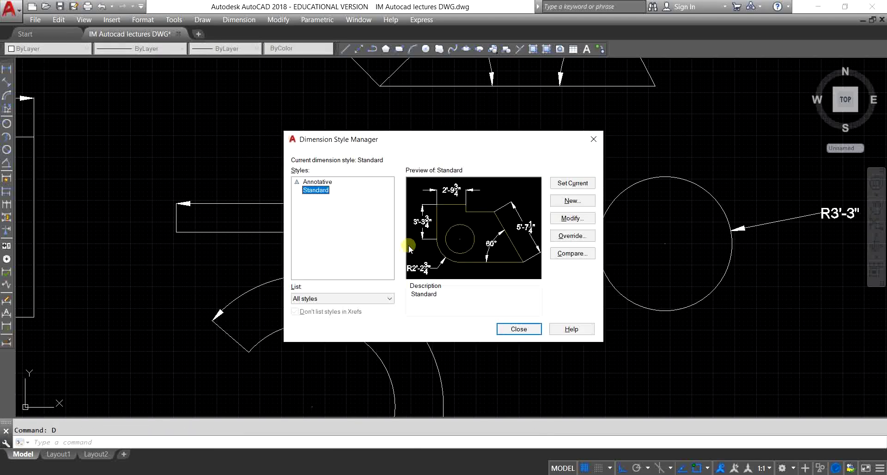
{"action": "left_click", "coordinate": [572, 218]}
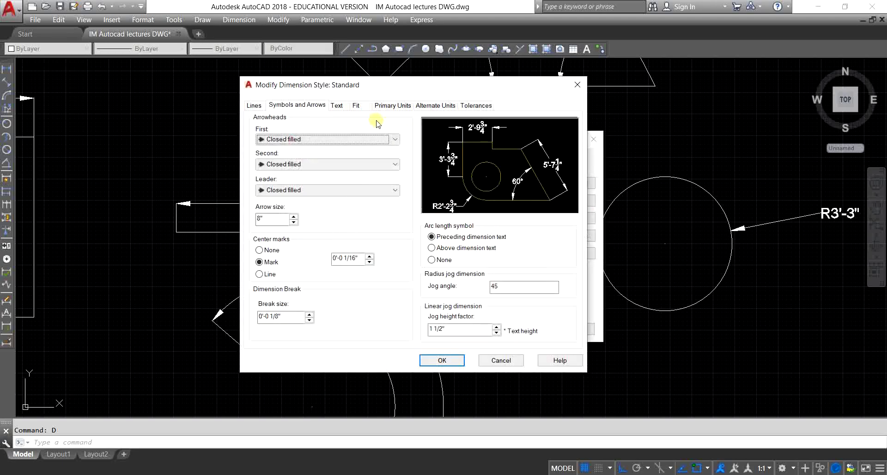
{"action": "left_click", "coordinate": [342, 110]}
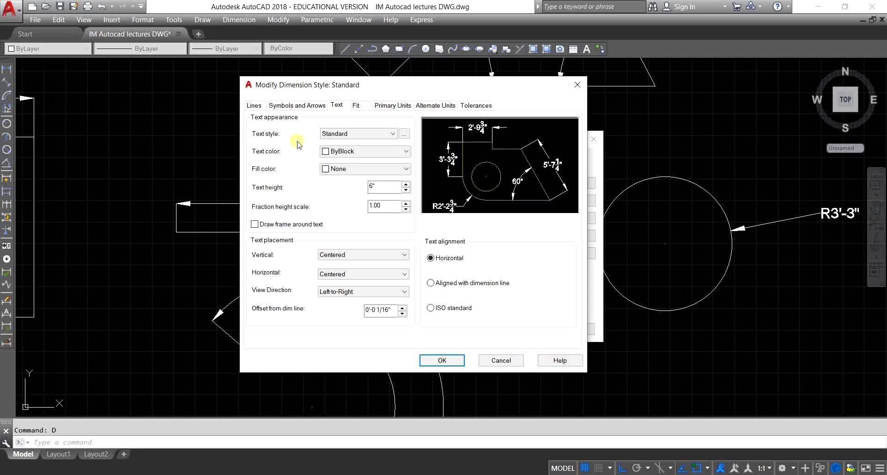
{"action": "left_click", "coordinate": [304, 106]}
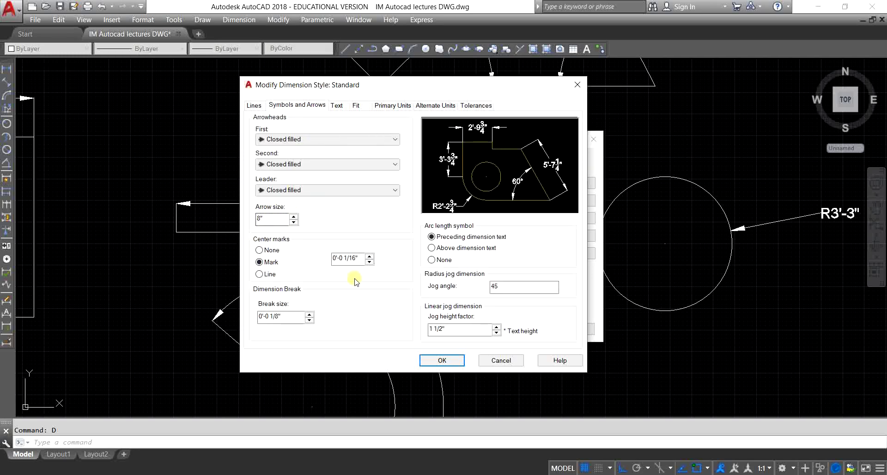
{"action": "left_click", "coordinate": [494, 360]}
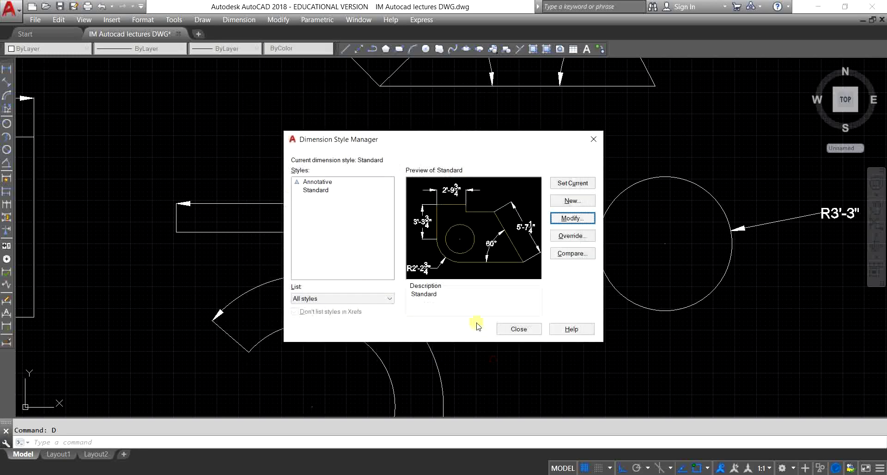
{"action": "left_click", "coordinate": [519, 329]}
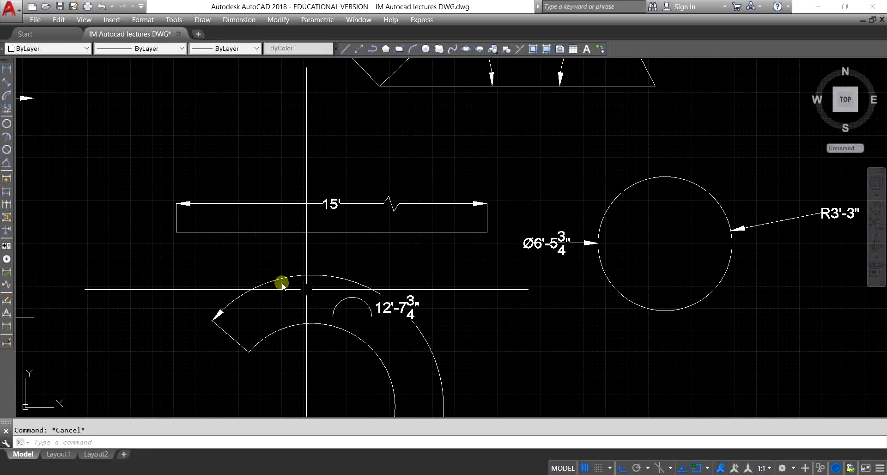
{"action": "middle_click_drag", "start_coordinate": [415, 329], "coordinate": [413, 266]}
{"action": "type", "text": "di"}
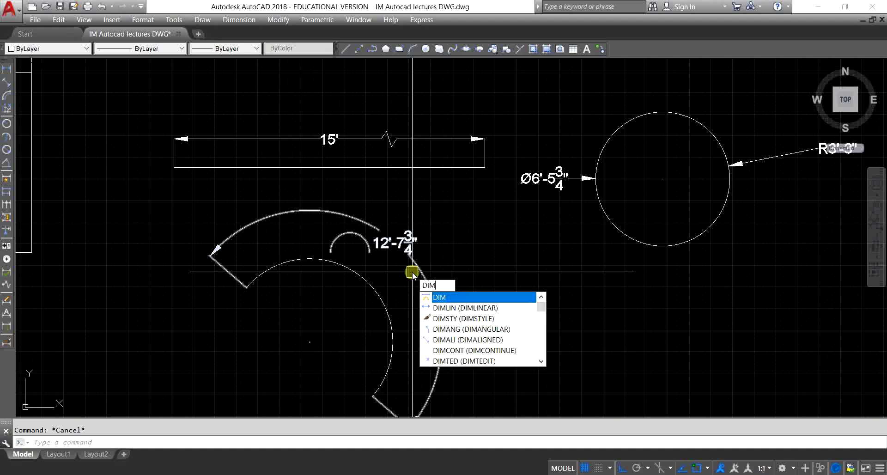
{"action": "key", "text": "Return"}
{"action": "key", "text": "Escape"}
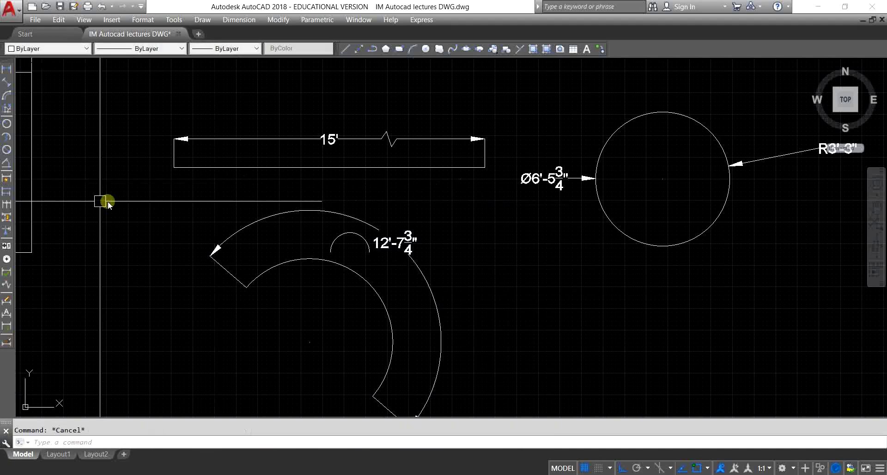
{"action": "middle_click_drag", "start_coordinate": [86, 201], "coordinate": [98, 228]}
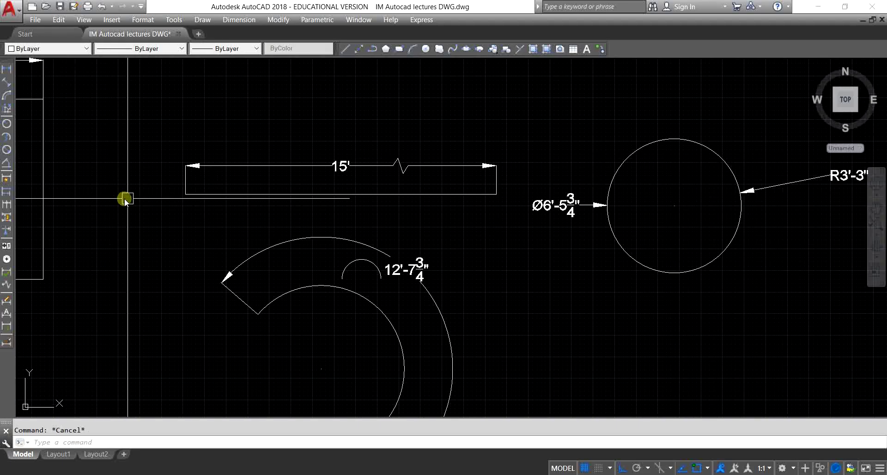
{"action": "scroll", "coordinate": [255, 215], "scroll_direction": "down", "scroll_amount": 4}
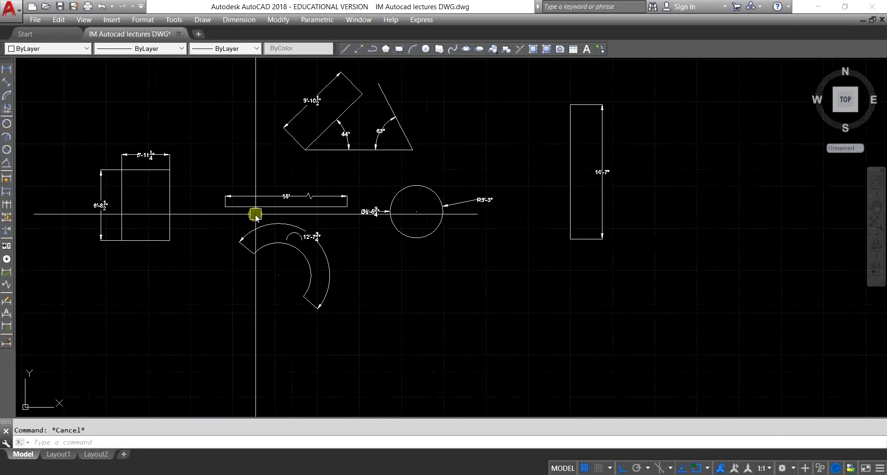